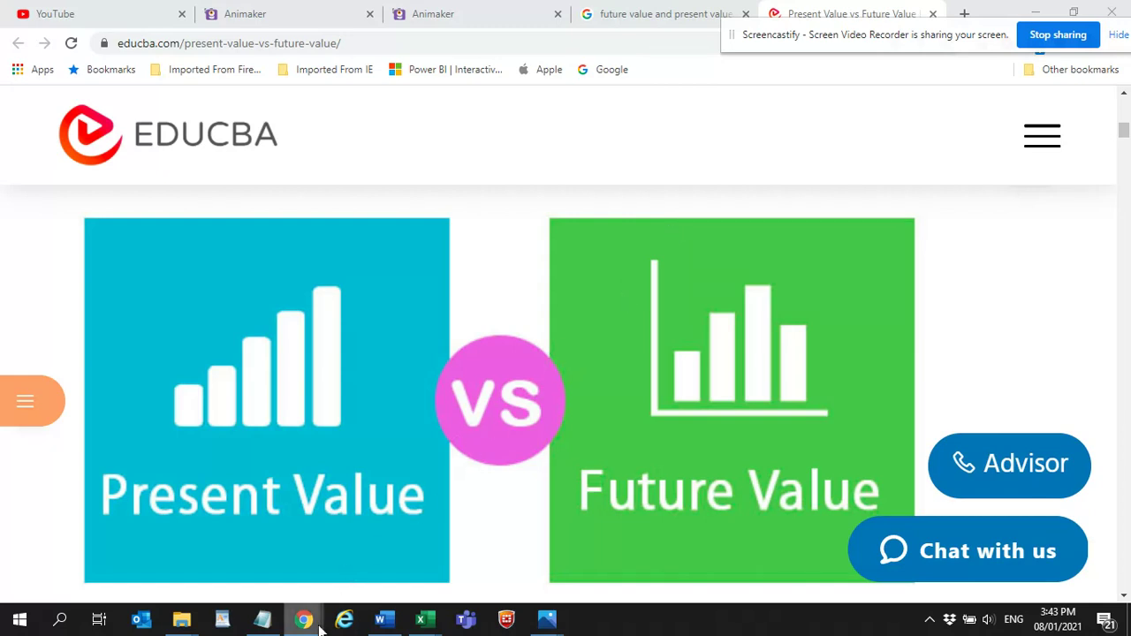
Step: Switch to Photos and page through the time value of money screenshots, from the FV and PV formulas to the Net Present Value example
{"action": "mouse_move", "coordinate": [544, 620]}
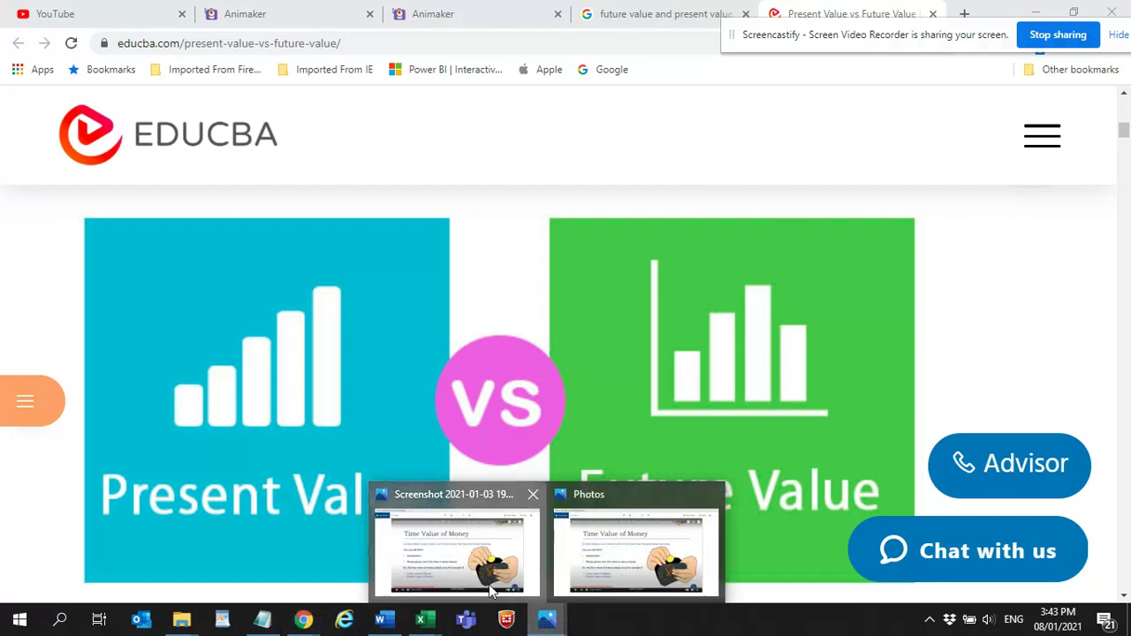
{"action": "left_click", "coordinate": [513, 557]}
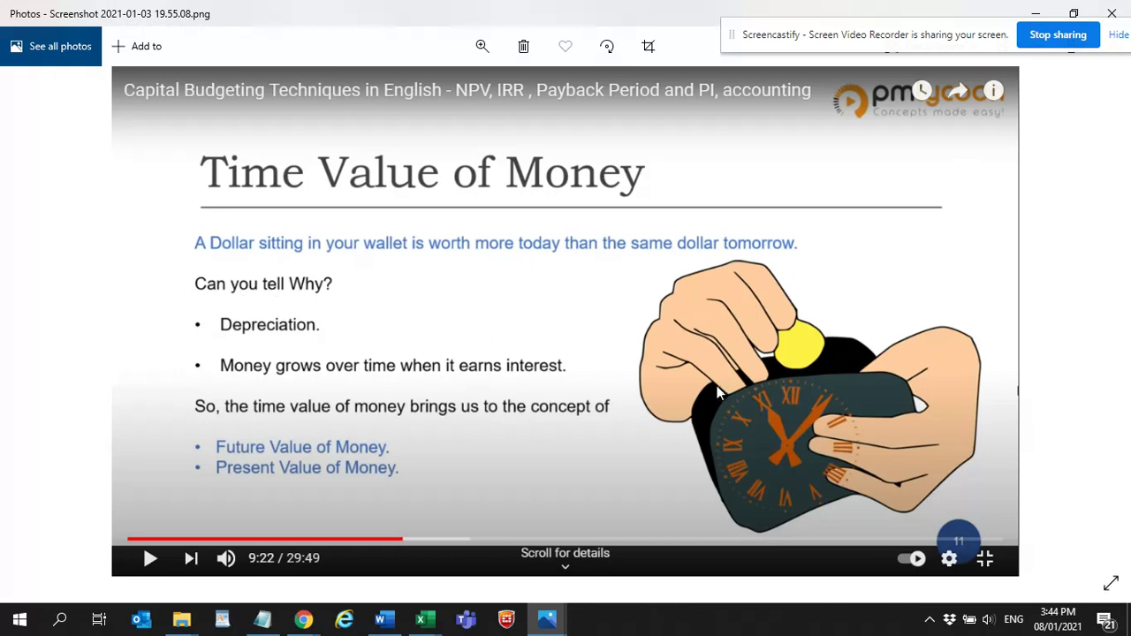
{"action": "left_click", "coordinate": [1090, 323]}
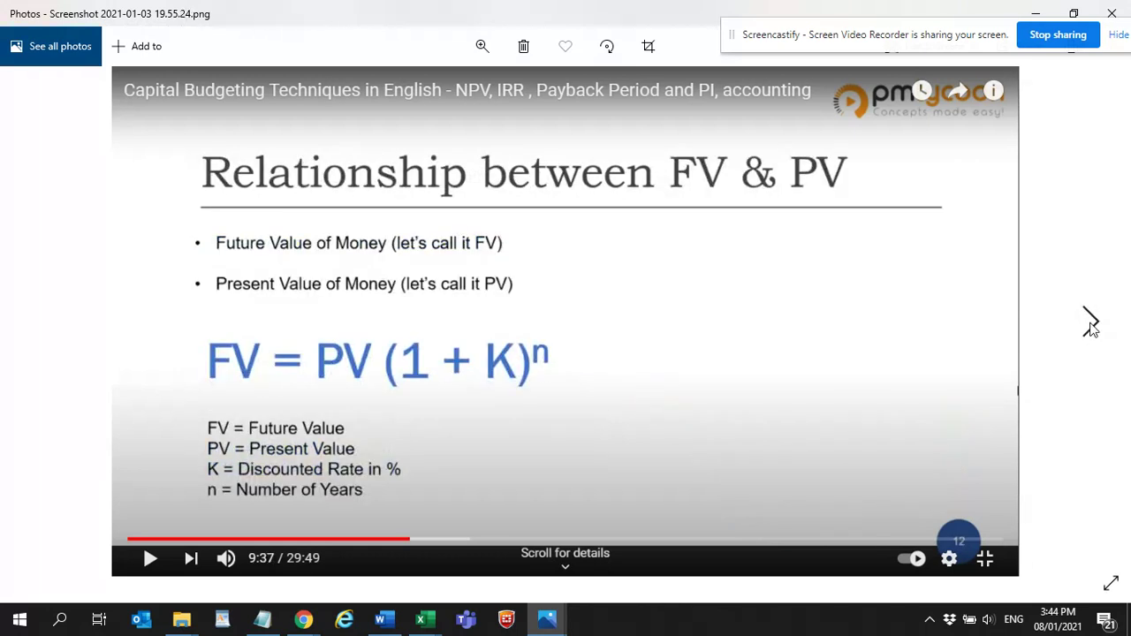
{"action": "mouse_move", "coordinate": [1028, 283]}
{"action": "left_click", "coordinate": [1089, 318]}
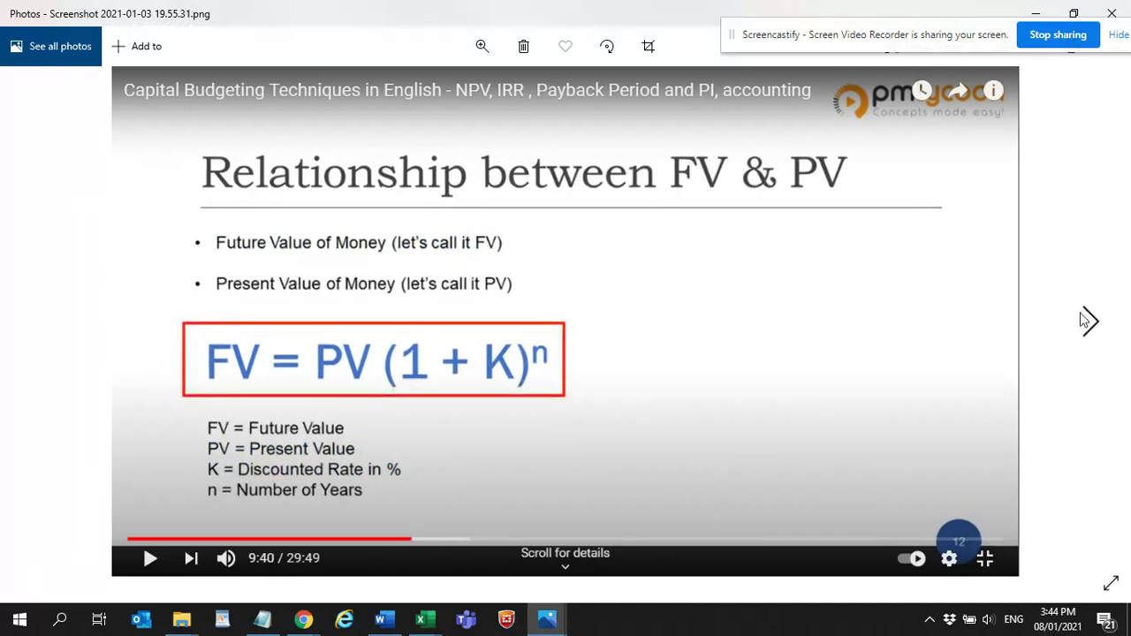
{"action": "left_click", "coordinate": [1091, 326]}
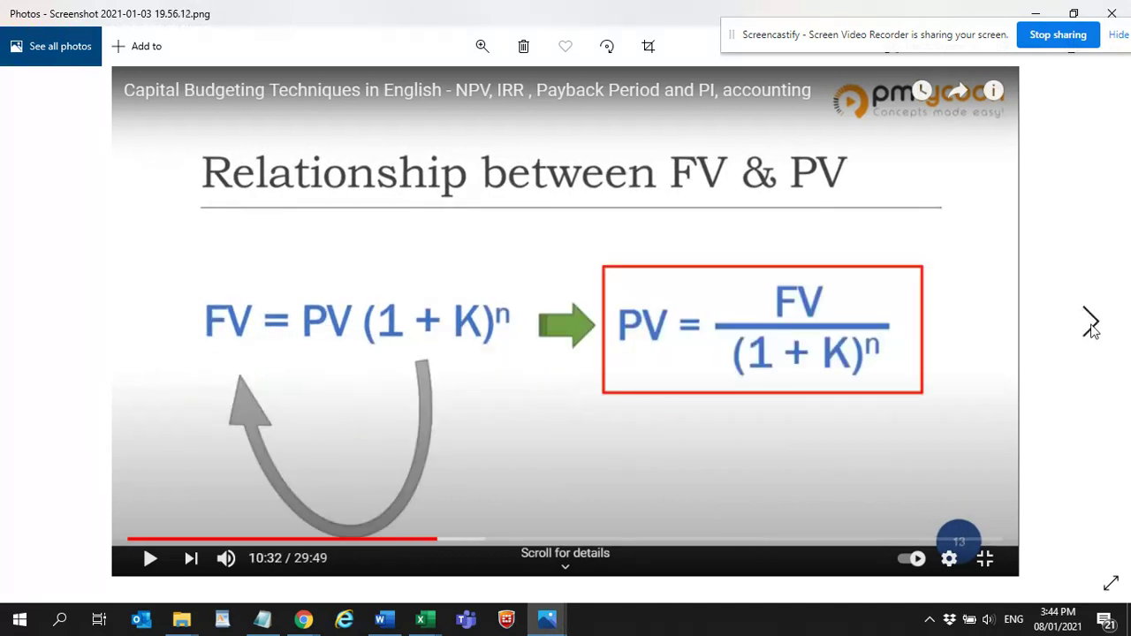
{"action": "left_click", "coordinate": [1091, 323]}
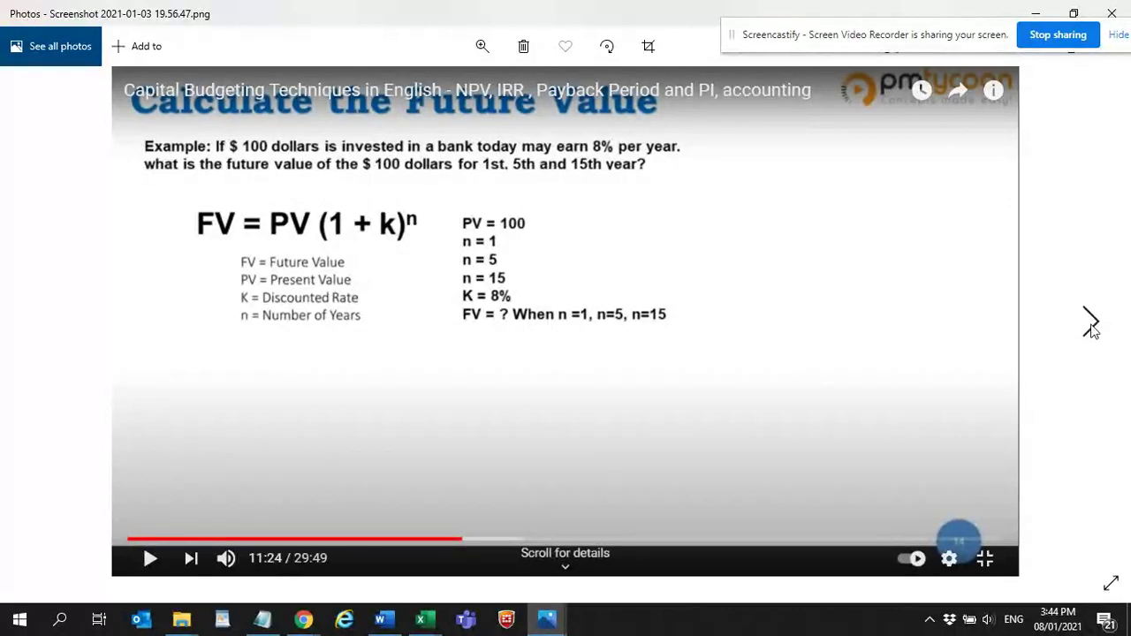
{"action": "left_click", "coordinate": [1091, 324]}
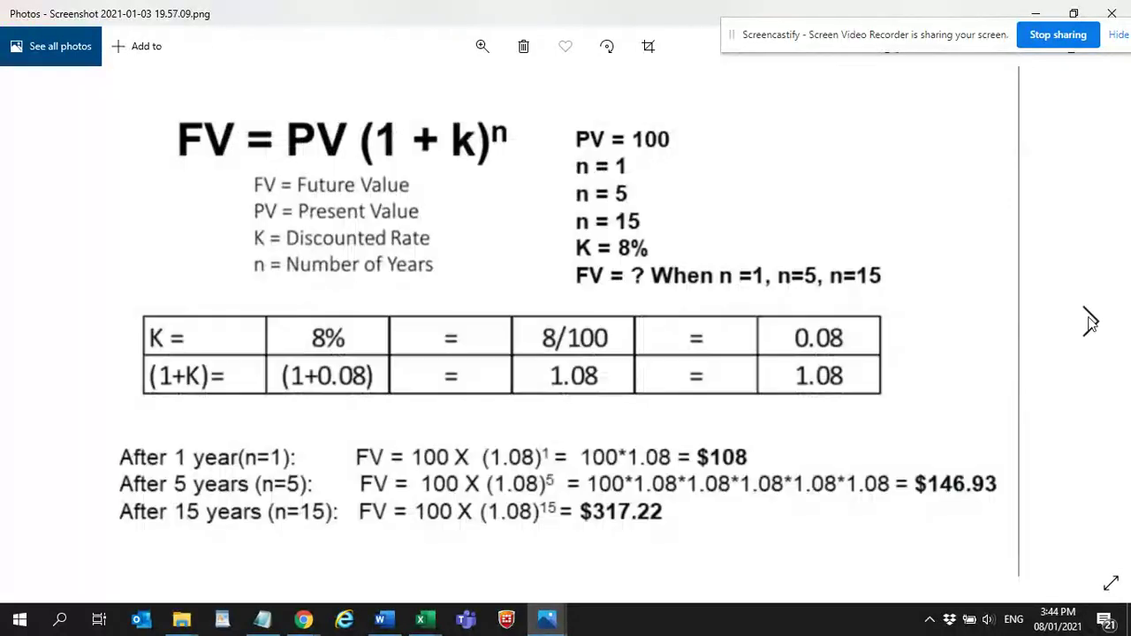
{"action": "left_click", "coordinate": [1090, 323]}
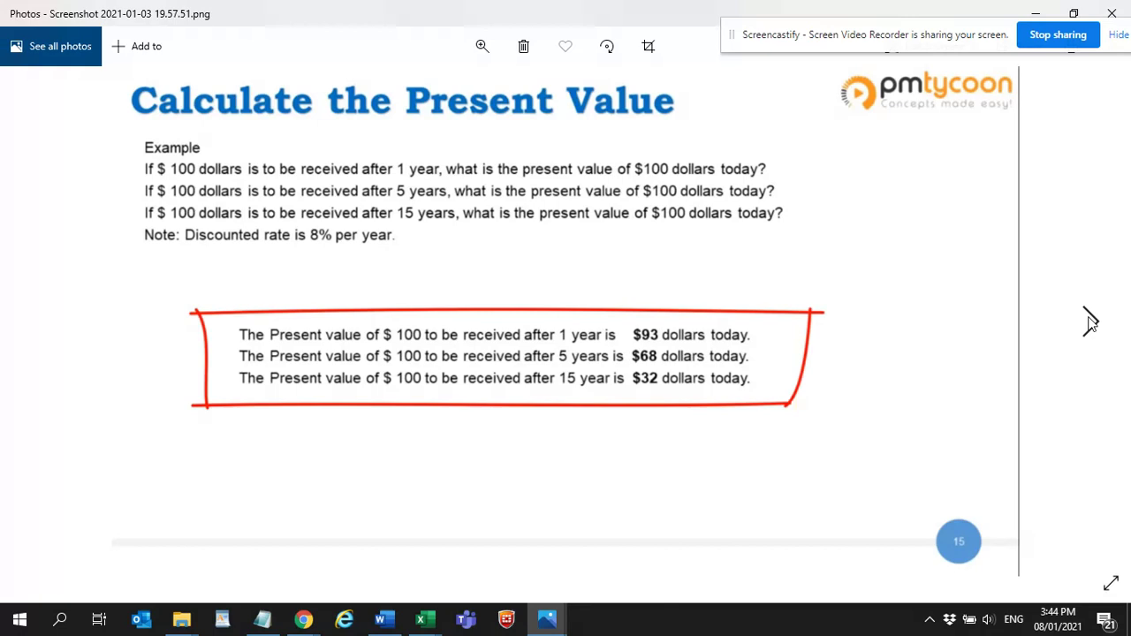
{"action": "left_click", "coordinate": [1090, 322]}
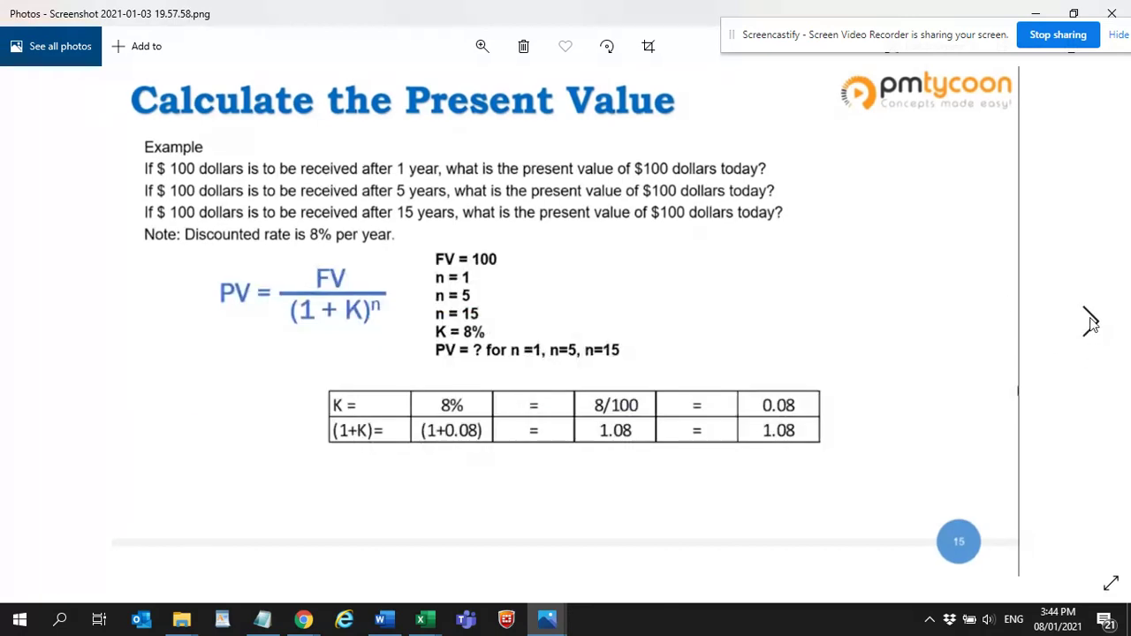
{"action": "left_click", "coordinate": [1090, 323]}
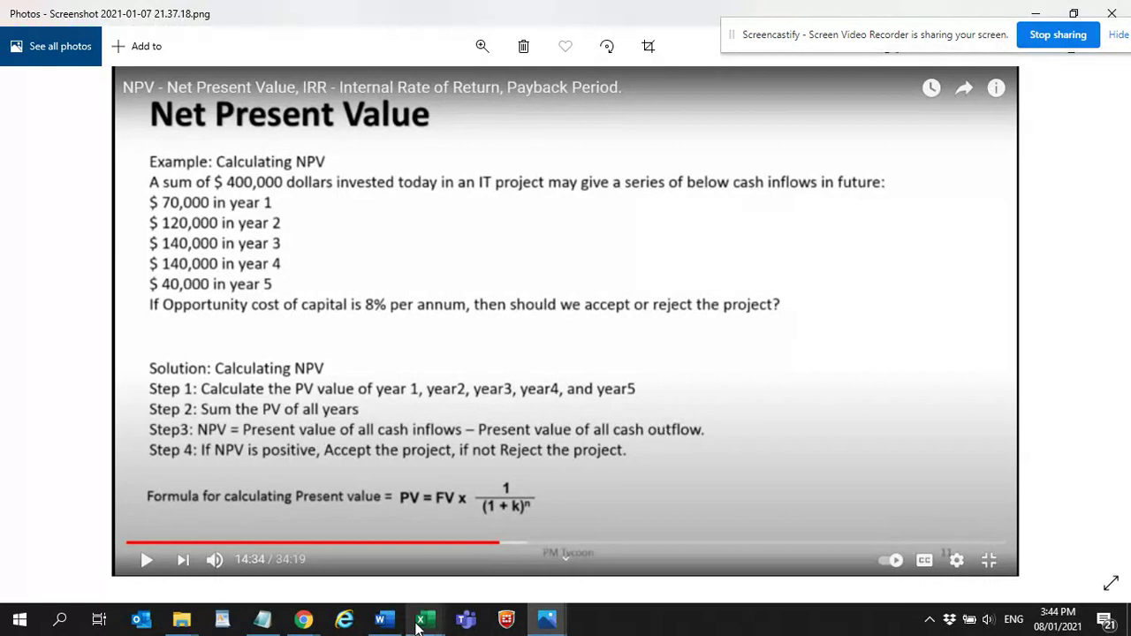
Step: Switch to the FV=PV(1+K)n workbook in Excel and look through its sheets from F.V(Simple) to Pmtyc-NPV,IRR,PI
{"action": "mouse_move", "coordinate": [422, 624]}
{"action": "left_click", "coordinate": [474, 572]}
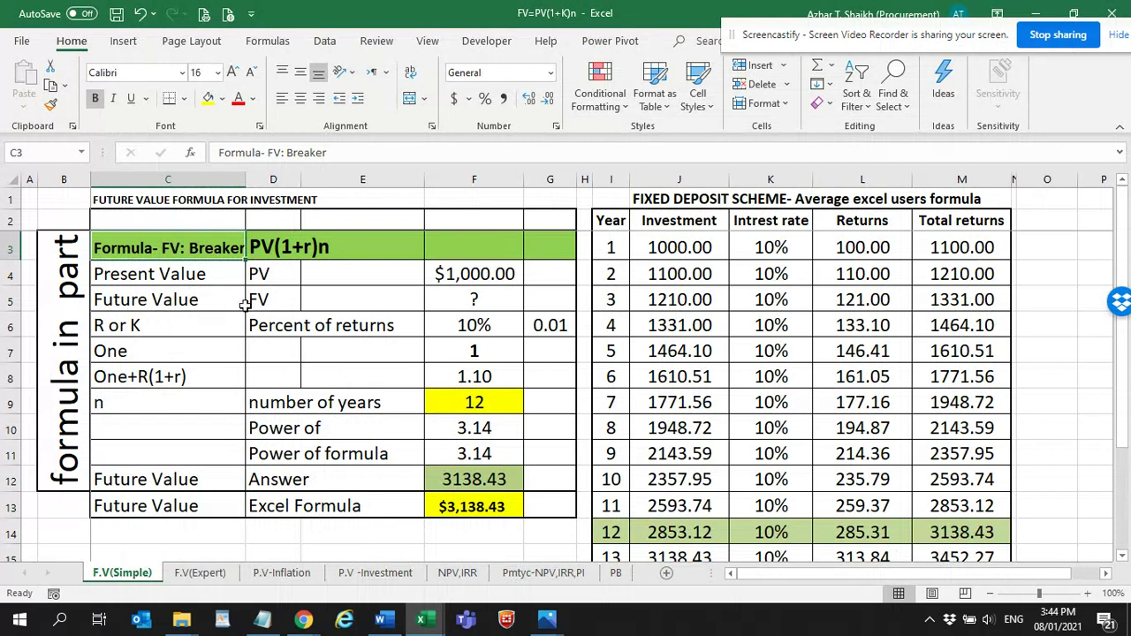
{"action": "left_click", "coordinate": [299, 249]}
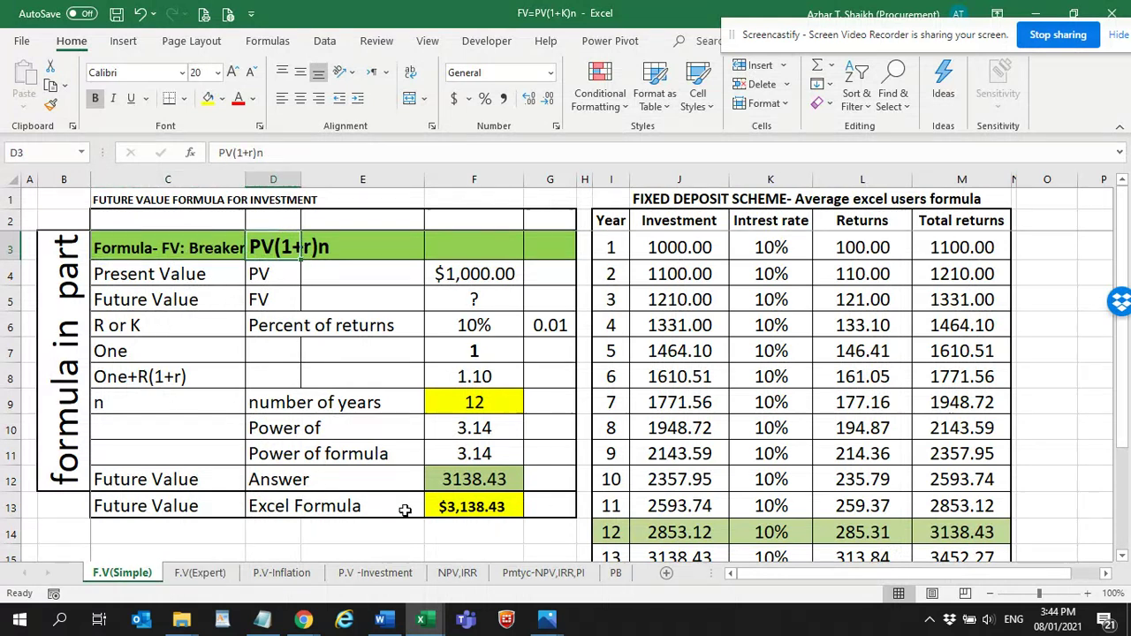
{"action": "left_click", "coordinate": [200, 572]}
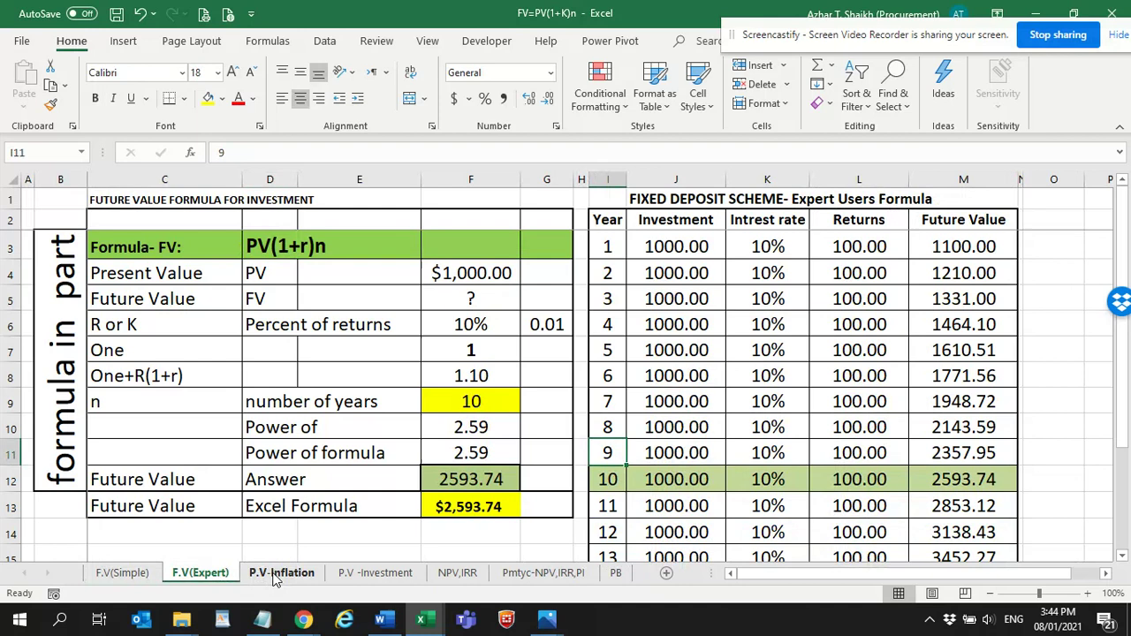
{"action": "left_click", "coordinate": [276, 574]}
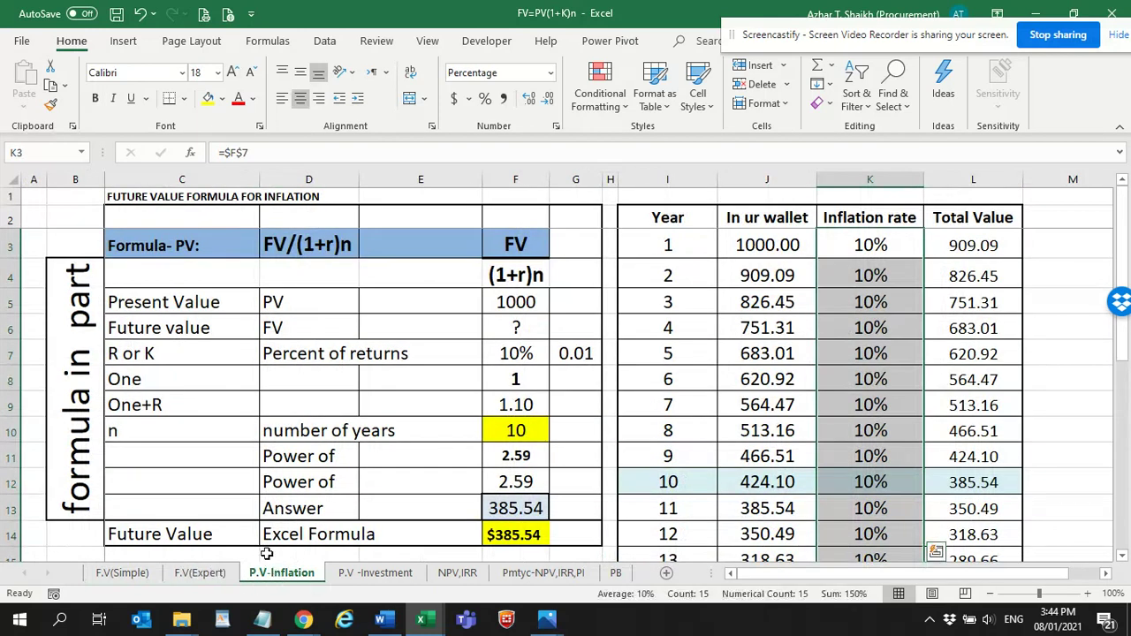
{"action": "left_click", "coordinate": [389, 574]}
{"action": "left_click", "coordinate": [457, 573]}
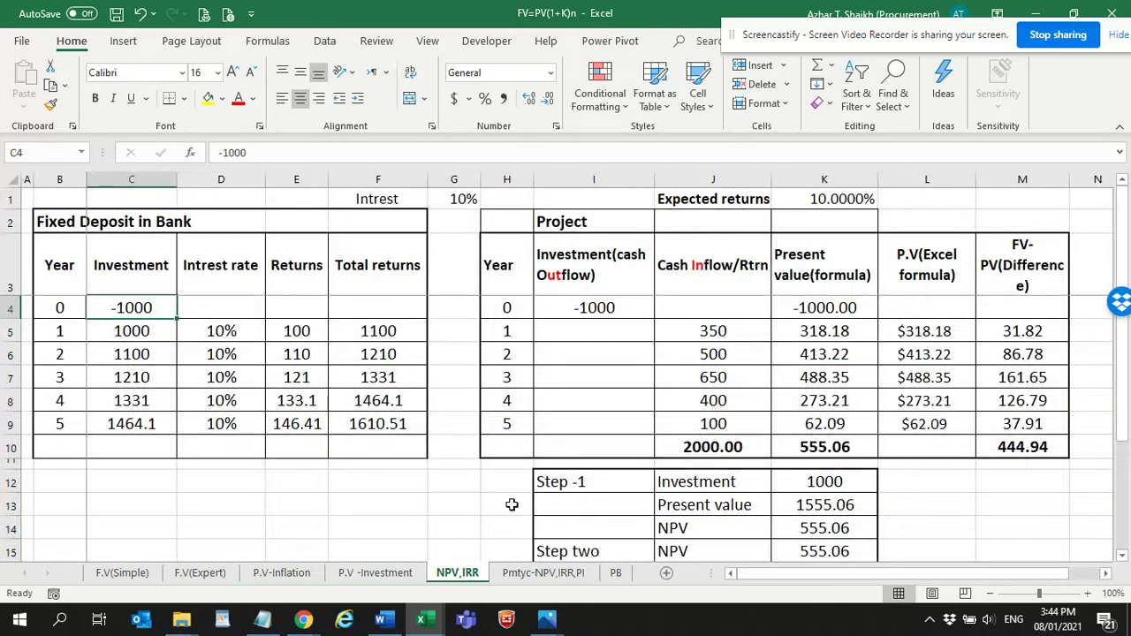
{"action": "left_click", "coordinate": [543, 572]}
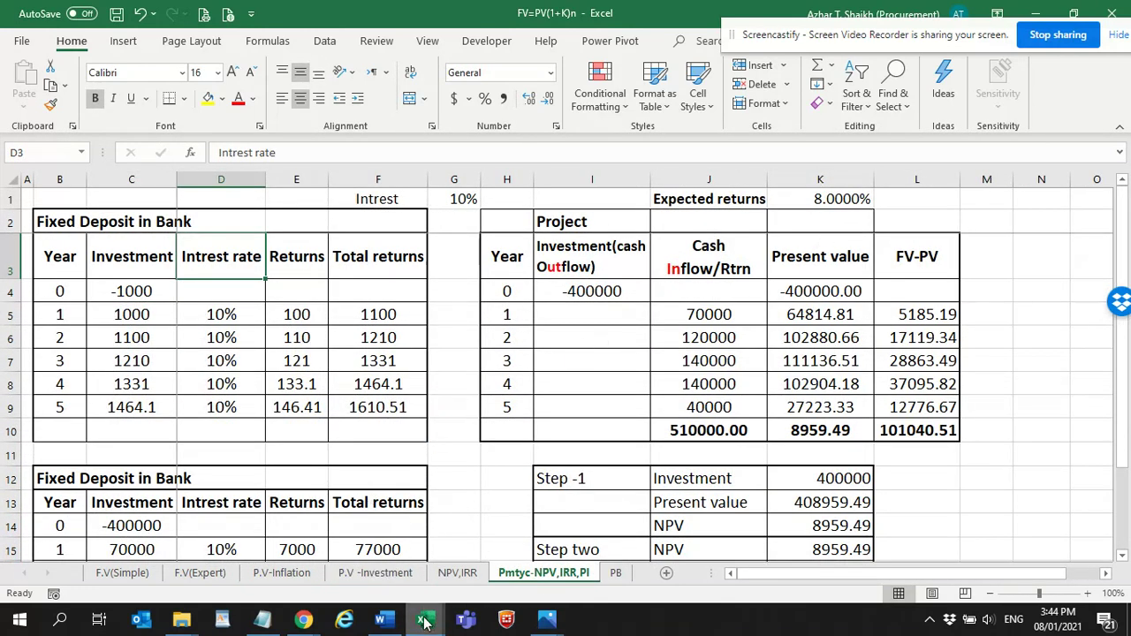
Step: Switch to the Word document and read the FV and PV relationship formula and the list of planned tables beneath it
{"action": "left_click", "coordinate": [380, 620]}
{"action": "scroll", "coordinate": [442, 318], "scroll_direction": "down", "scroll_amount": 1}
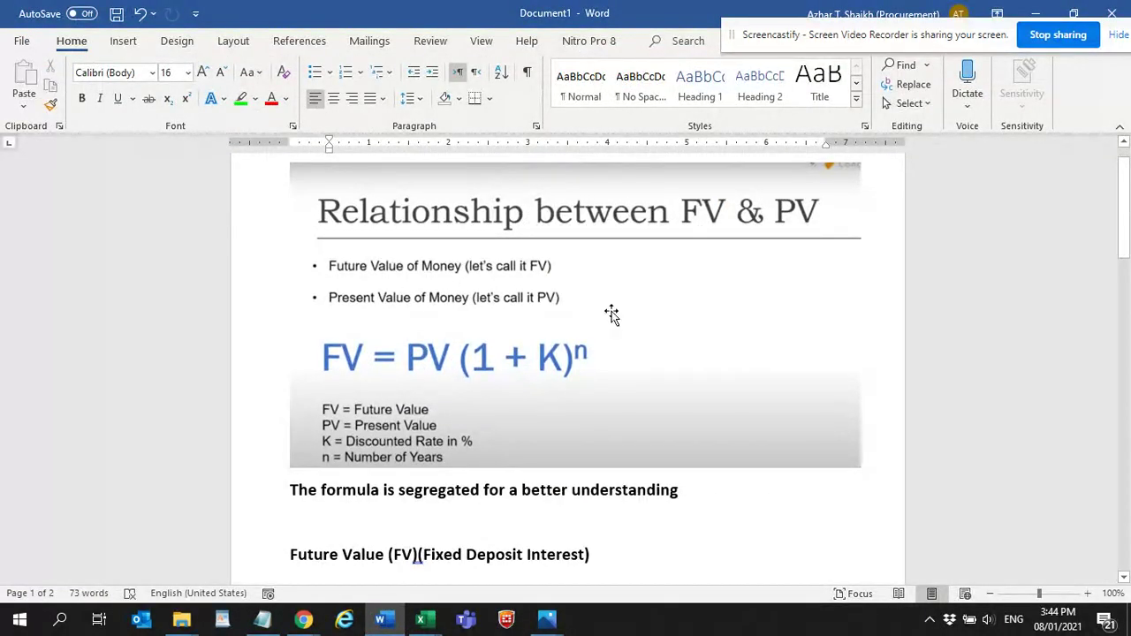
{"action": "scroll", "coordinate": [416, 424], "scroll_direction": "down", "scroll_amount": 2}
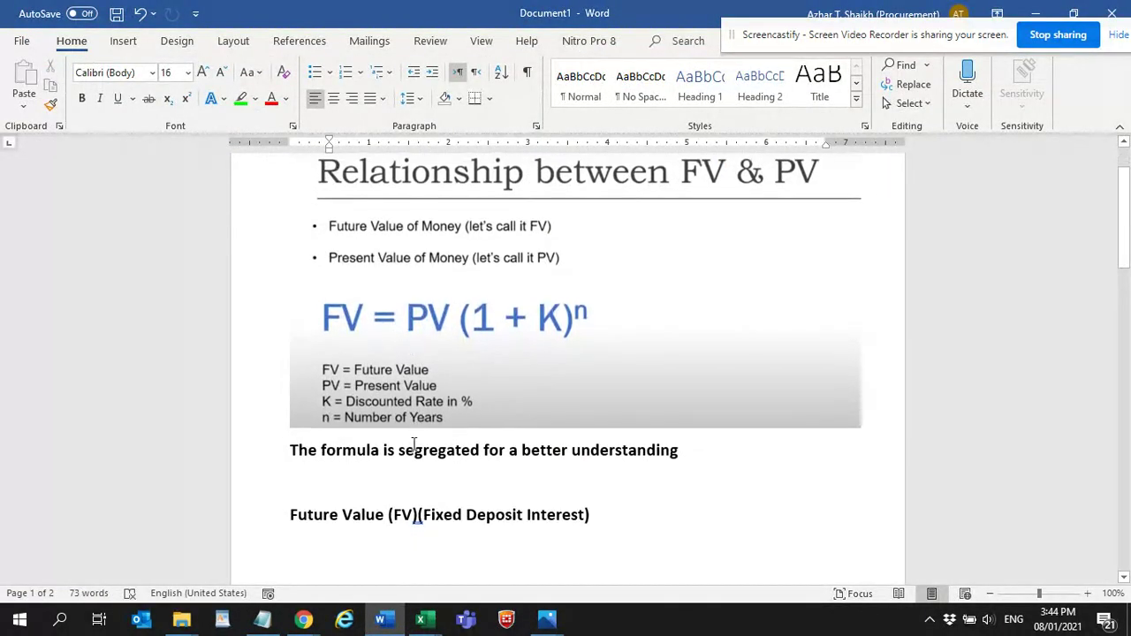
{"action": "scroll", "coordinate": [285, 458], "scroll_direction": "down", "scroll_amount": 1}
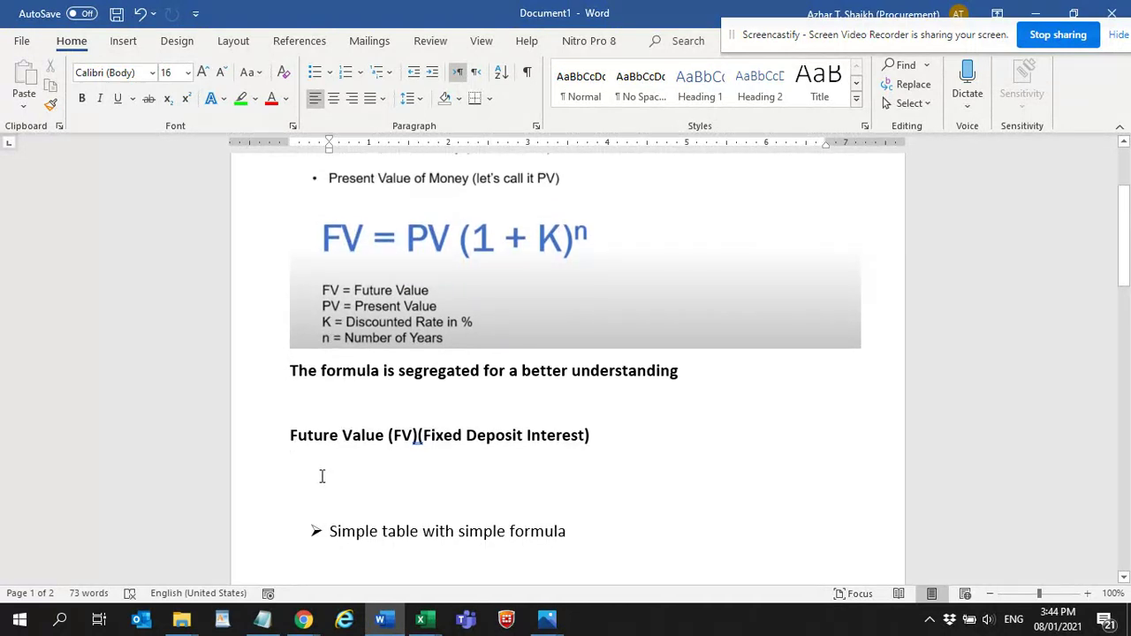
{"action": "scroll", "coordinate": [530, 410], "scroll_direction": "down", "scroll_amount": 3}
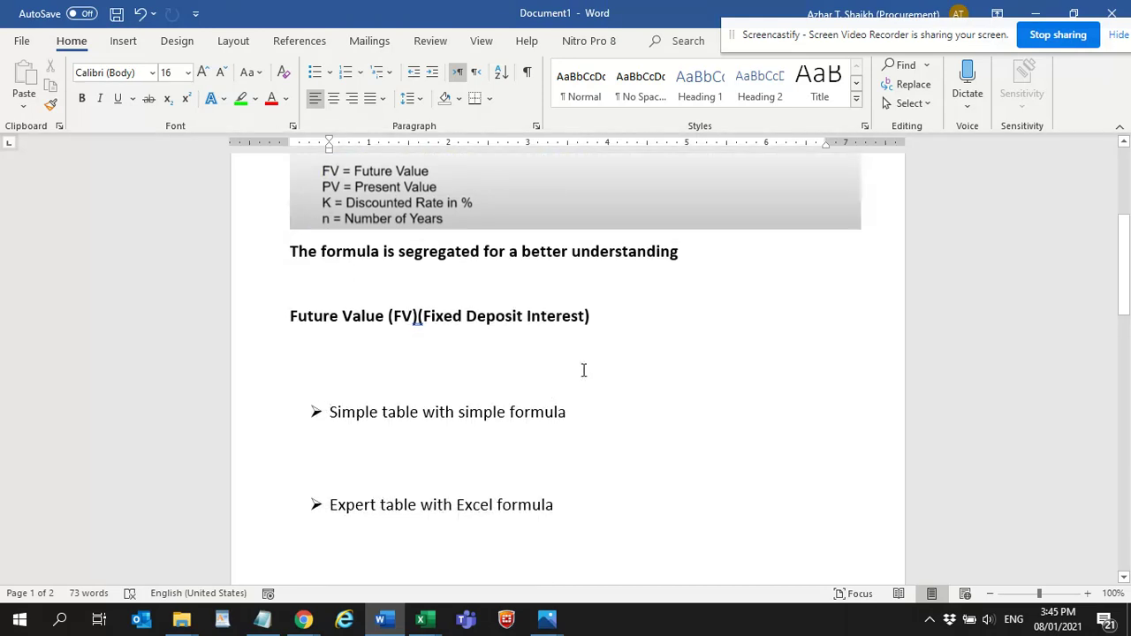
{"action": "scroll", "coordinate": [446, 368], "scroll_direction": "down", "scroll_amount": 2}
{"action": "scroll", "coordinate": [513, 345], "scroll_direction": "up", "scroll_amount": 2}
Step: Switch to the FV=PV(1+K)n - Copy workbook in Excel and examine the present value, future value, percent of returns and number of years cells
{"action": "mouse_move", "coordinate": [432, 627]}
{"action": "left_click", "coordinate": [371, 588]}
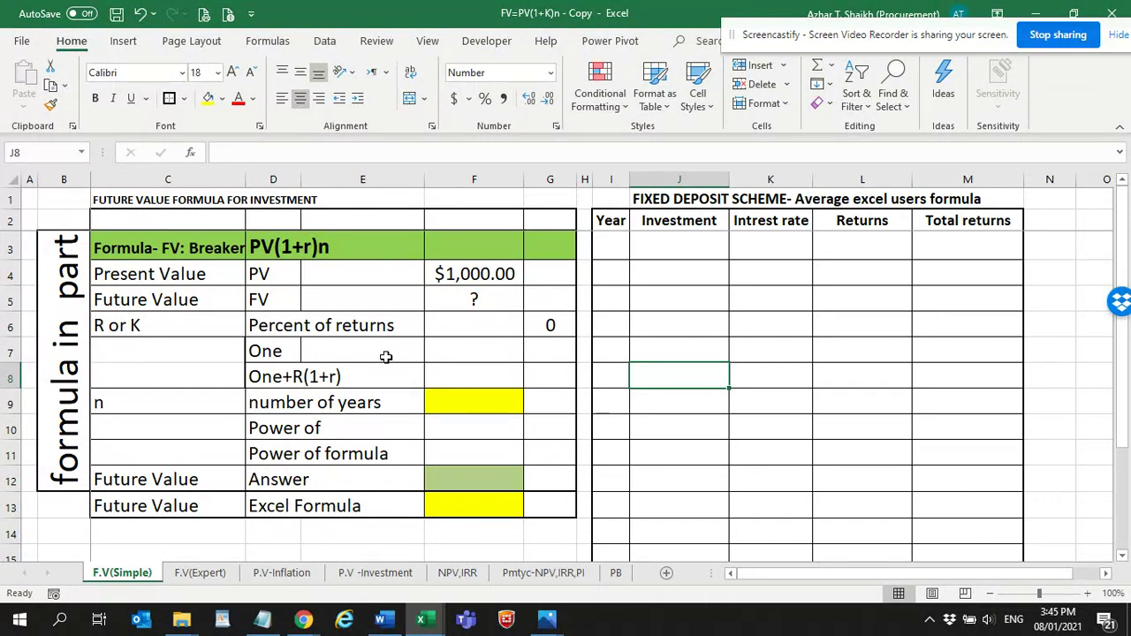
{"action": "left_click", "coordinate": [448, 273]}
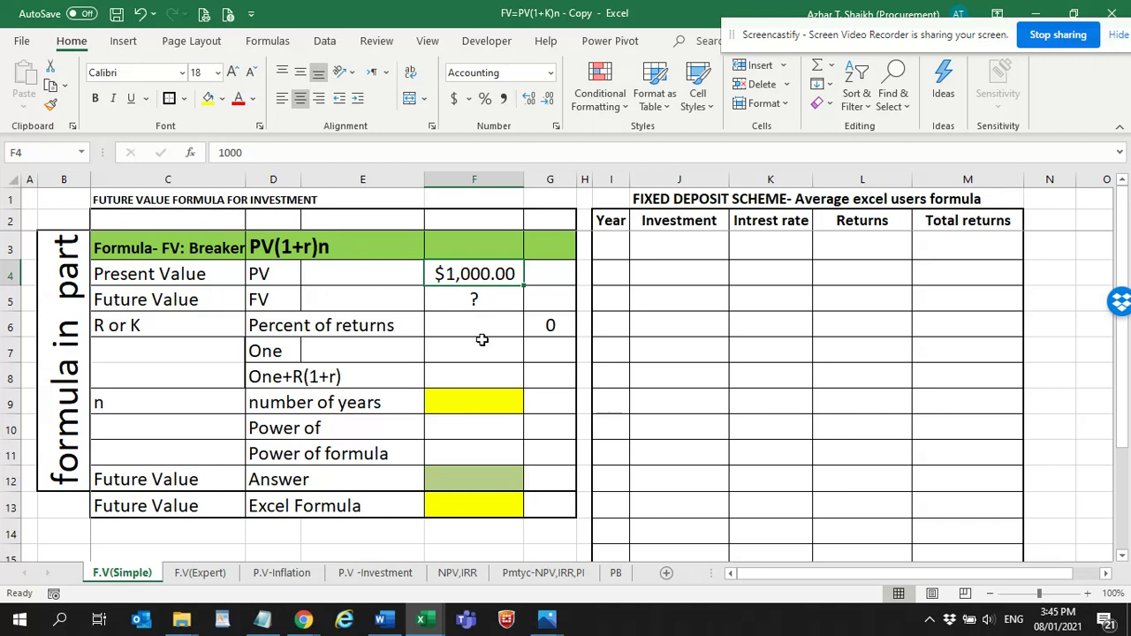
{"action": "left_click", "coordinate": [474, 325]}
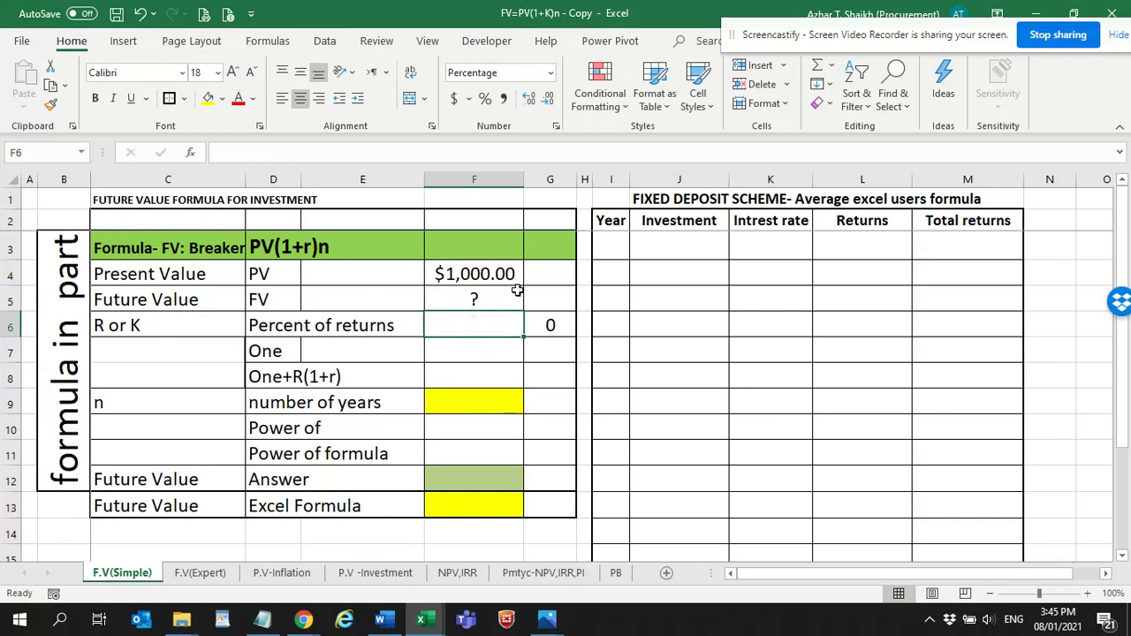
{"action": "left_click", "coordinate": [507, 265]}
{"action": "left_click", "coordinate": [477, 296]}
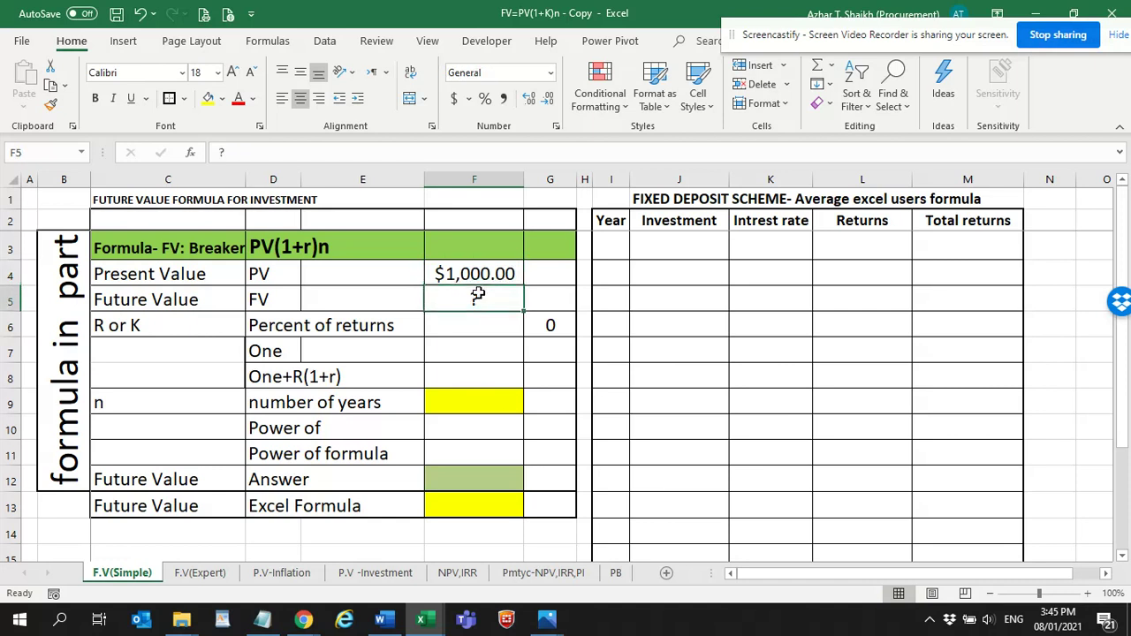
{"action": "left_click", "coordinate": [461, 400]}
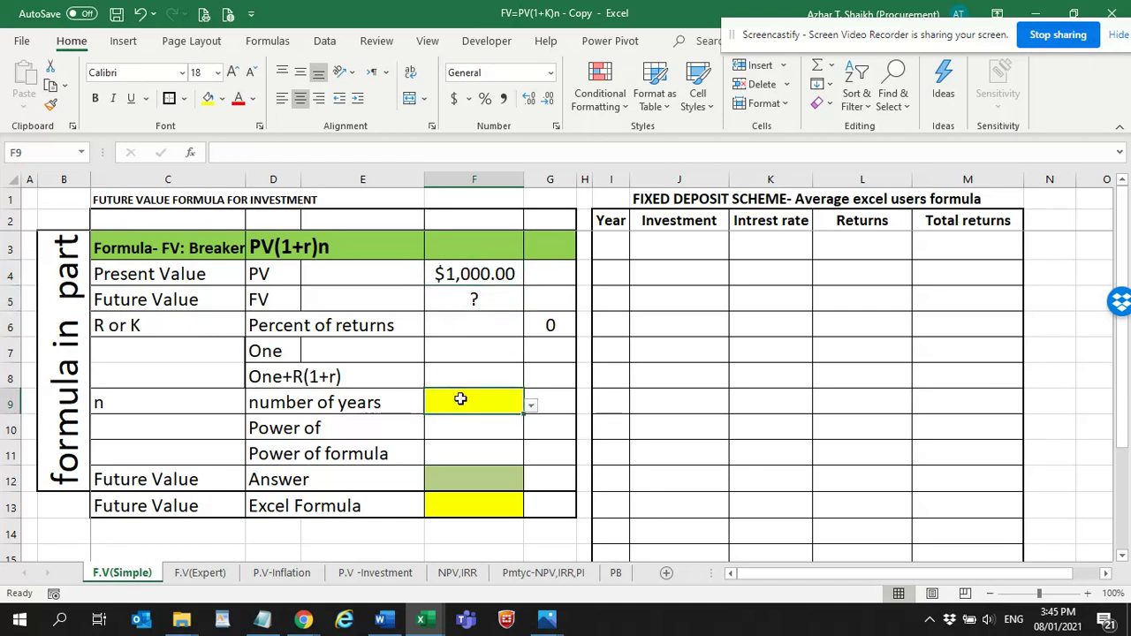
{"action": "left_click", "coordinate": [530, 404]}
{"action": "left_click", "coordinate": [505, 402]}
Step: Set the percent of returns in cell F6 to 10%
{"action": "left_click", "coordinate": [491, 322]}
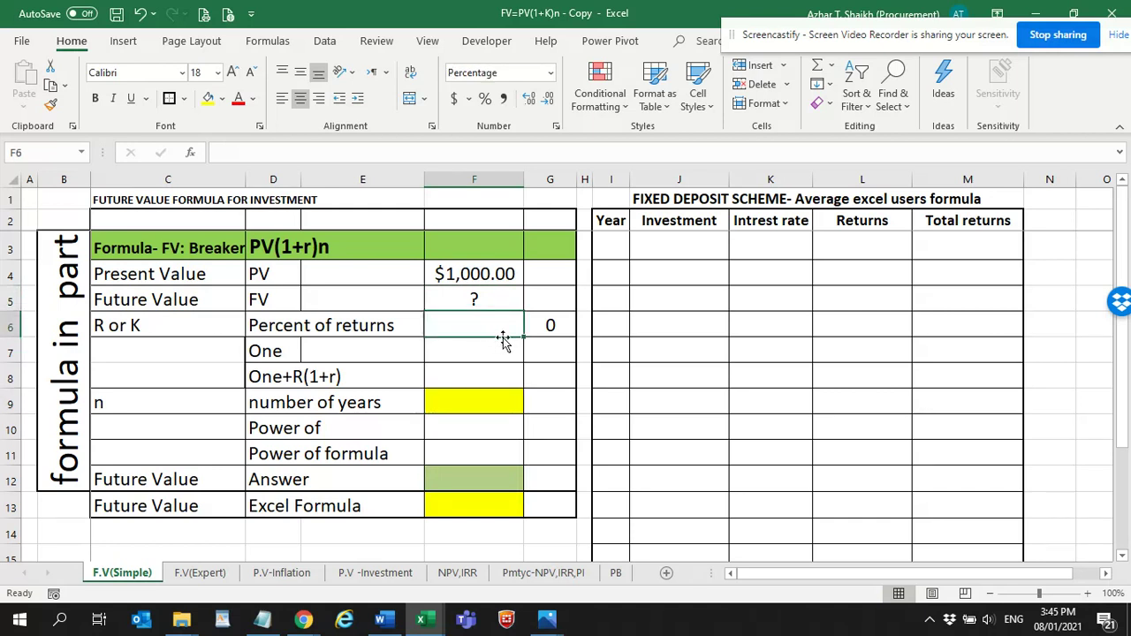
{"action": "type", "text": "10"}
{"action": "key", "text": "Return"}
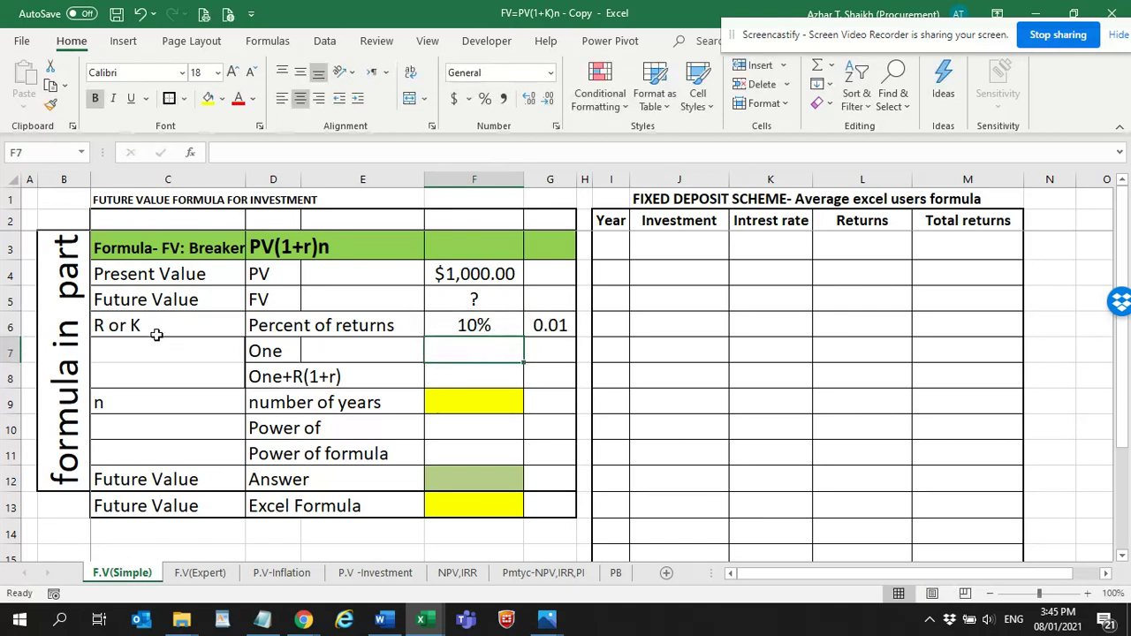
Step: Switch to the Word document and review the FV = PV (1 + K)^n formula
{"action": "left_click", "coordinate": [543, 618]}
{"action": "mouse_move", "coordinate": [495, 568]}
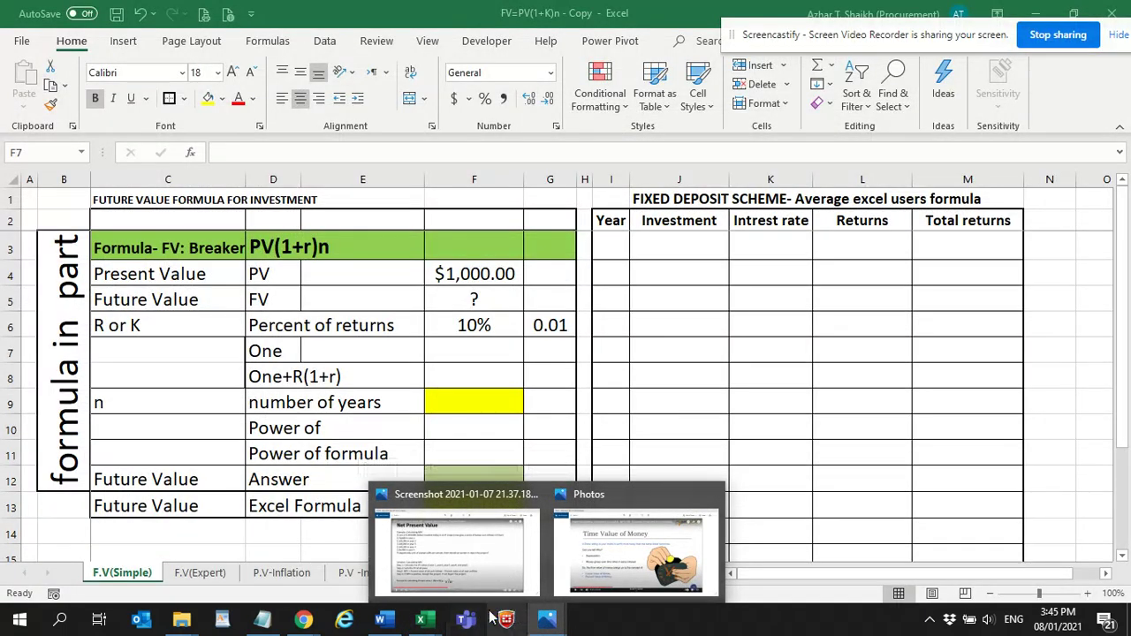
{"action": "left_click", "coordinate": [381, 618]}
{"action": "scroll", "coordinate": [395, 217], "scroll_direction": "up", "scroll_amount": 4}
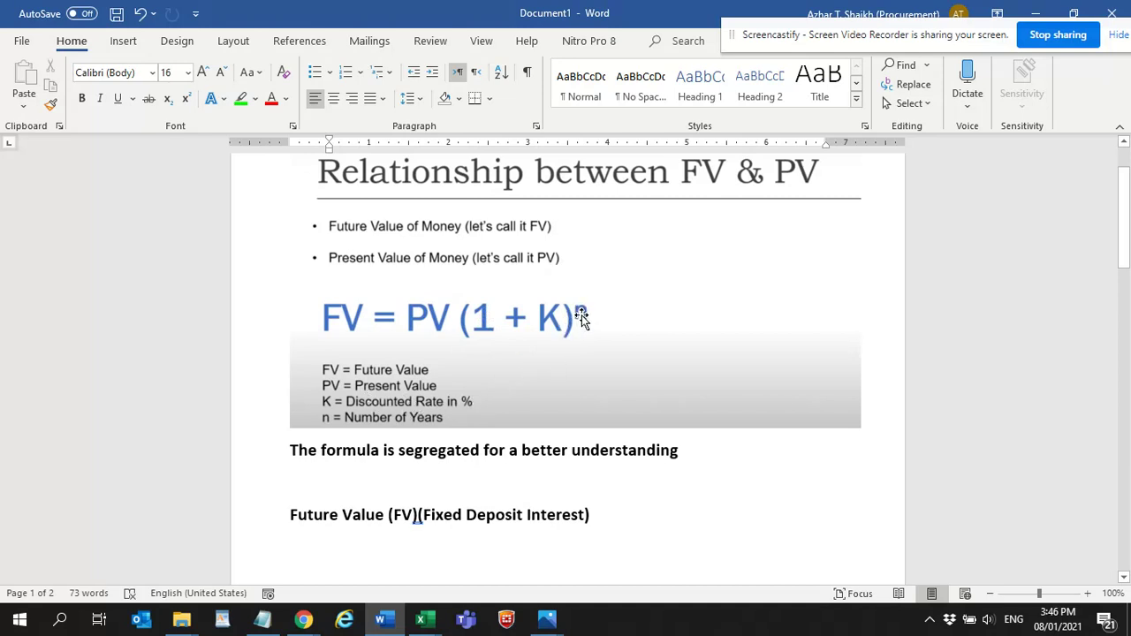
Step: Return to the Excel workbook copy and enter 1 for the One row in cell F7
{"action": "key", "text": "alt+Tab"}
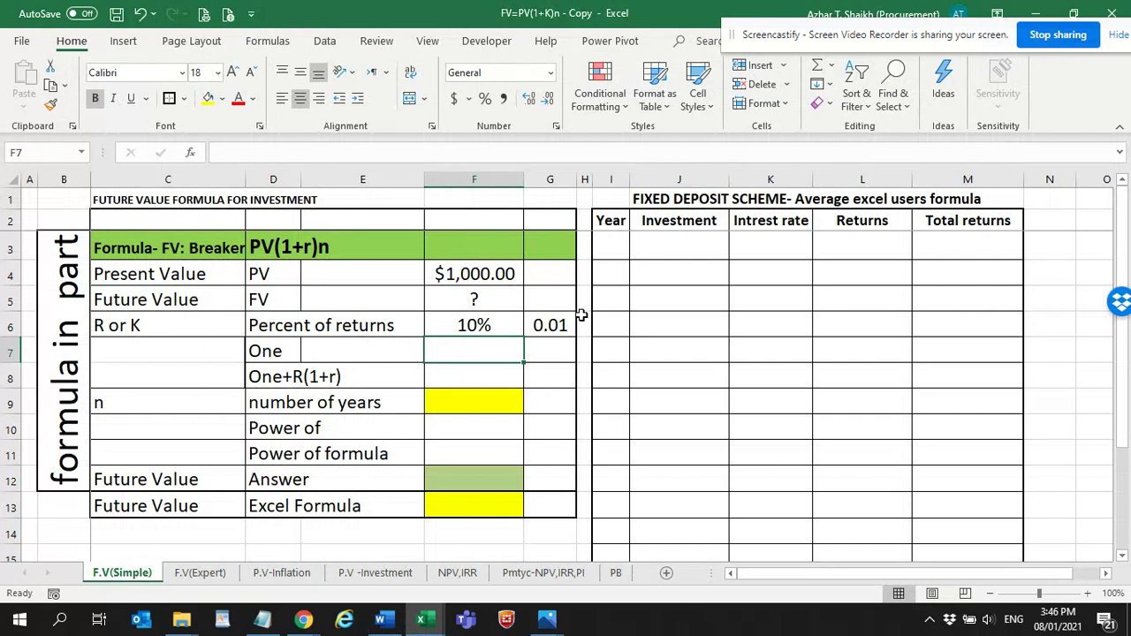
{"action": "type", "text": "1"}
{"action": "key", "text": "Return"}
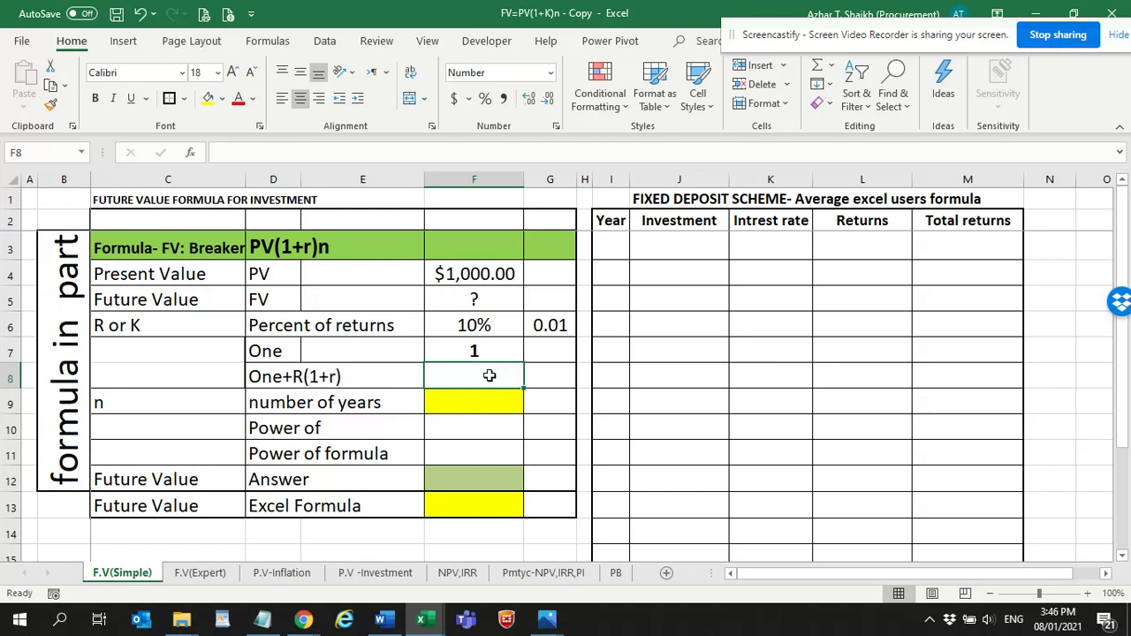
Step: Calculate the One+R(1+r) value in cell F8 with the formula =F7+F6
{"action": "type", "text": "="}
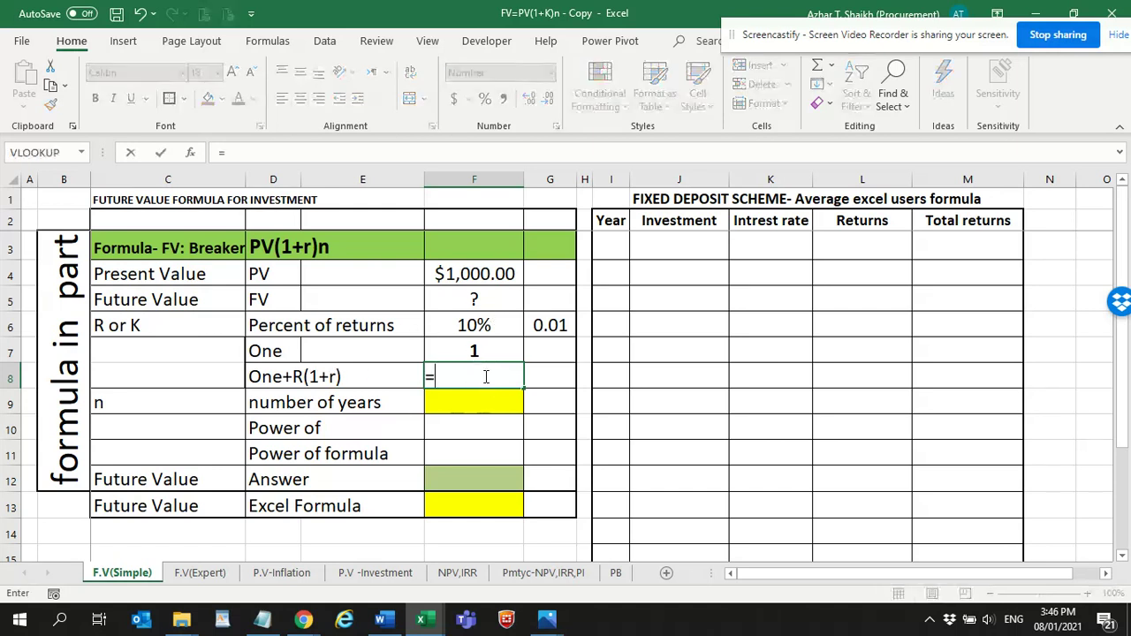
{"action": "left_click", "coordinate": [490, 347]}
{"action": "type", "text": "+"}
{"action": "left_click", "coordinate": [486, 326]}
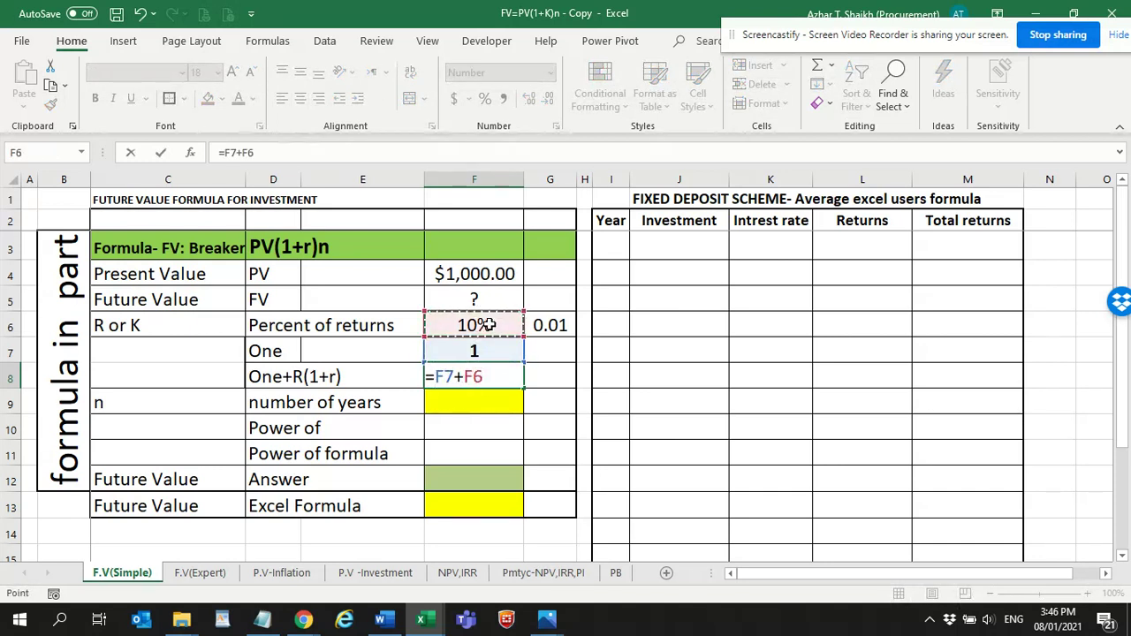
{"action": "key", "text": "Return"}
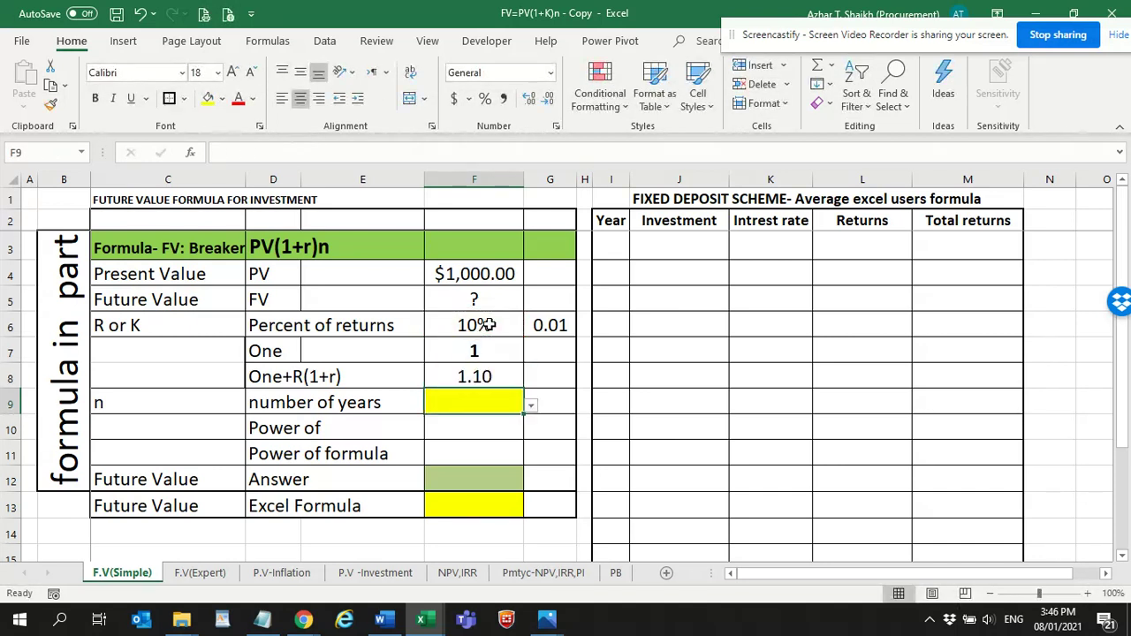
Step: Fill the Year column of the fixed deposit table with the series 1 to 15 in cells I3:I17
{"action": "left_click", "coordinate": [491, 377]}
{"action": "left_click", "coordinate": [482, 397]}
{"action": "left_click", "coordinate": [624, 235]}
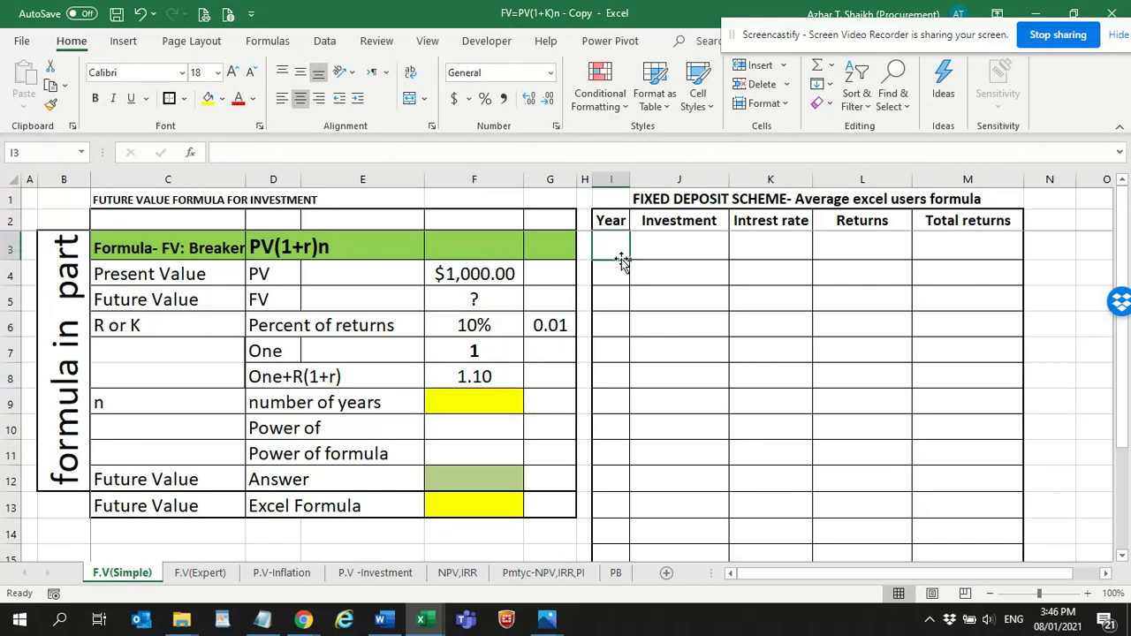
{"action": "type", "text": "1"}
{"action": "key", "text": "Return"}
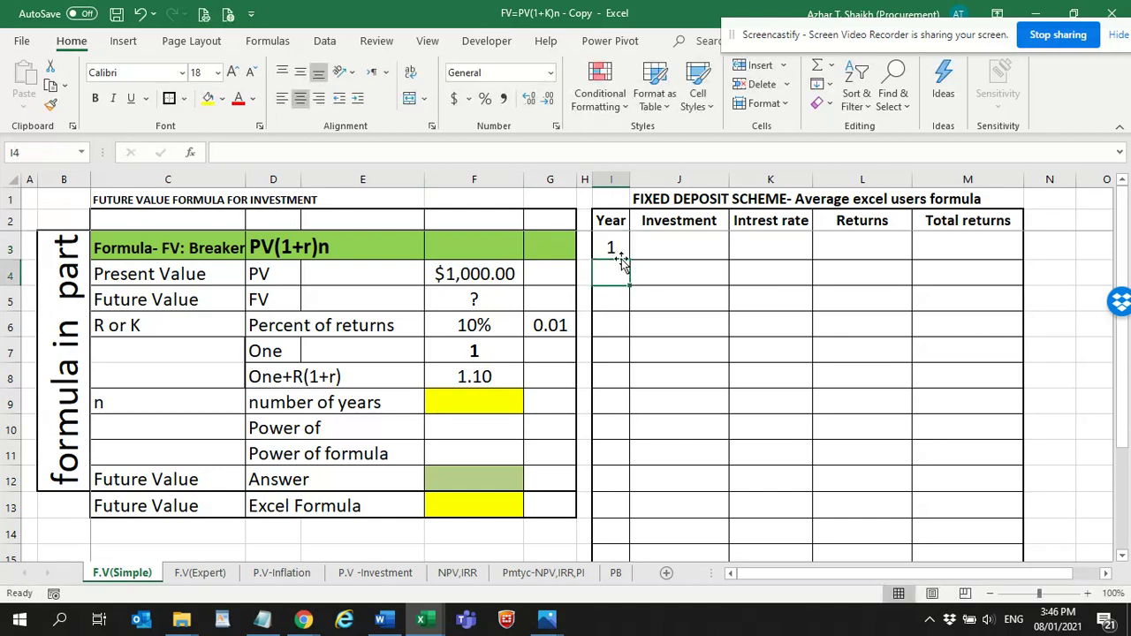
{"action": "type", "text": "2"}
{"action": "left_click", "coordinate": [616, 248]}
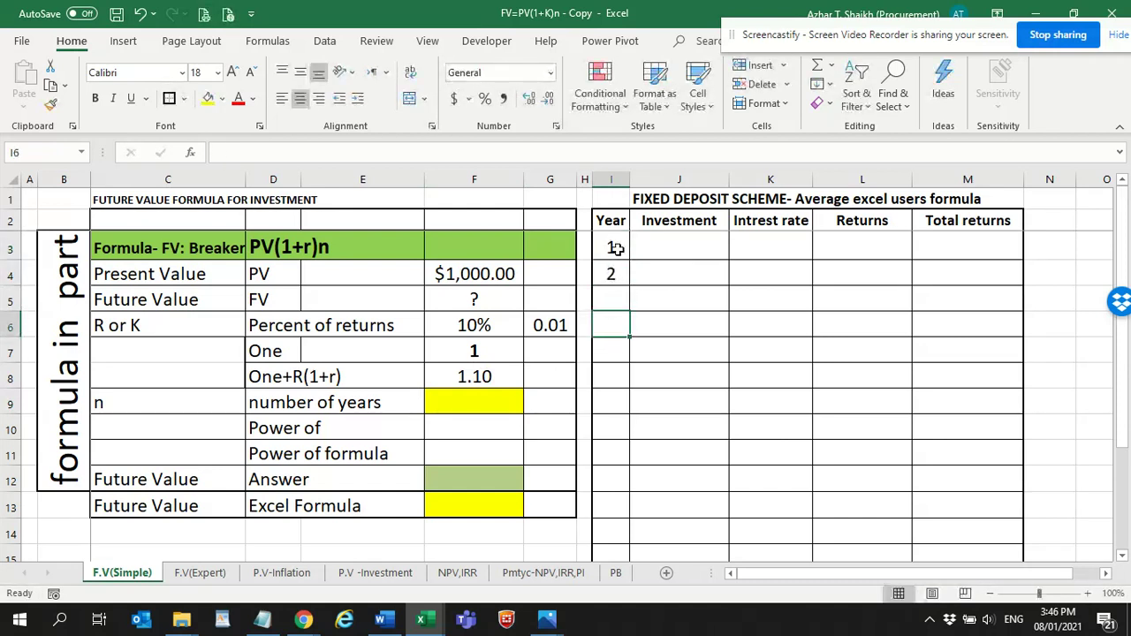
{"action": "left_click_drag", "start_coordinate": [614, 249], "coordinate": [613, 271]}
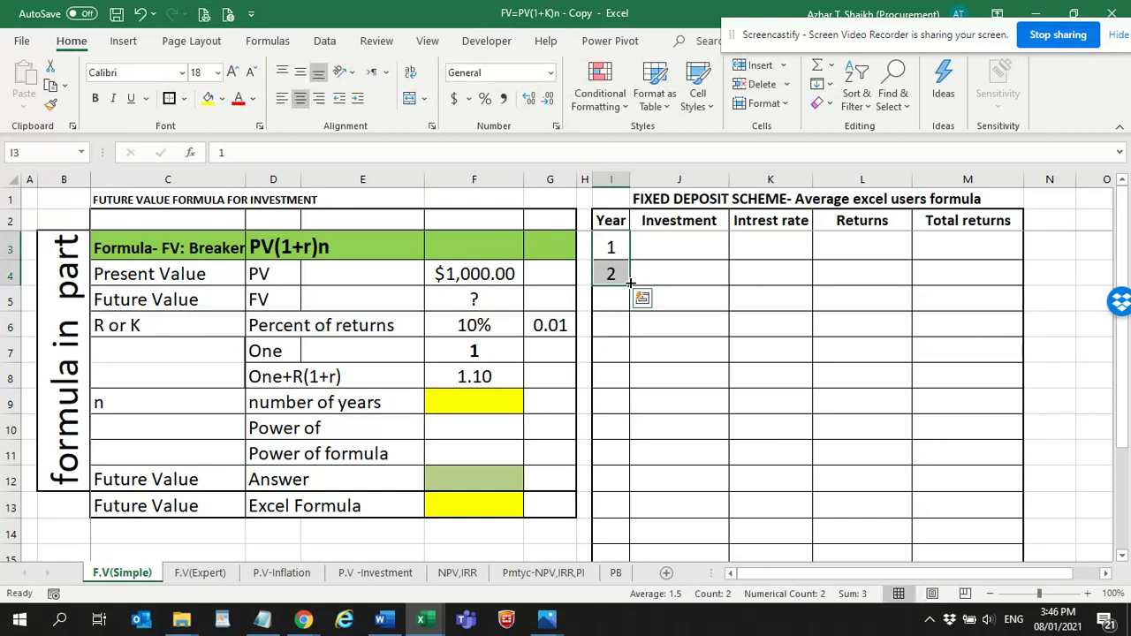
{"action": "left_click_drag", "start_coordinate": [646, 402], "coordinate": [626, 536]}
{"action": "scroll", "coordinate": [462, 411], "scroll_direction": "up", "scroll_amount": 1}
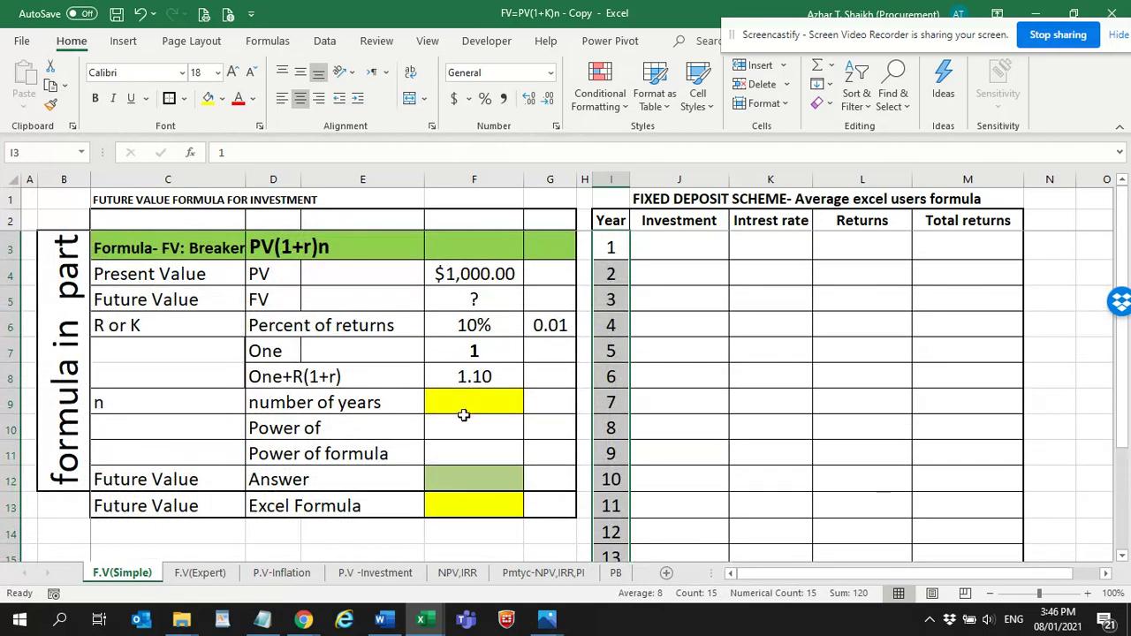
Step: Set list data validation with source =$I$3:$I$17 on the number of years cell F9 and choose 2 from its list
{"action": "left_click", "coordinate": [473, 399]}
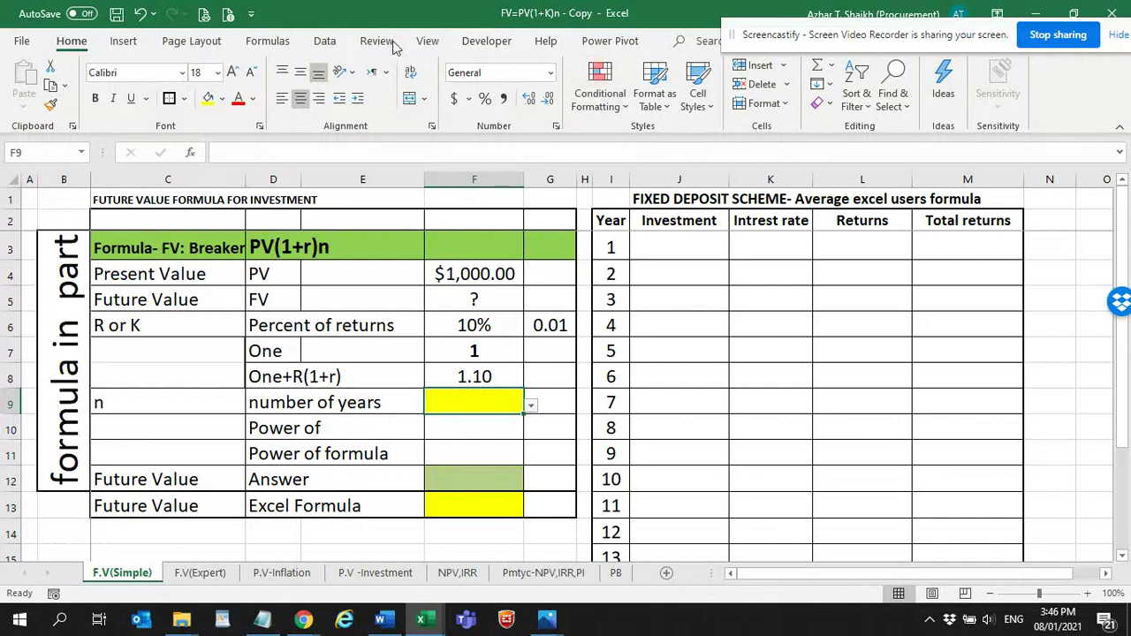
{"action": "left_click", "coordinate": [326, 44]}
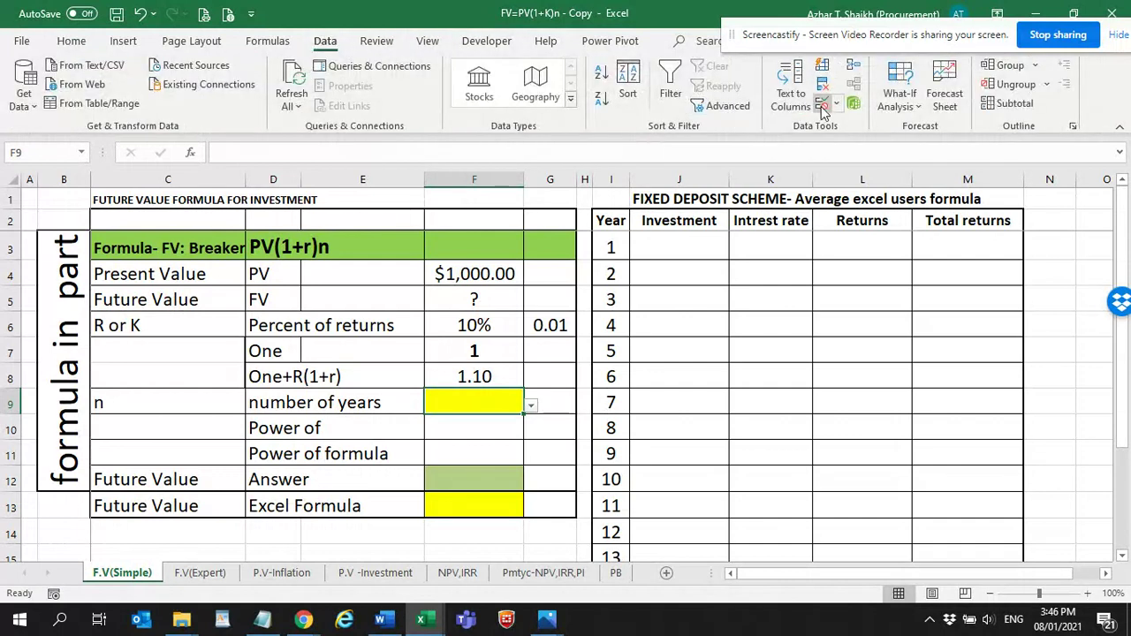
{"action": "left_click", "coordinate": [837, 105]}
{"action": "left_click", "coordinate": [874, 121]}
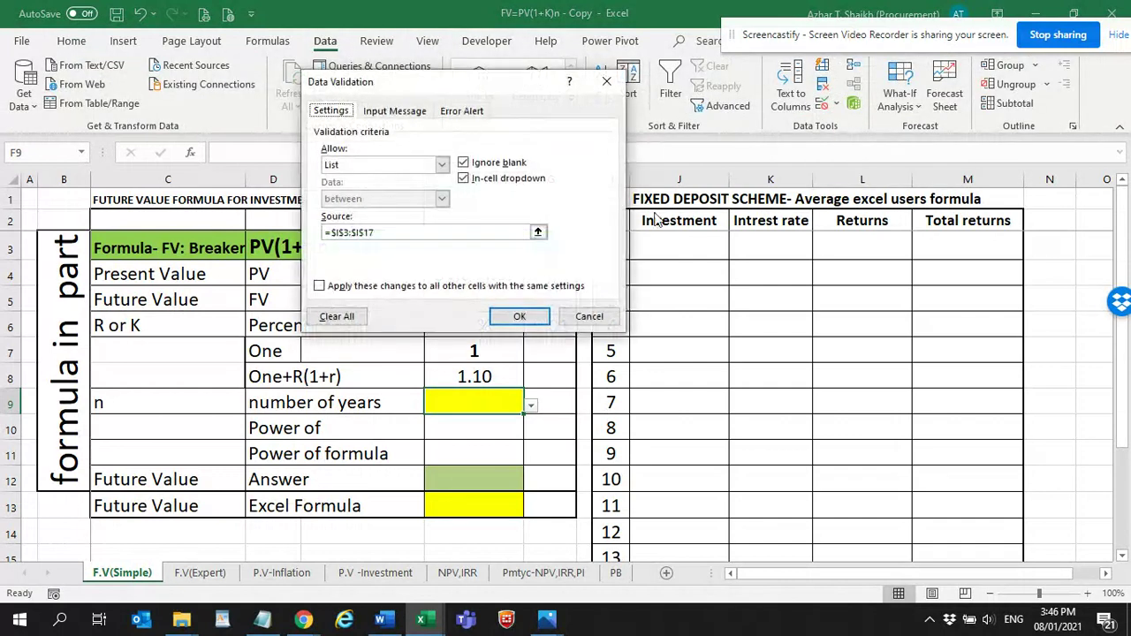
{"action": "left_click_drag", "start_coordinate": [455, 232], "coordinate": [323, 232]}
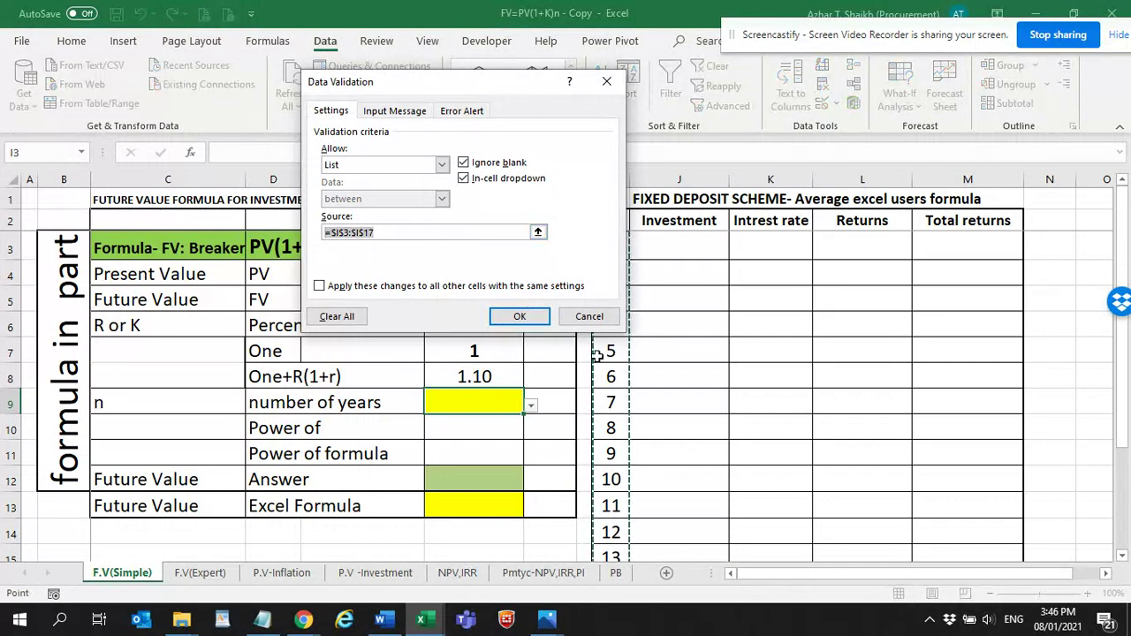
{"action": "left_click", "coordinate": [522, 316]}
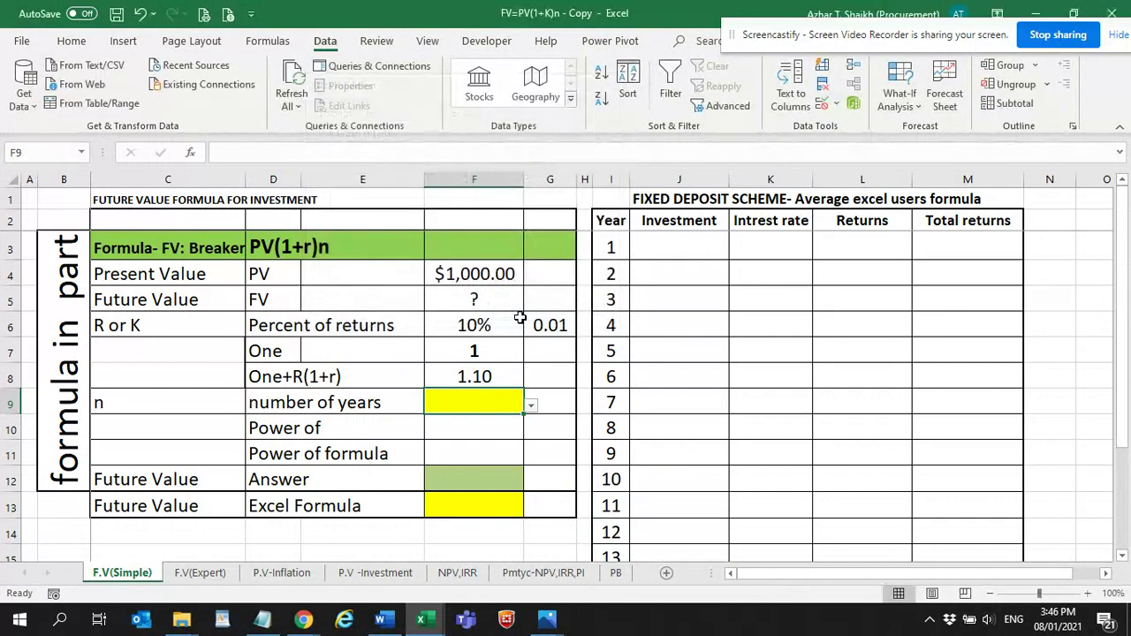
{"action": "left_click", "coordinate": [531, 405]}
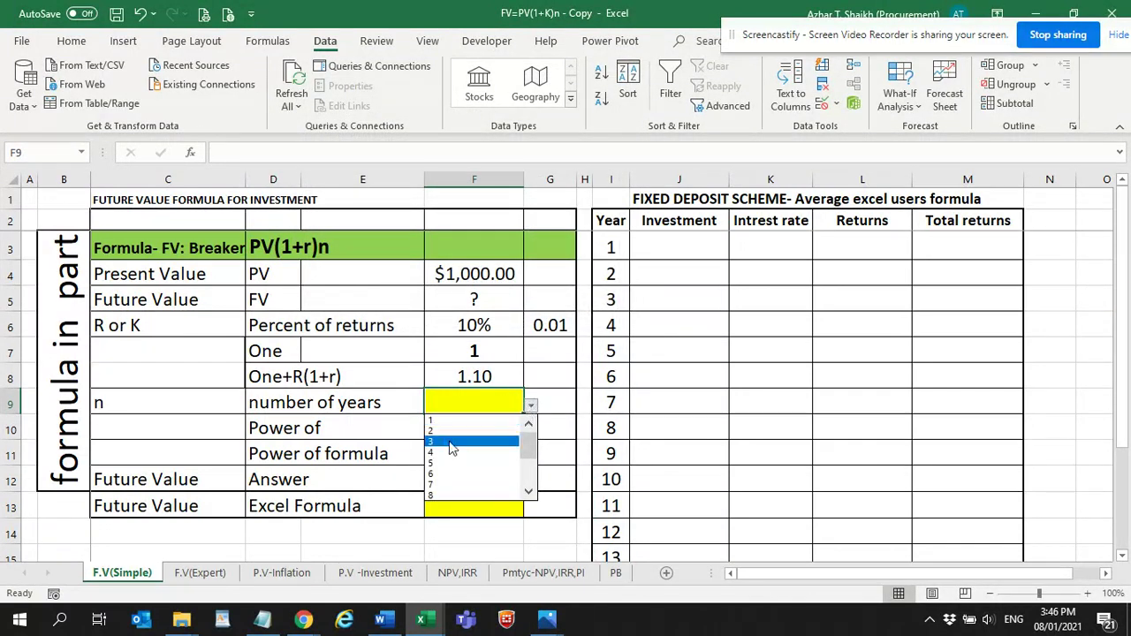
{"action": "left_click", "coordinate": [449, 431]}
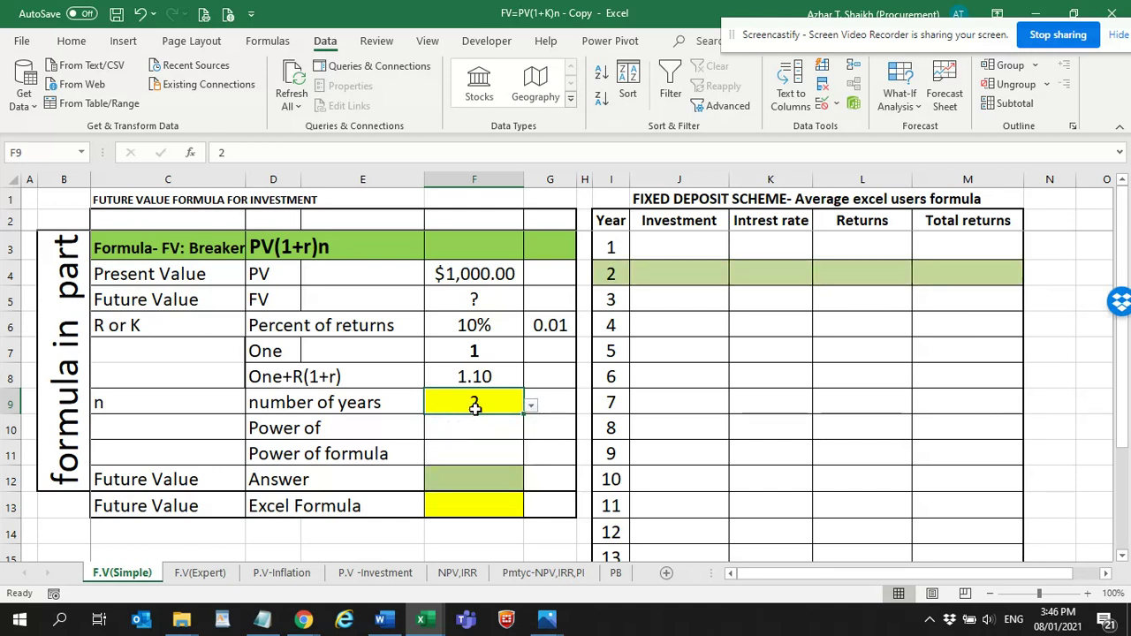
Step: Calculate the Power of value in cell F10 with the formula =F8^F9
{"action": "left_click", "coordinate": [455, 427]}
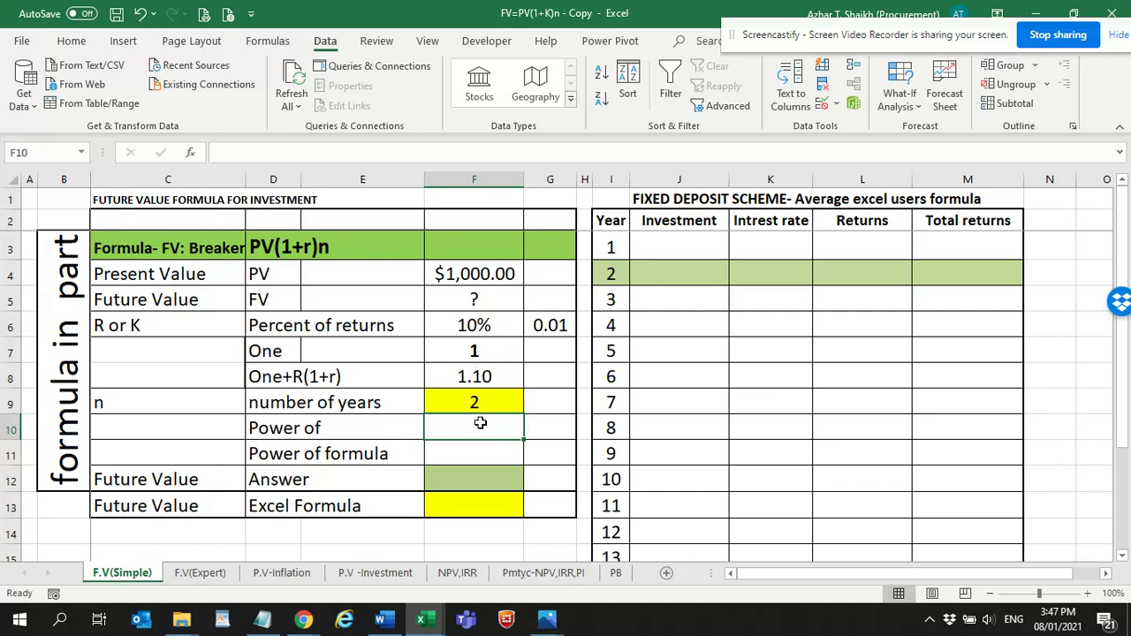
{"action": "type", "text": "="}
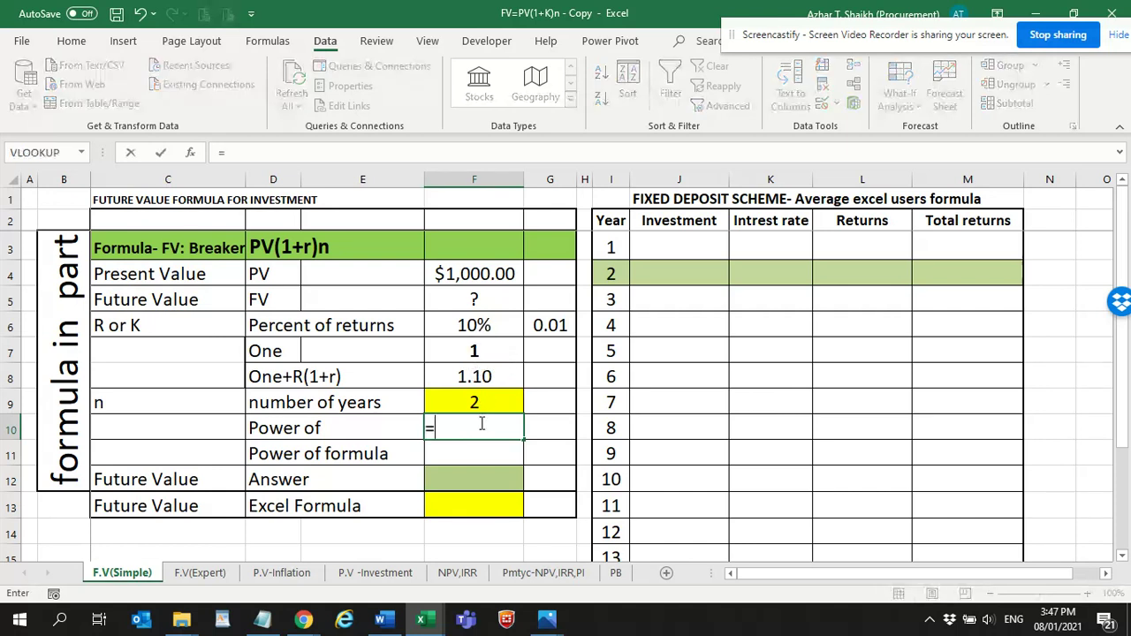
{"action": "left_click", "coordinate": [480, 377]}
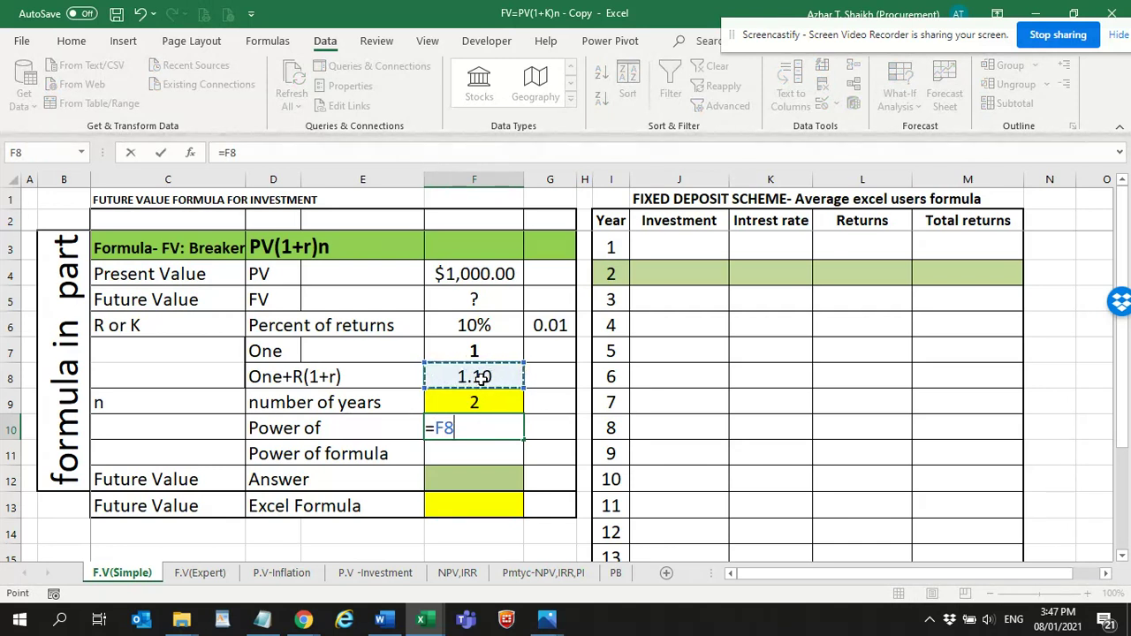
{"action": "type", "text": "^"}
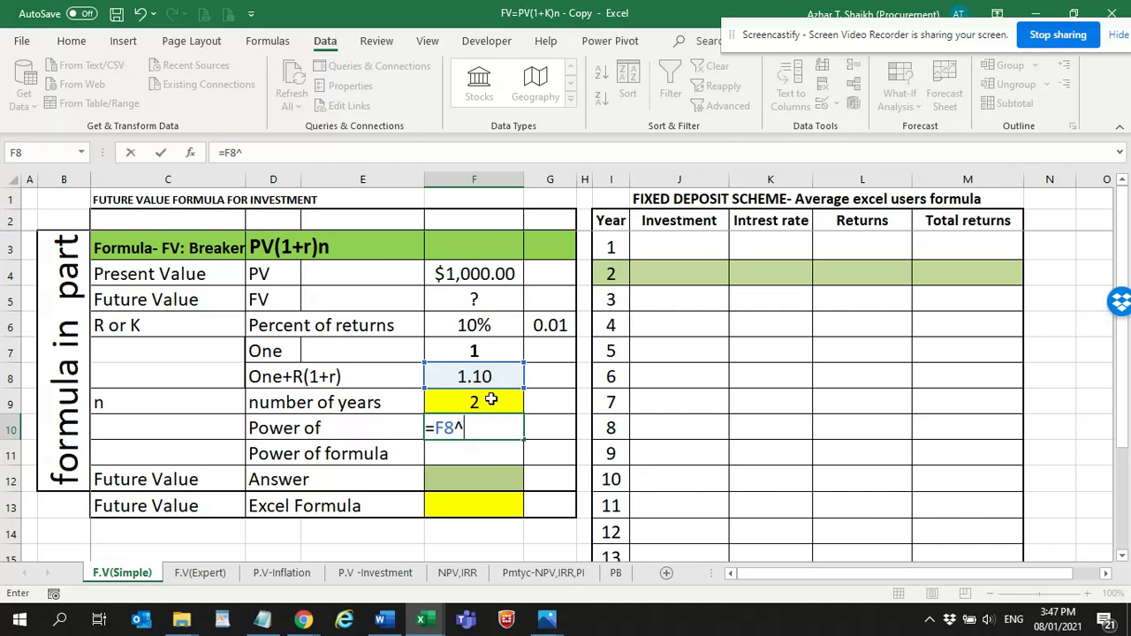
{"action": "left_click", "coordinate": [491, 400]}
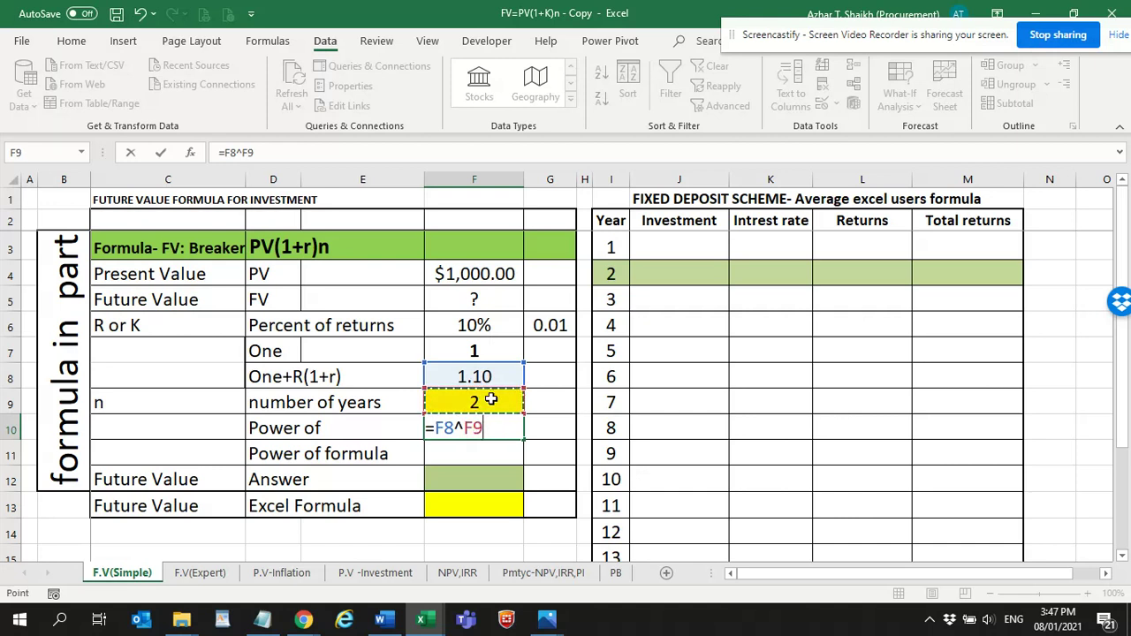
{"action": "key", "text": "Return"}
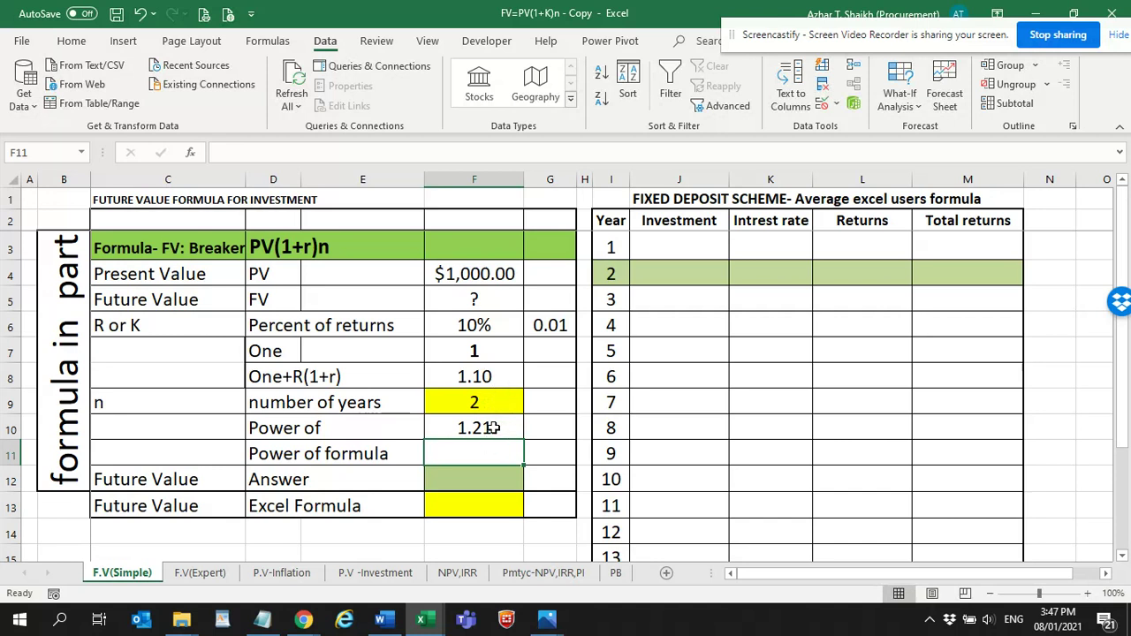
{"action": "left_click", "coordinate": [466, 426]}
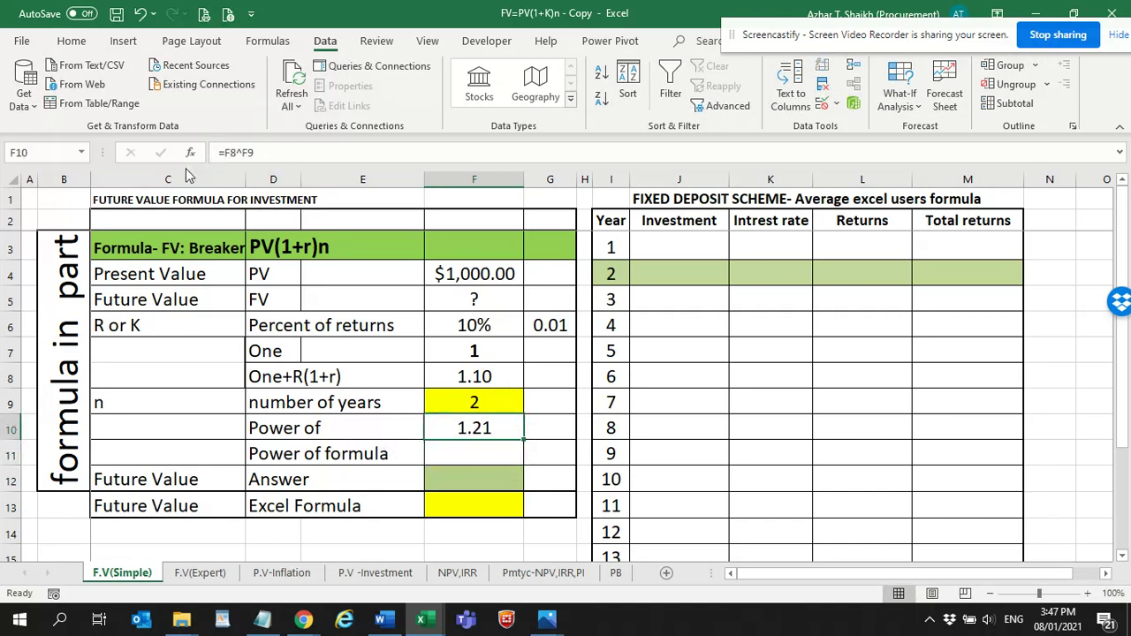
Step: Calculate the Power of formula value in cell F11 with =POWER(F8,F9) and compare it with cell F10
{"action": "left_click", "coordinate": [470, 452]}
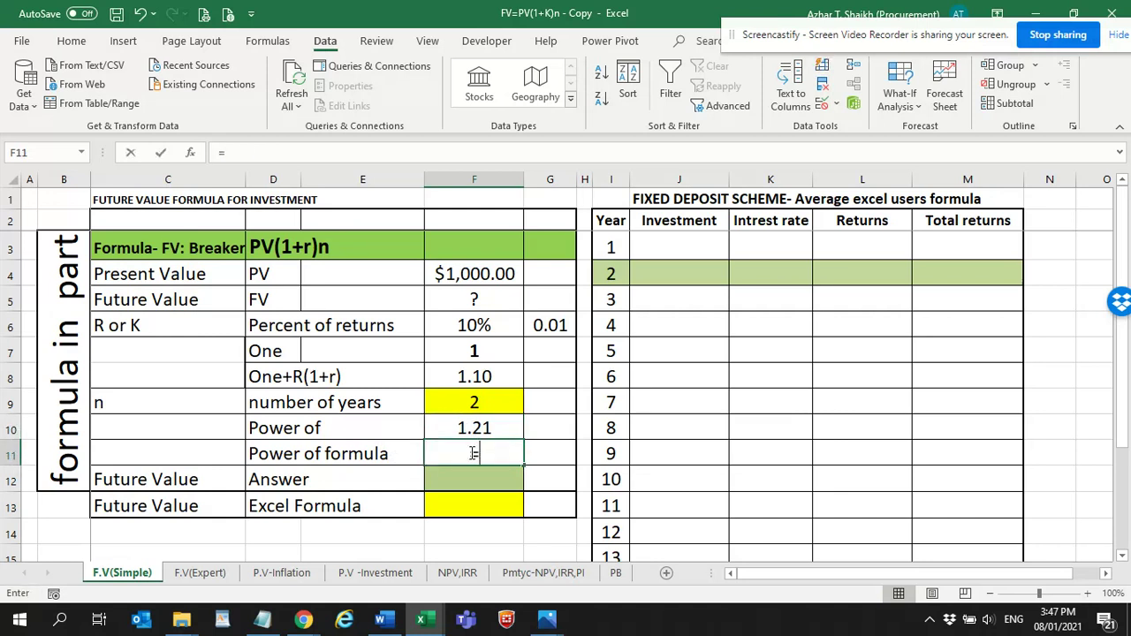
{"action": "type", "text": "="}
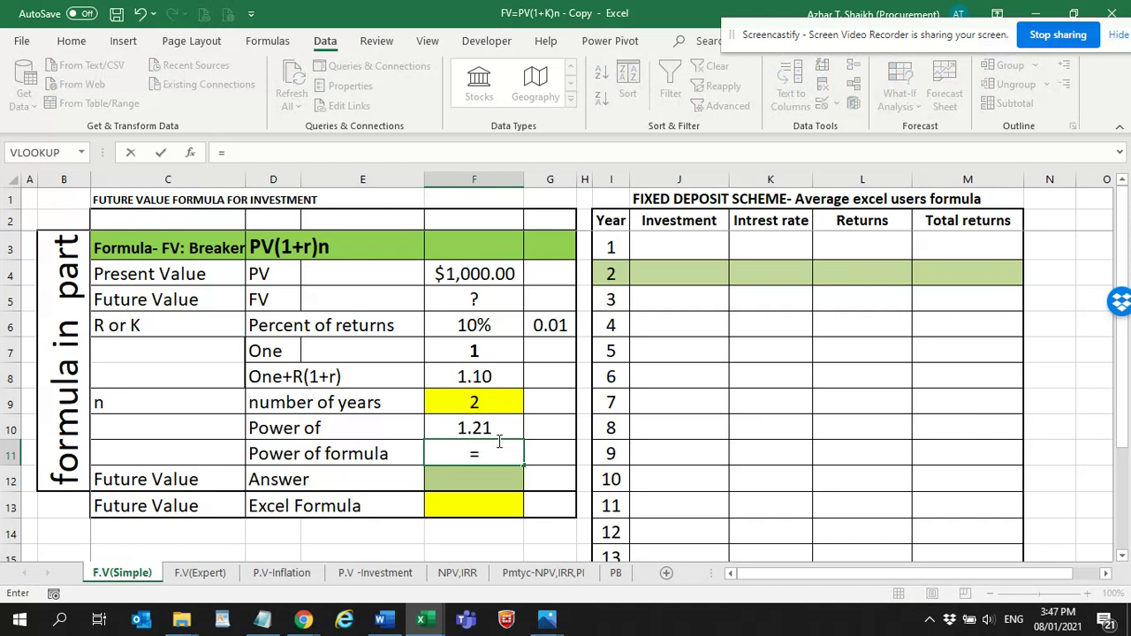
{"action": "type", "text": "power"}
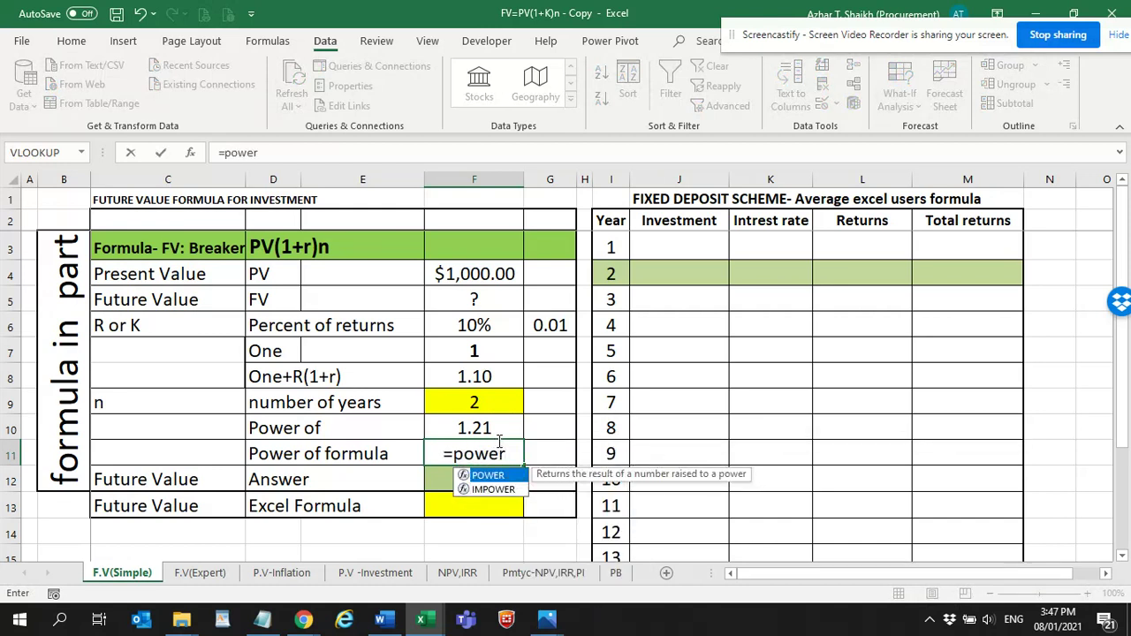
{"action": "type", "text": "("}
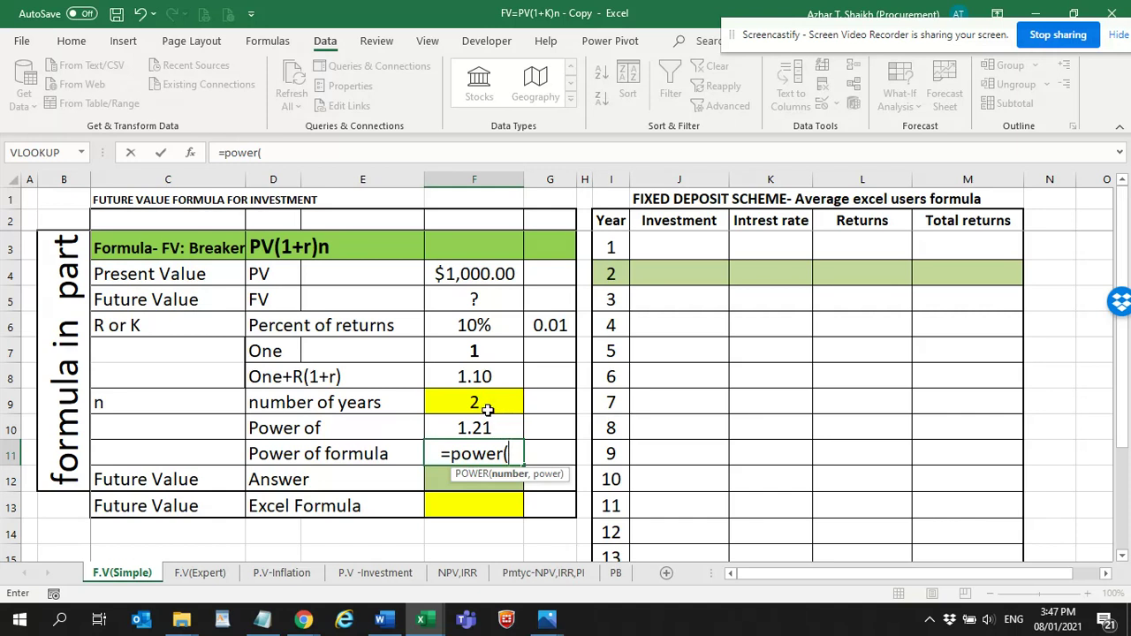
{"action": "left_click", "coordinate": [495, 378]}
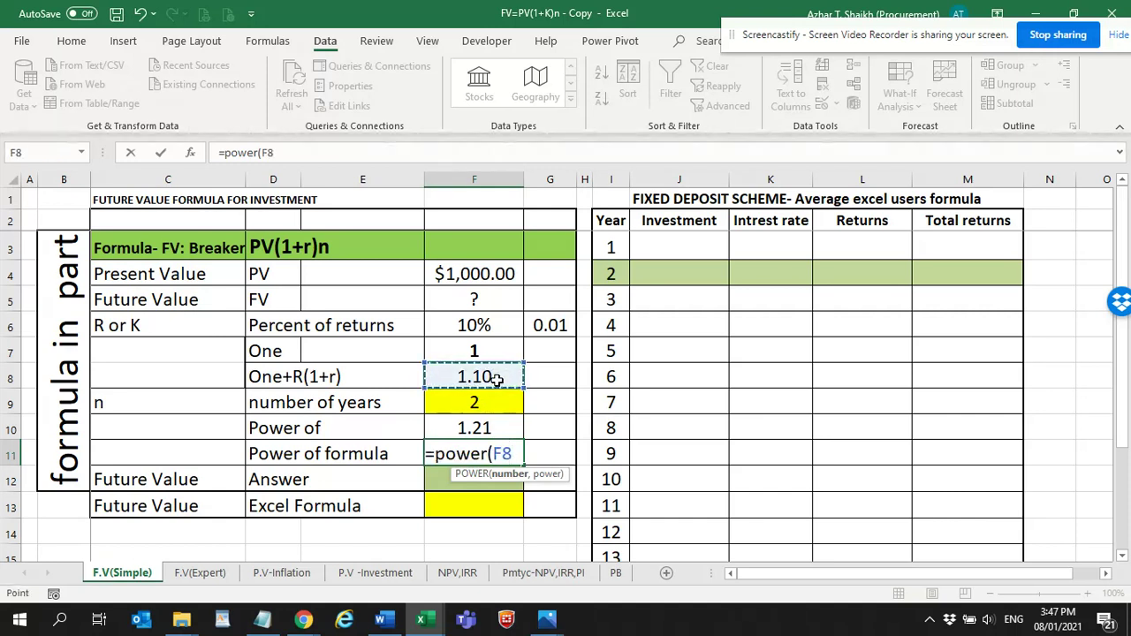
{"action": "type", "text": ","}
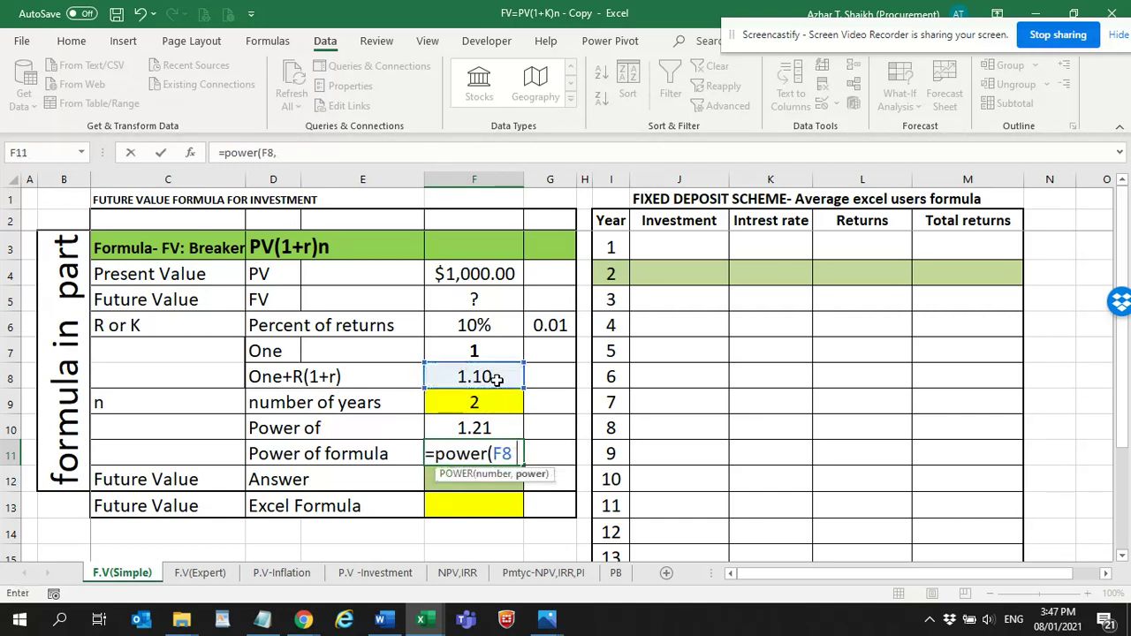
{"action": "left_click", "coordinate": [495, 404]}
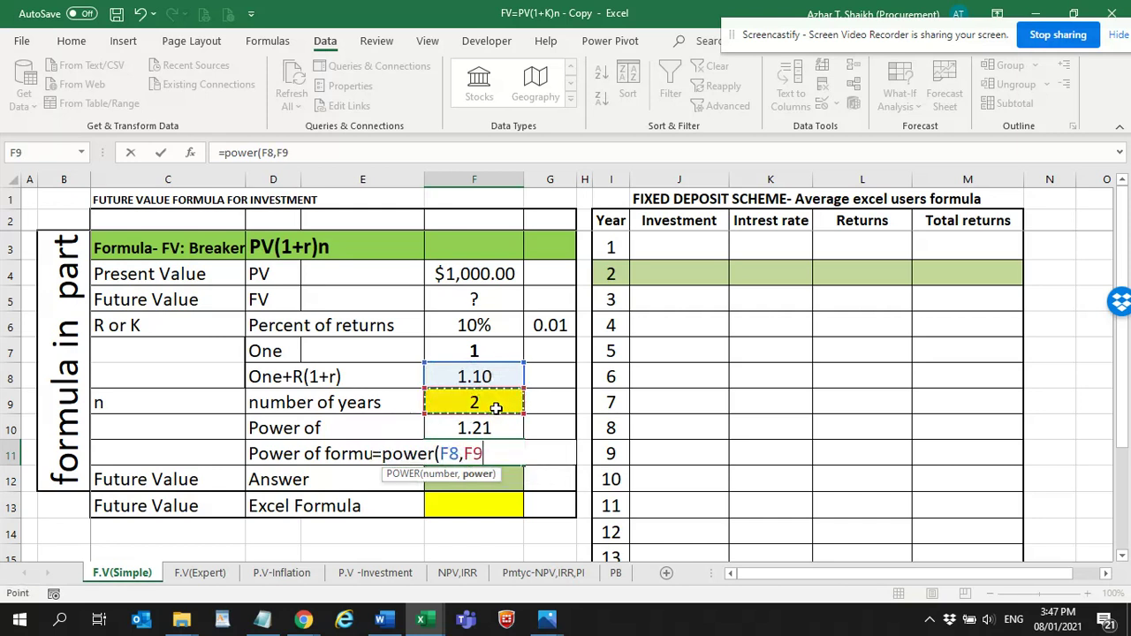
{"action": "type", "text": ")"}
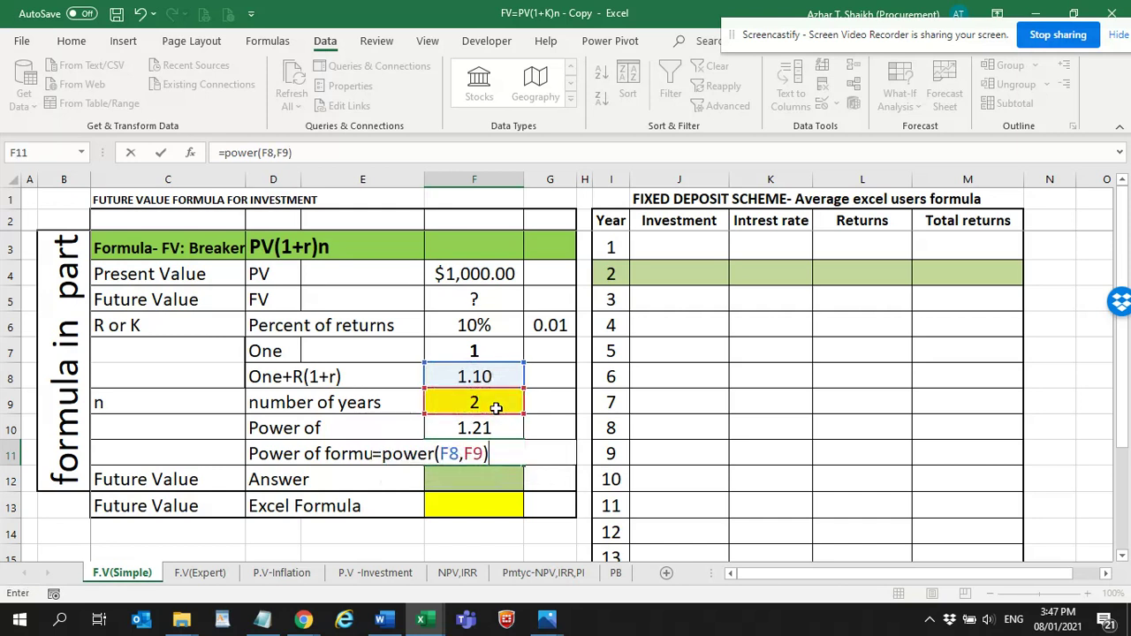
{"action": "key", "text": "Return"}
{"action": "left_click", "coordinate": [477, 449]}
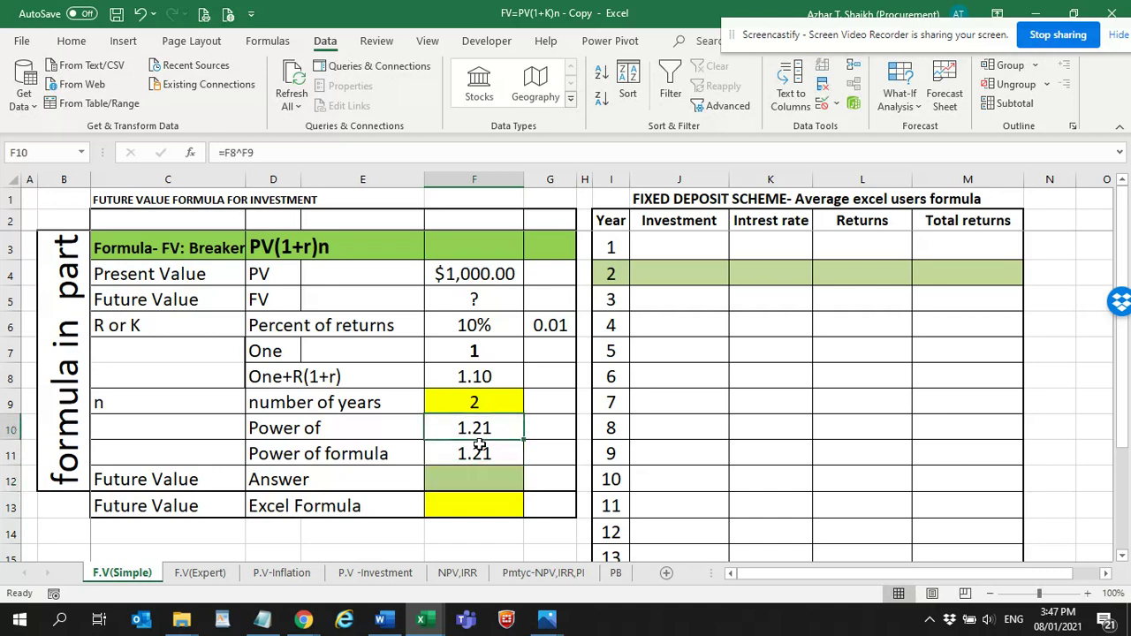
{"action": "left_click", "coordinate": [477, 429]}
{"action": "left_click", "coordinate": [482, 449]}
{"action": "left_click", "coordinate": [492, 476]}
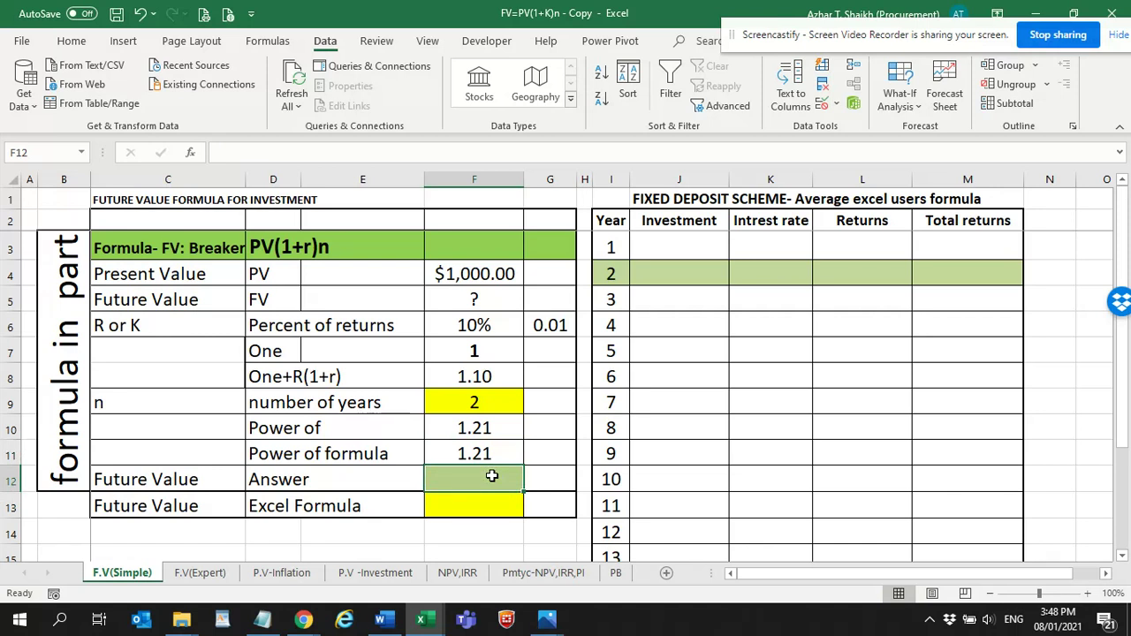
Step: Change the number of years in cell F9 to 12 using its list of years
{"action": "left_click", "coordinate": [501, 406]}
{"action": "left_click", "coordinate": [531, 404]}
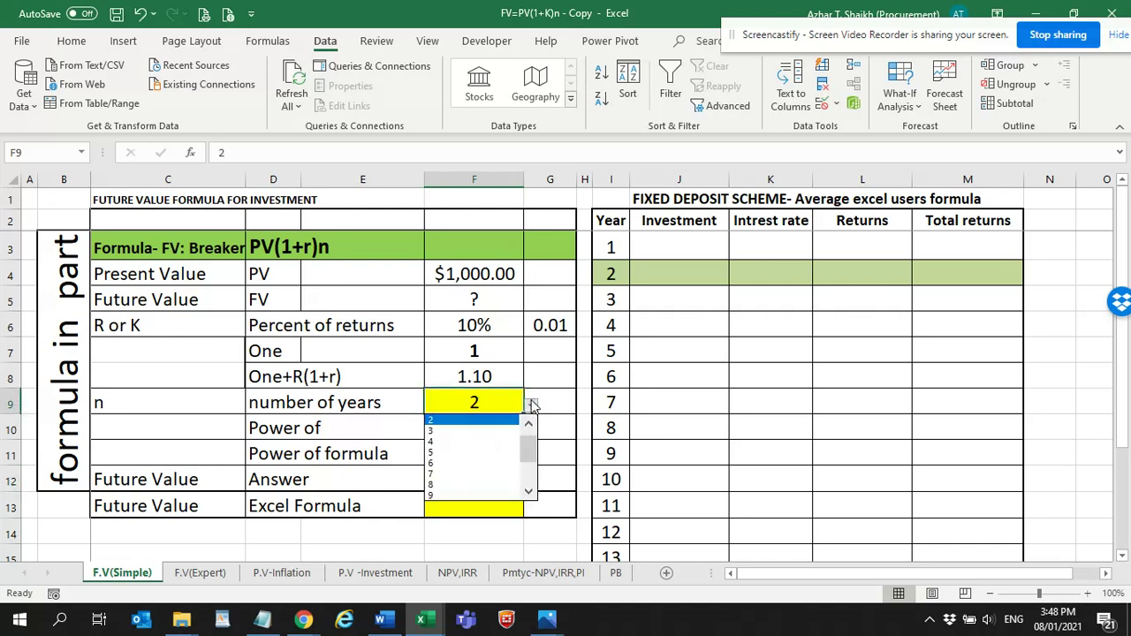
{"action": "scroll", "coordinate": [526, 462], "scroll_direction": "down", "scroll_amount": 2}
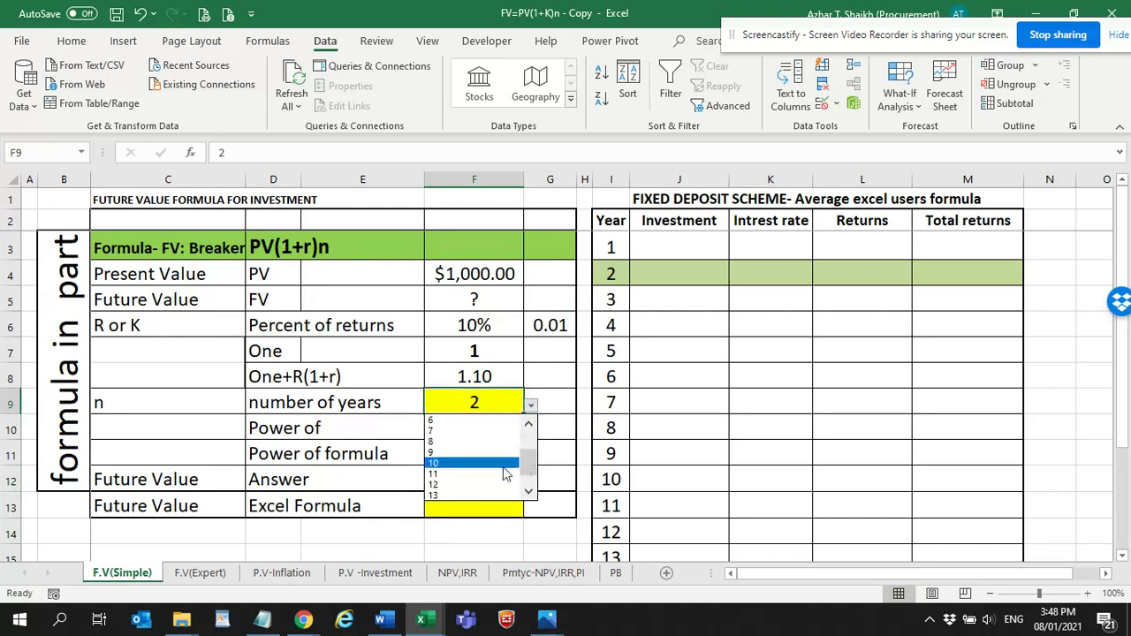
{"action": "left_click", "coordinate": [459, 484]}
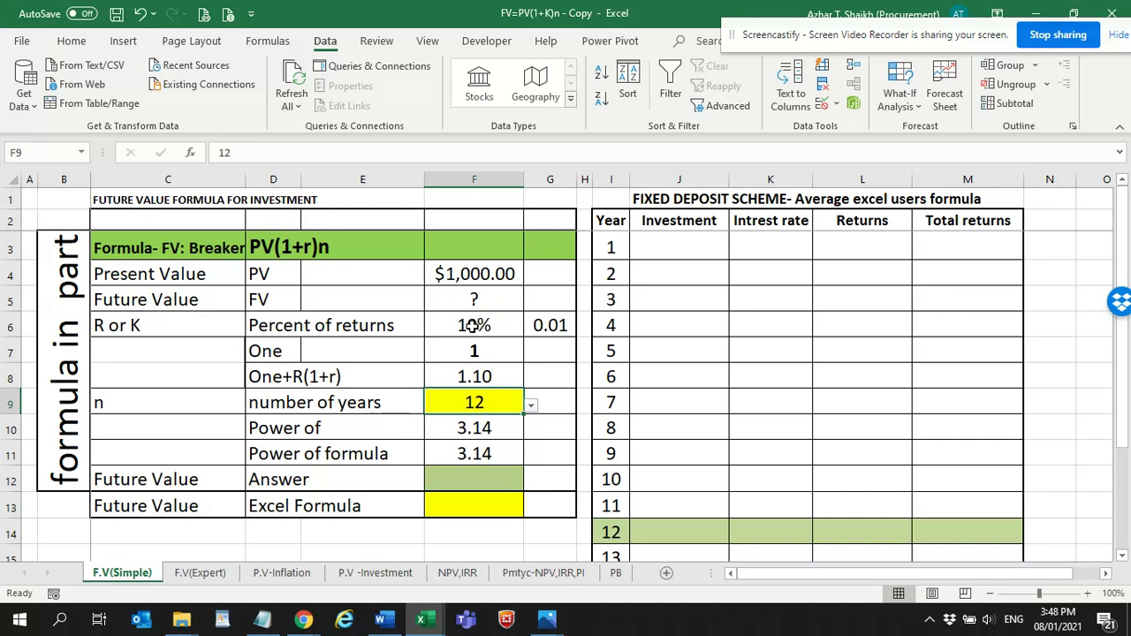
Step: Calculate the future value answer in cell F12 with =F11*F4 and review it against the PV(1+r)n heading
{"action": "left_click", "coordinate": [474, 469]}
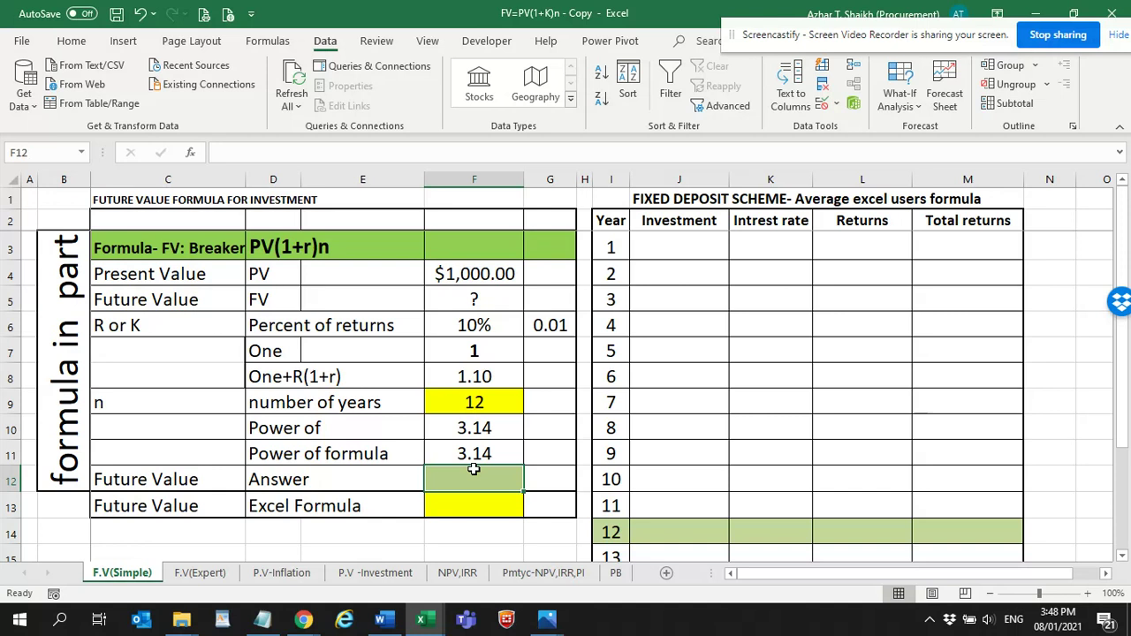
{"action": "type", "text": "="}
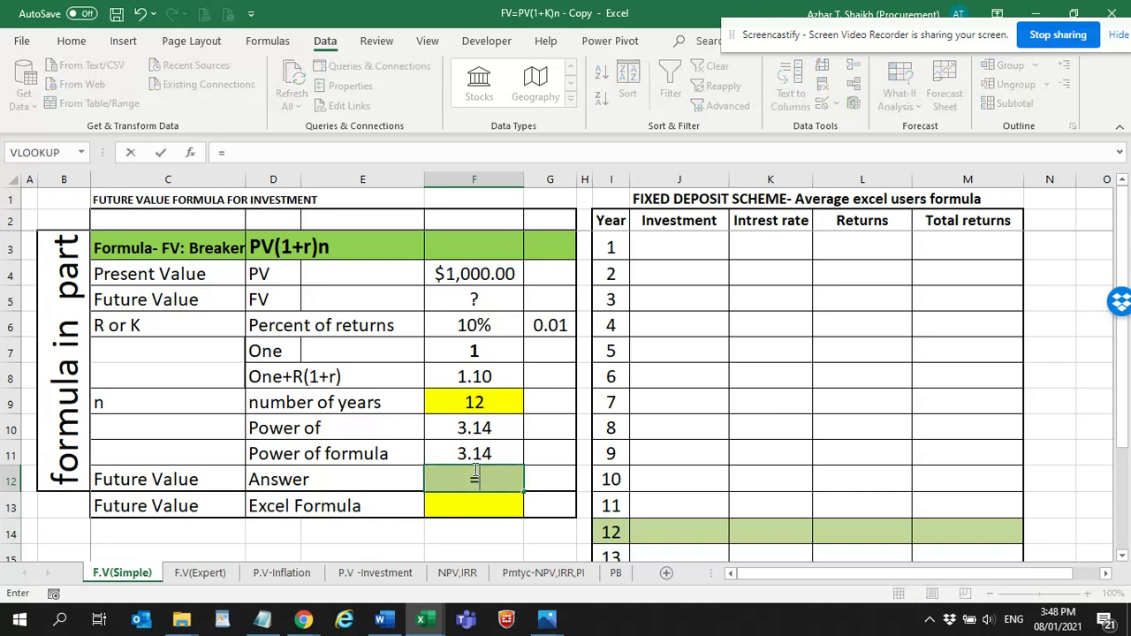
{"action": "left_click", "coordinate": [493, 452]}
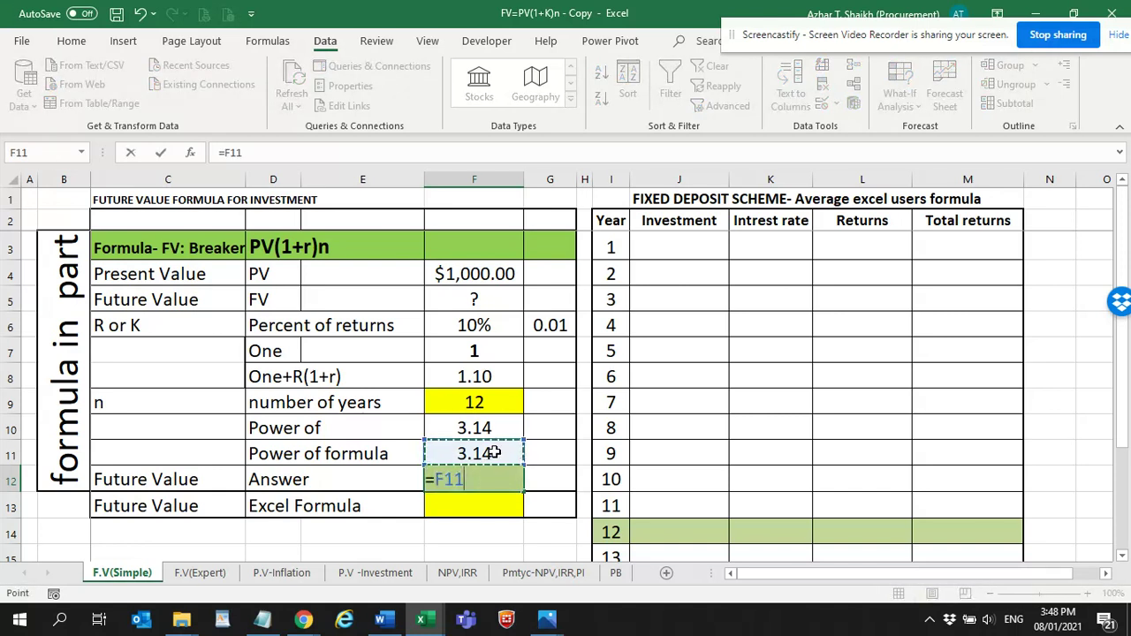
{"action": "type", "text": "*"}
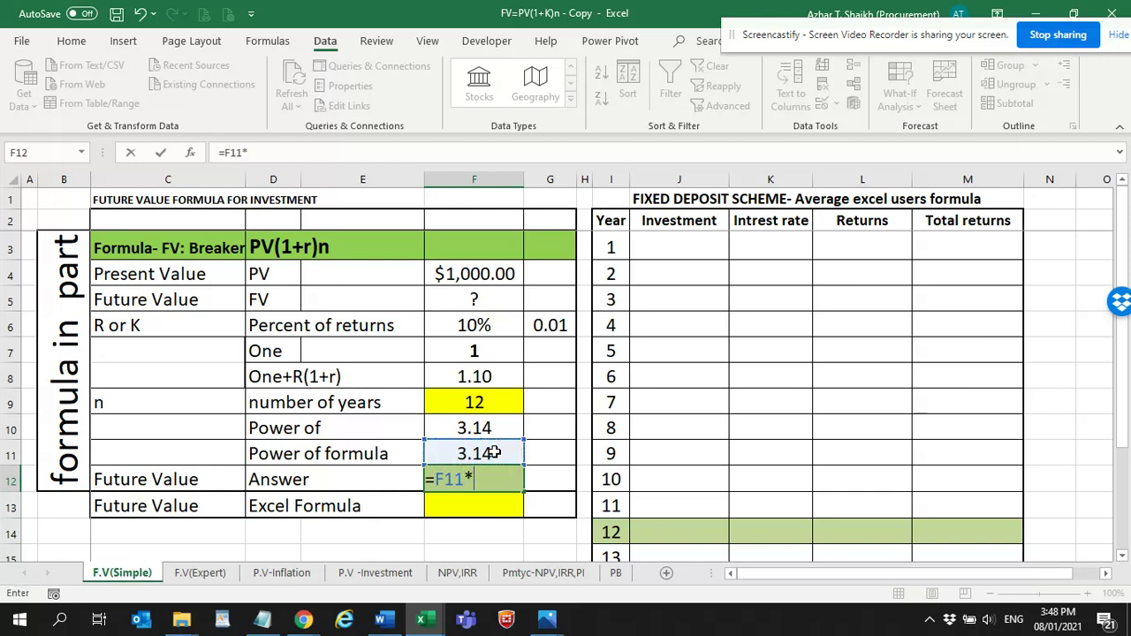
{"action": "left_click", "coordinate": [492, 274]}
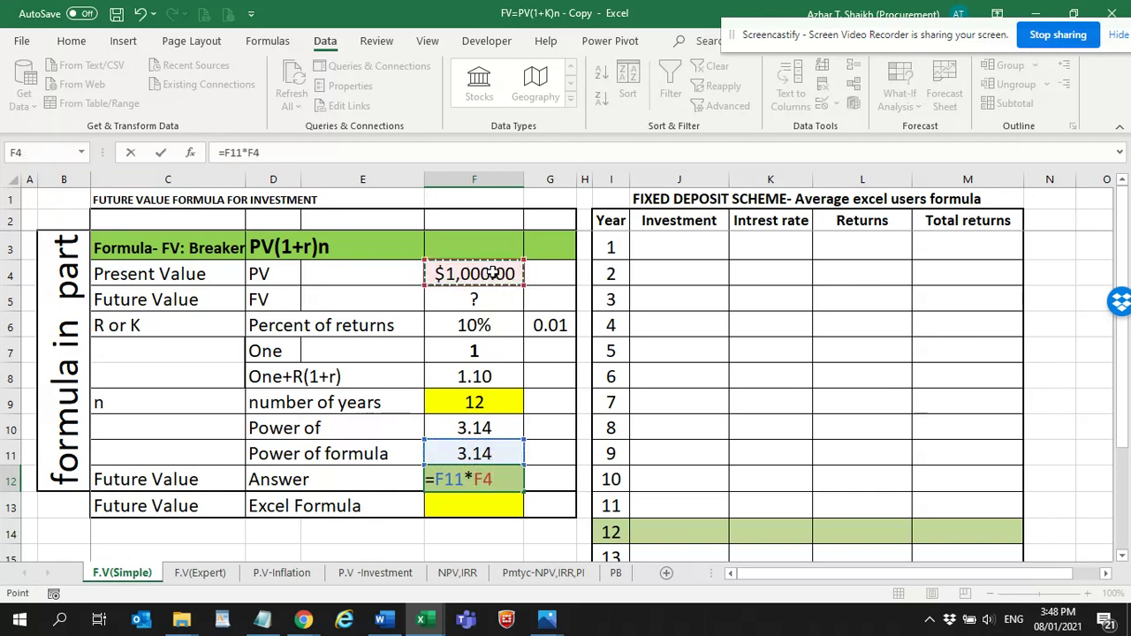
{"action": "key", "text": "Return"}
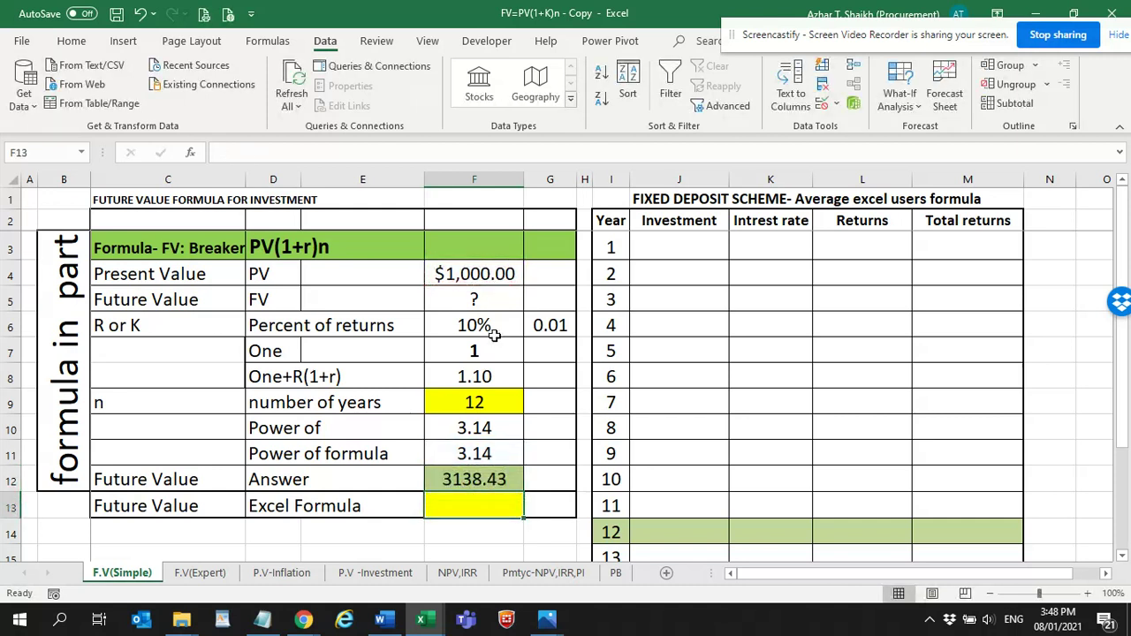
{"action": "left_click", "coordinate": [475, 478]}
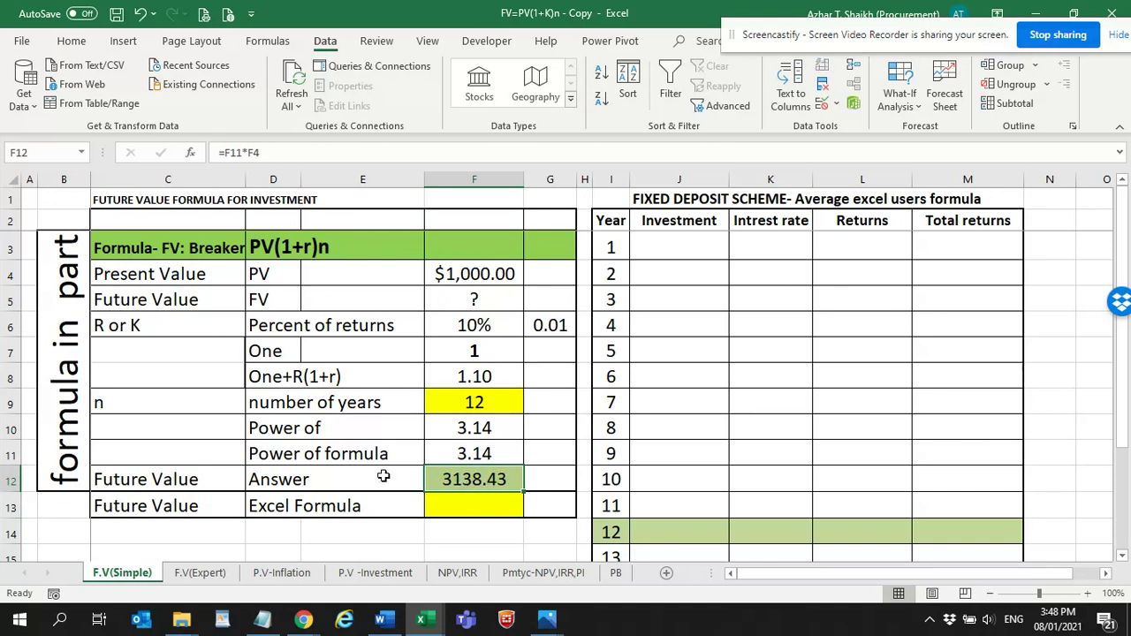
{"action": "left_click", "coordinate": [193, 246]}
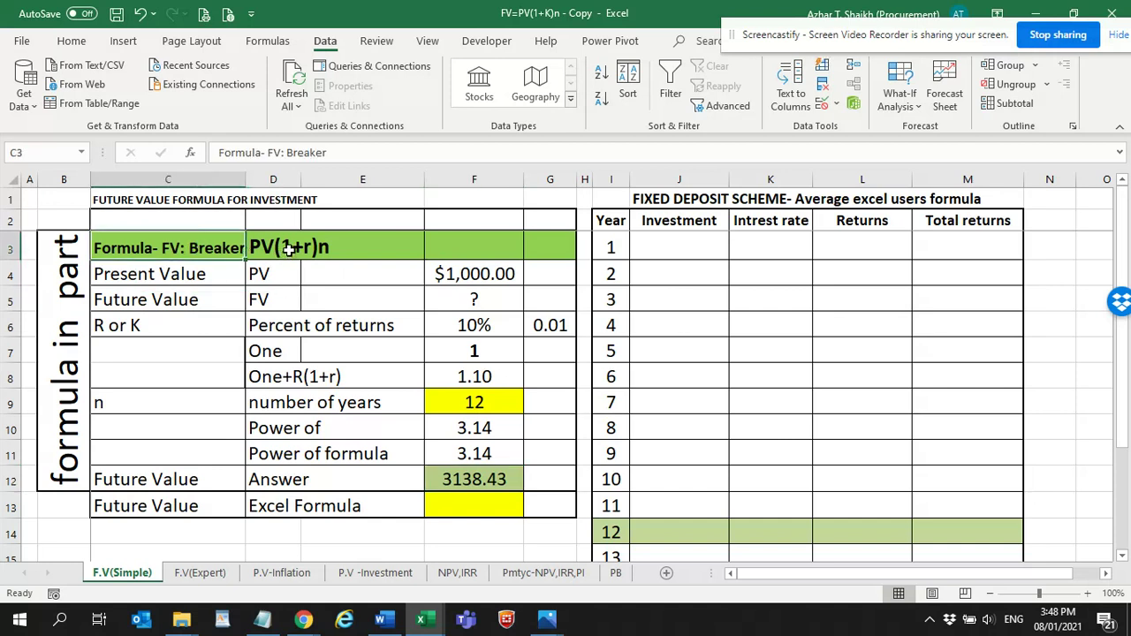
{"action": "left_click", "coordinate": [288, 250]}
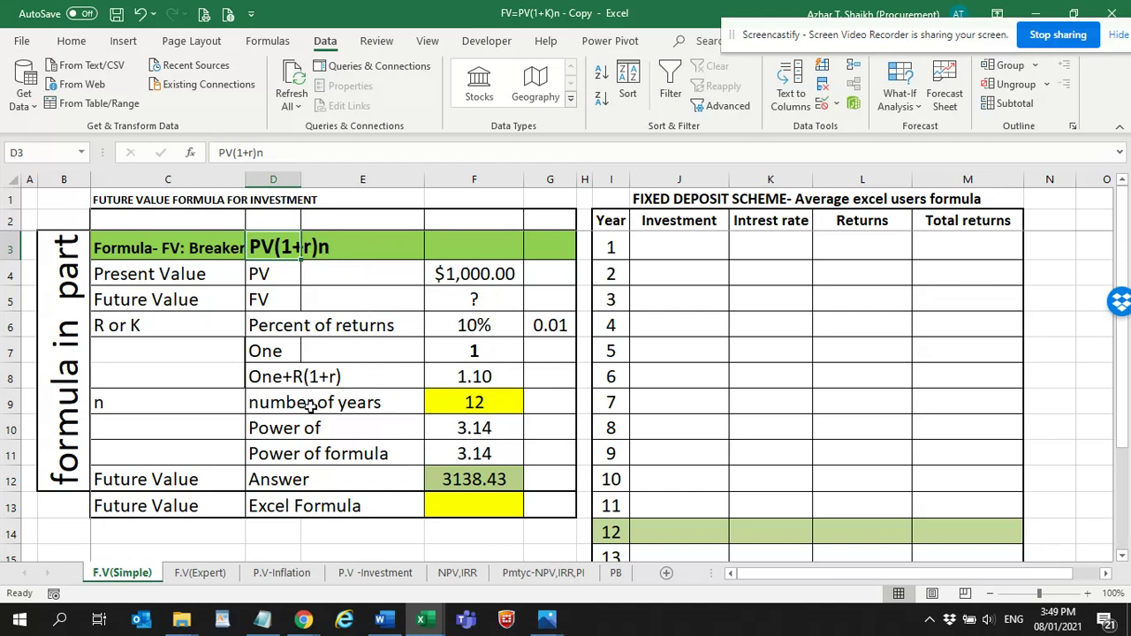
Step: Change the number of years in cell F9 to 10 using its list of years
{"action": "left_click", "coordinate": [477, 403]}
{"action": "left_click", "coordinate": [534, 408]}
{"action": "left_click", "coordinate": [495, 442]}
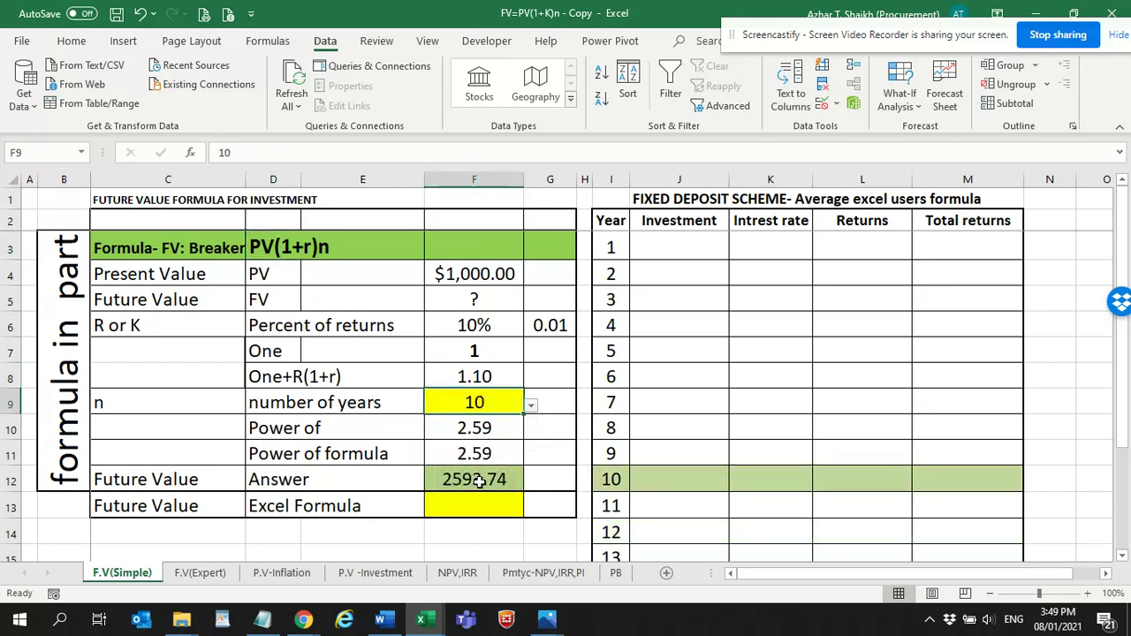
Step: Calculate the future value in cell F13 with the Excel function =FV(F6,F9,,-F4), leaving the payment argument empty
{"action": "left_click", "coordinate": [459, 504]}
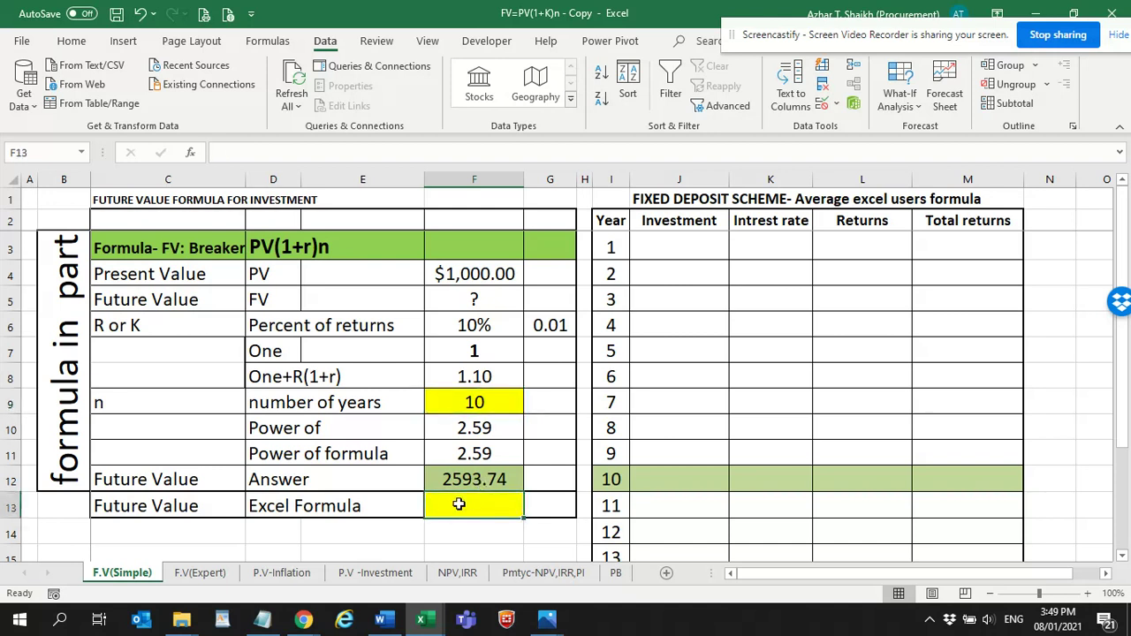
{"action": "type", "text": "="}
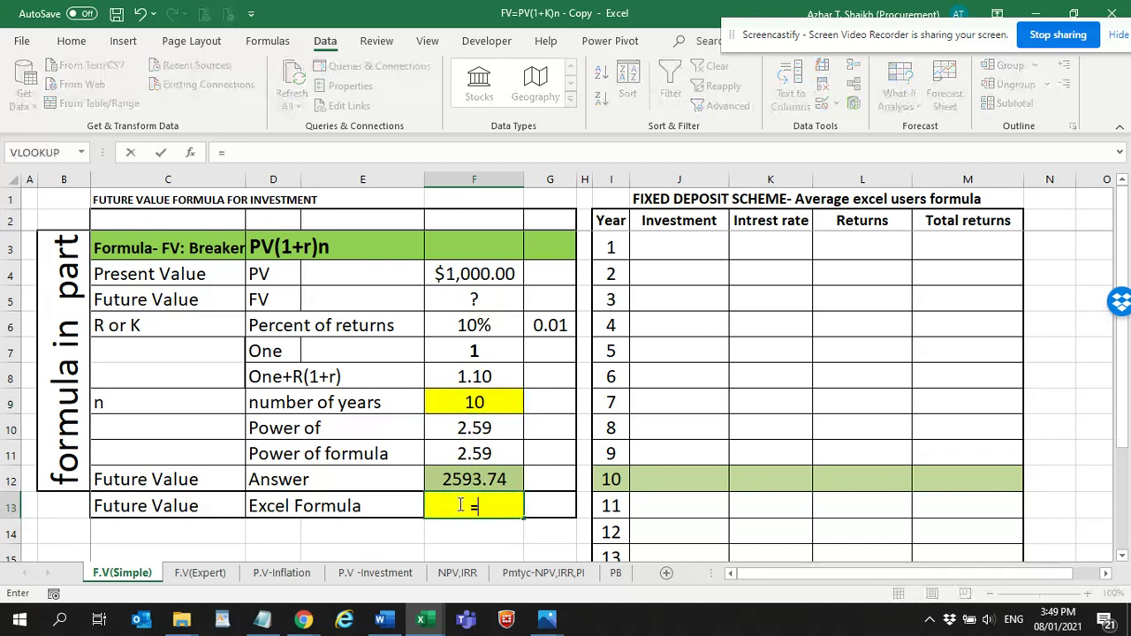
{"action": "type", "text": "fv"}
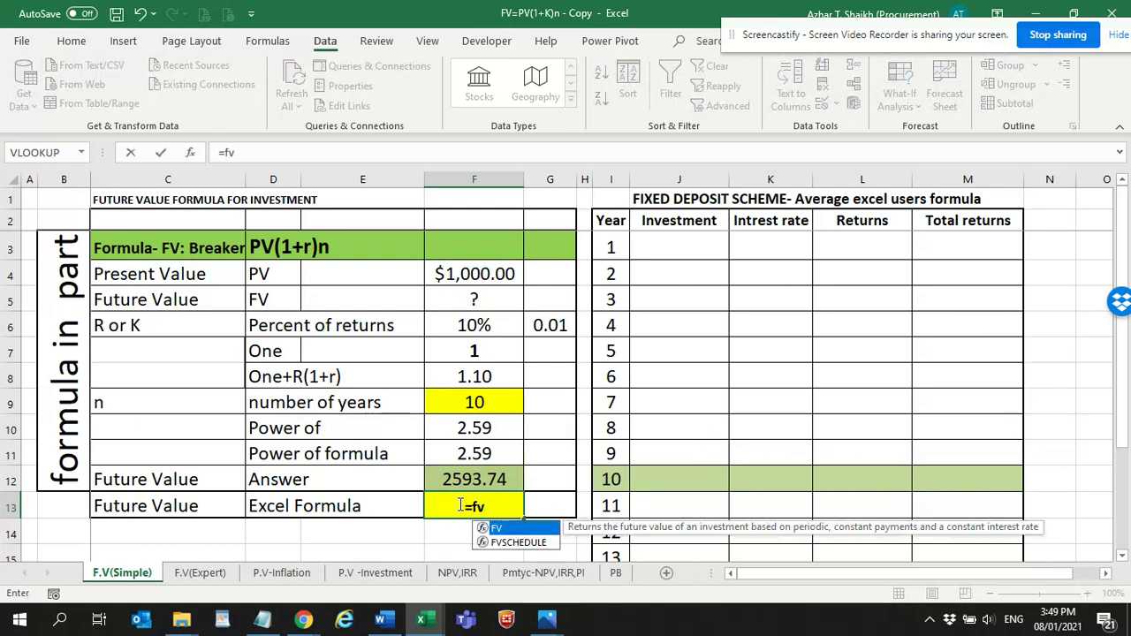
{"action": "type", "text": "("}
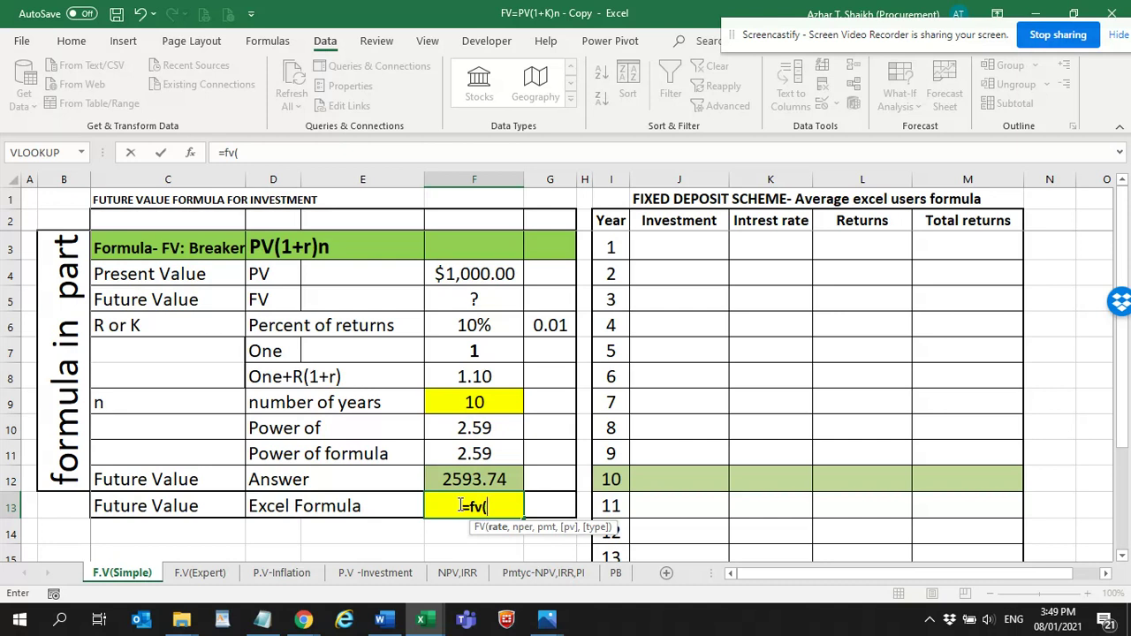
{"action": "left_click", "coordinate": [492, 325]}
{"action": "type", "text": ","}
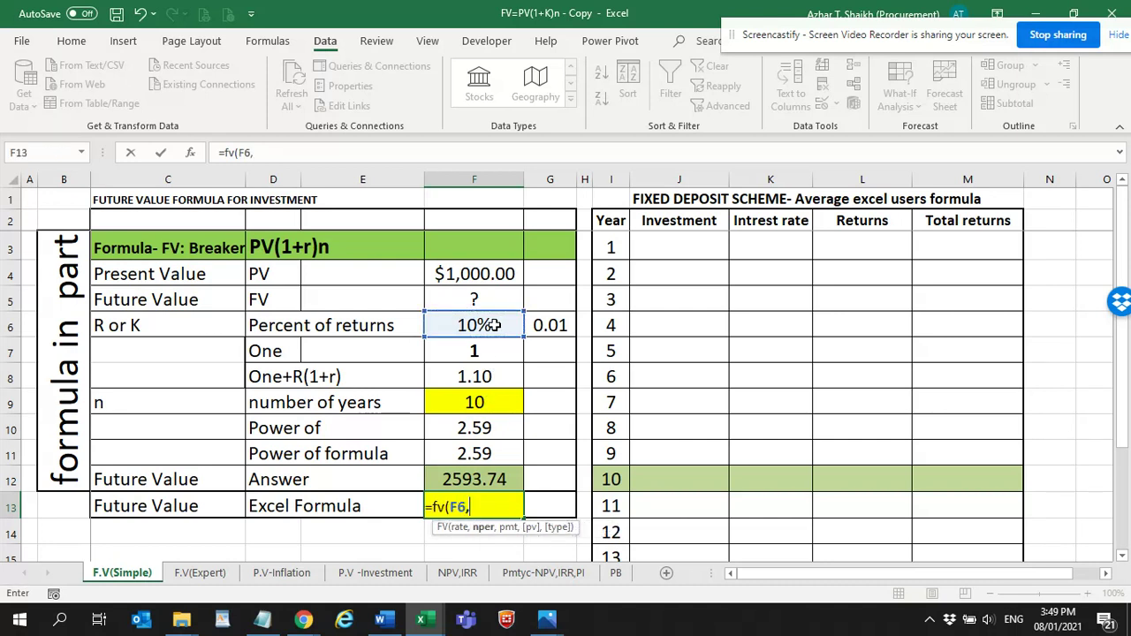
{"action": "left_click", "coordinate": [486, 403]}
{"action": "type", "text": ","}
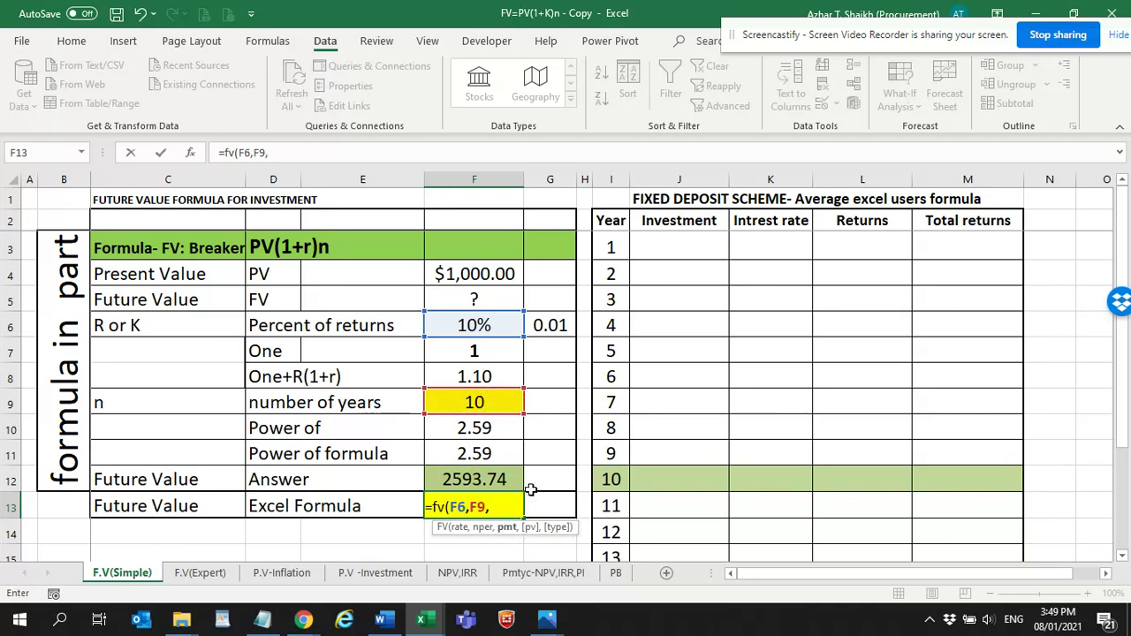
{"action": "type", "text": ",-"}
{"action": "left_click", "coordinate": [477, 277]}
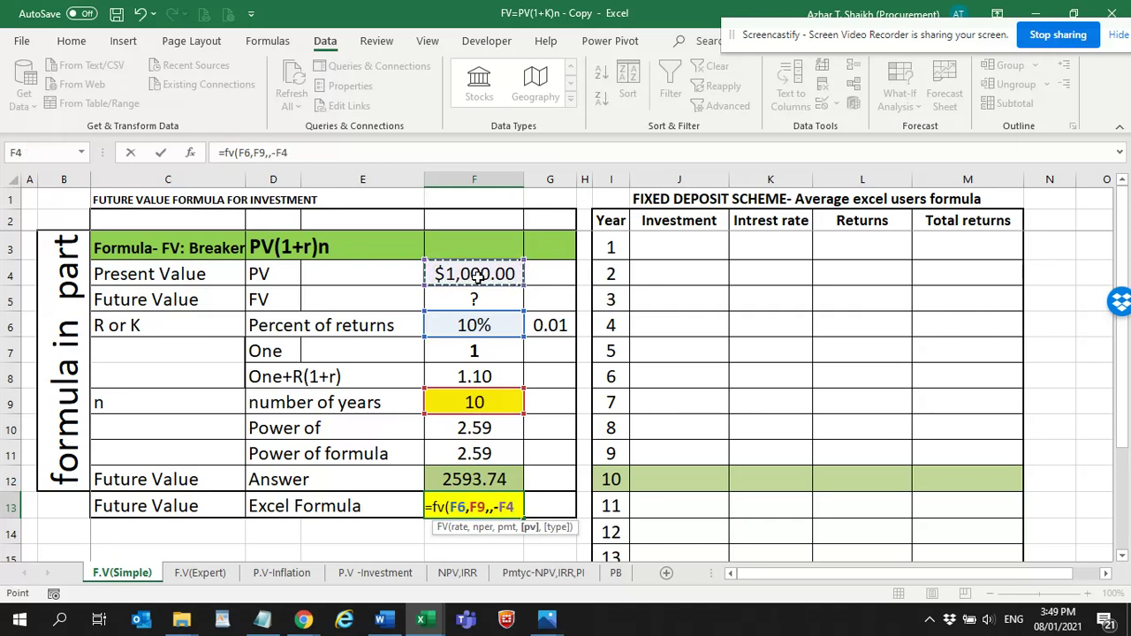
{"action": "type", "text": ")"}
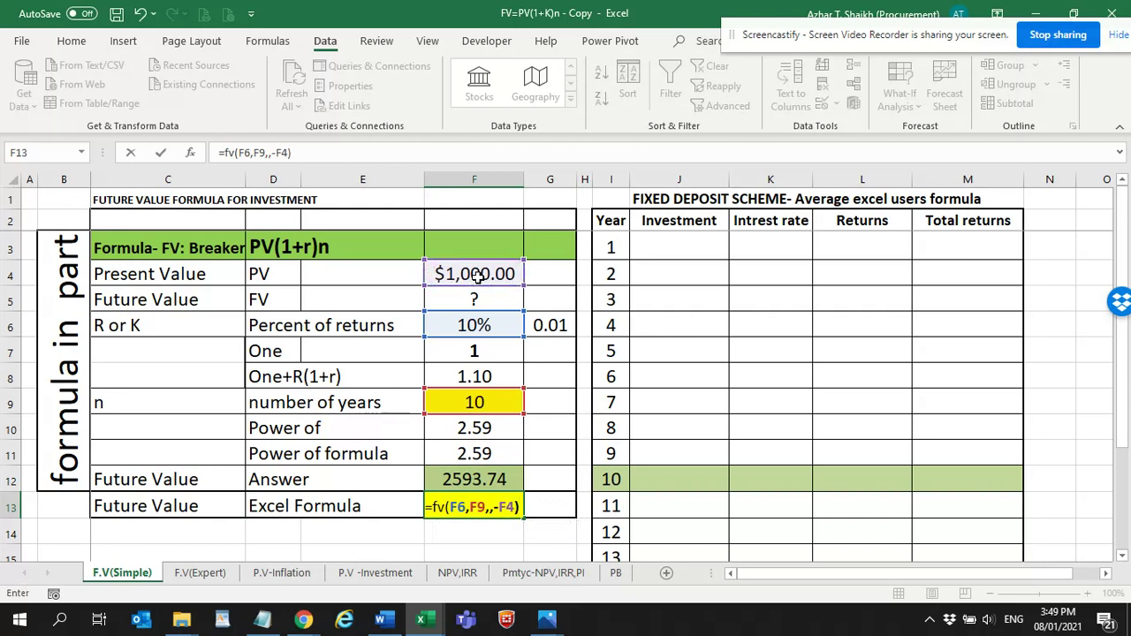
{"action": "key", "text": "Return"}
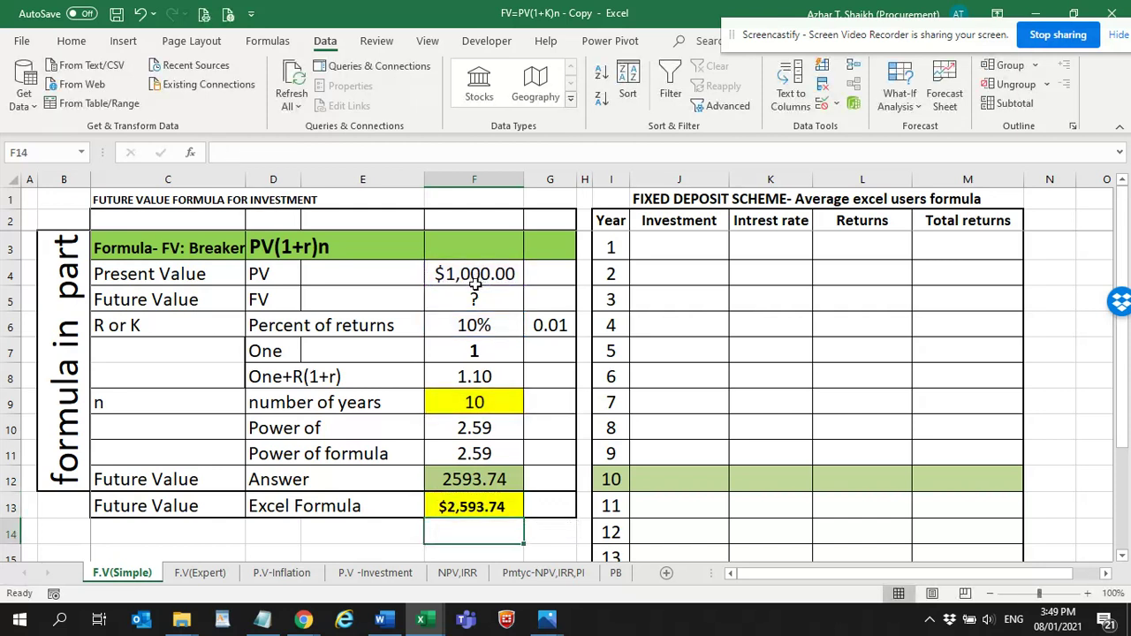
{"action": "left_click", "coordinate": [477, 500]}
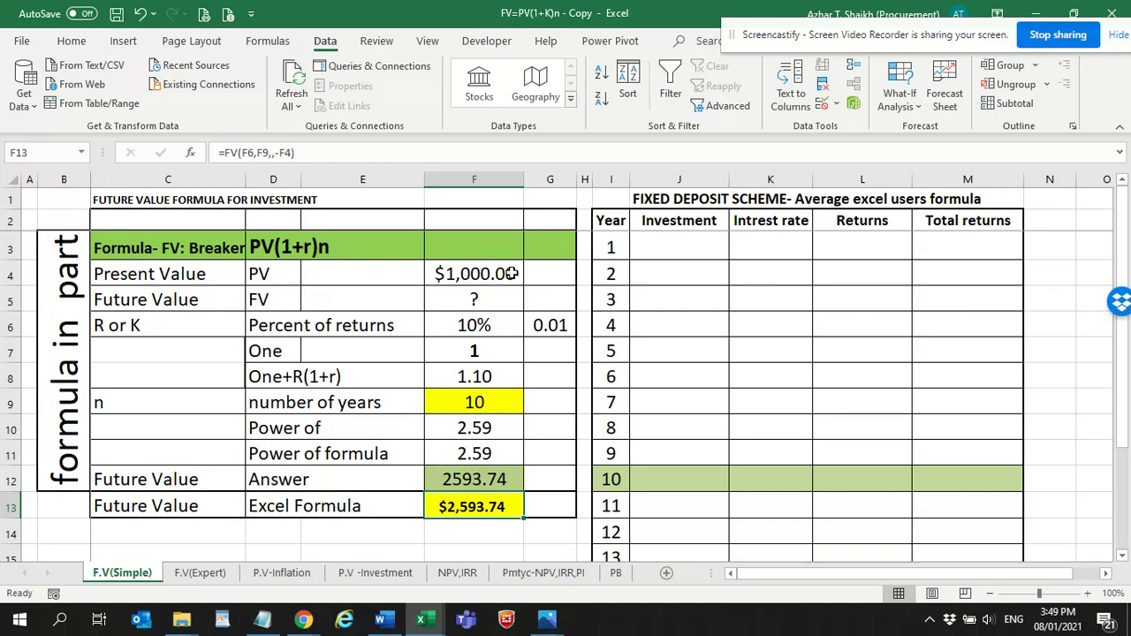
Step: Fill year 1 of the fixed deposit table with investment =F4 in J3 and interest rate 10% in K3
{"action": "left_click", "coordinate": [669, 202]}
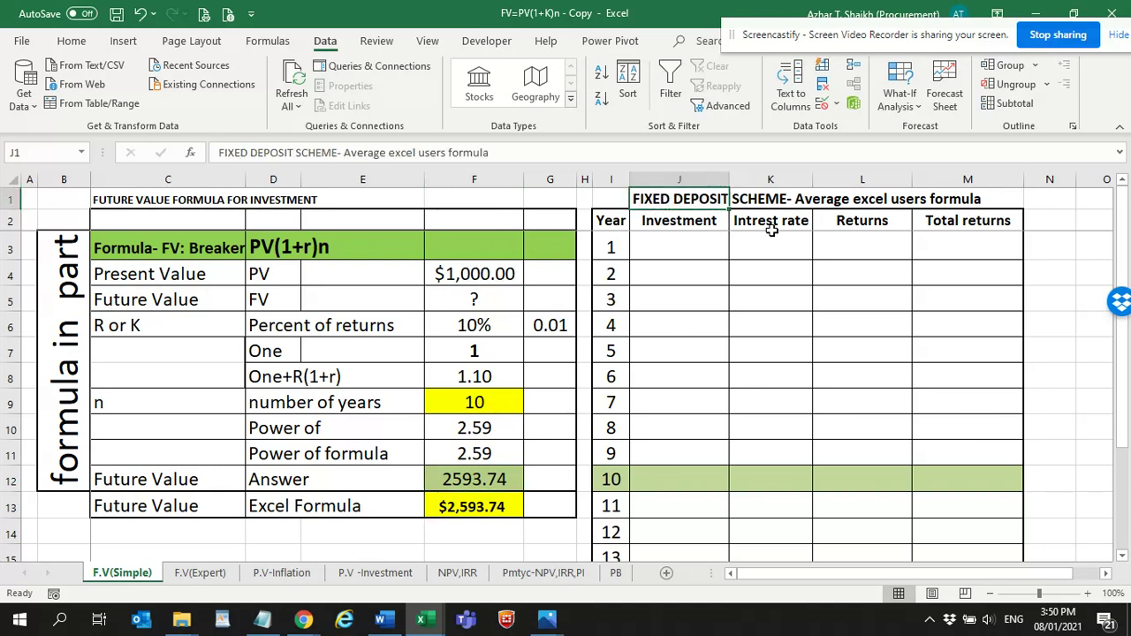
{"action": "left_click", "coordinate": [658, 254]}
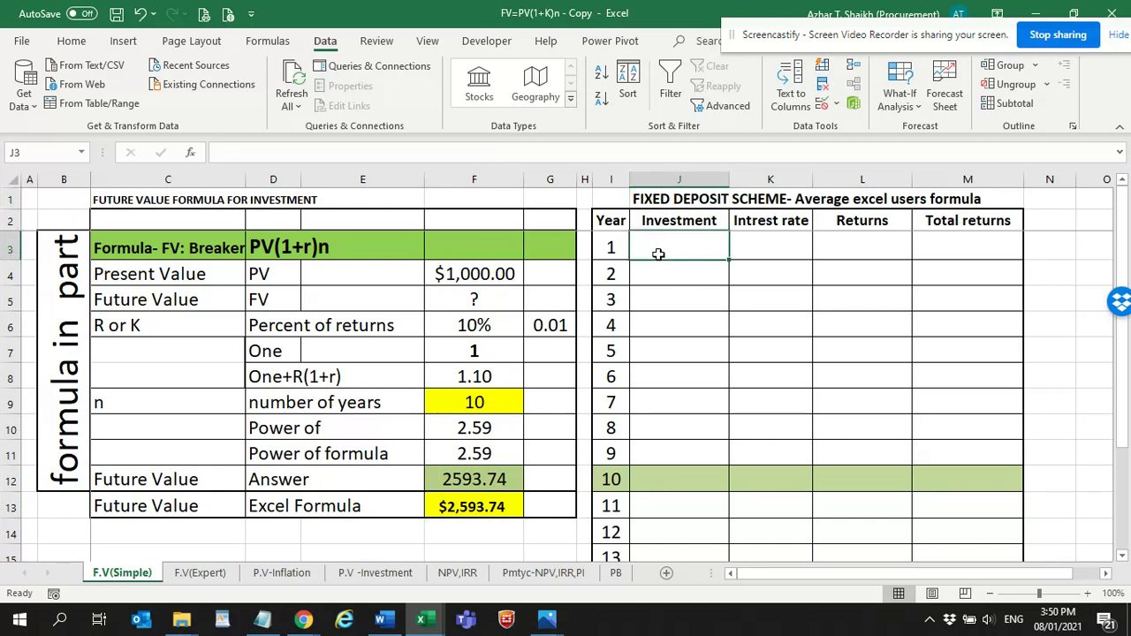
{"action": "type", "text": "="}
{"action": "left_click", "coordinate": [504, 274]}
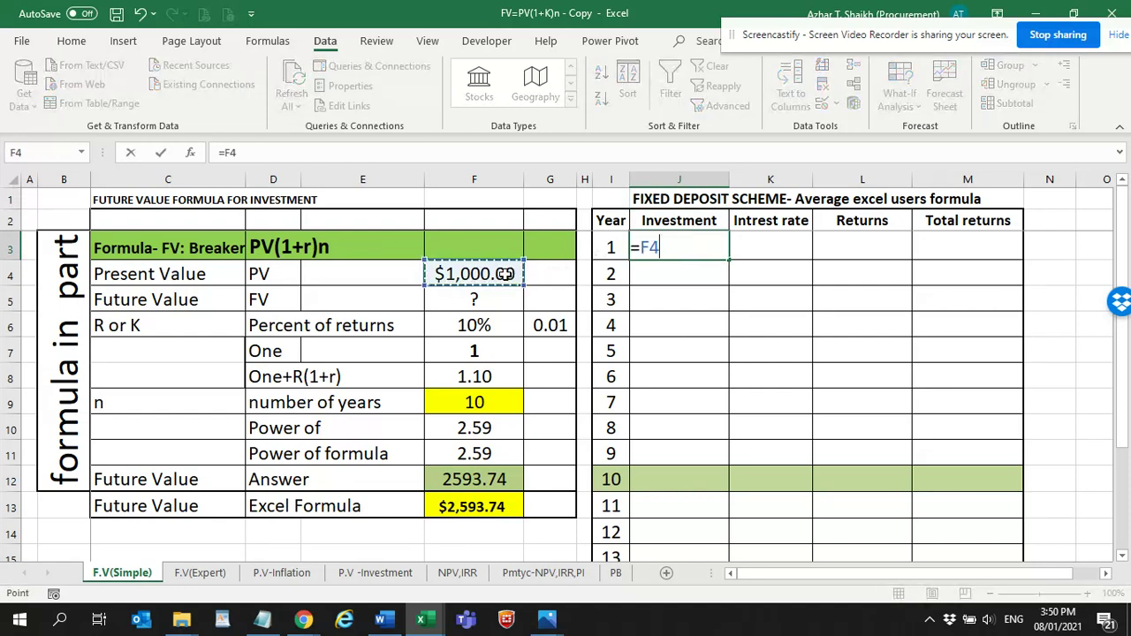
{"action": "key", "text": "Return"}
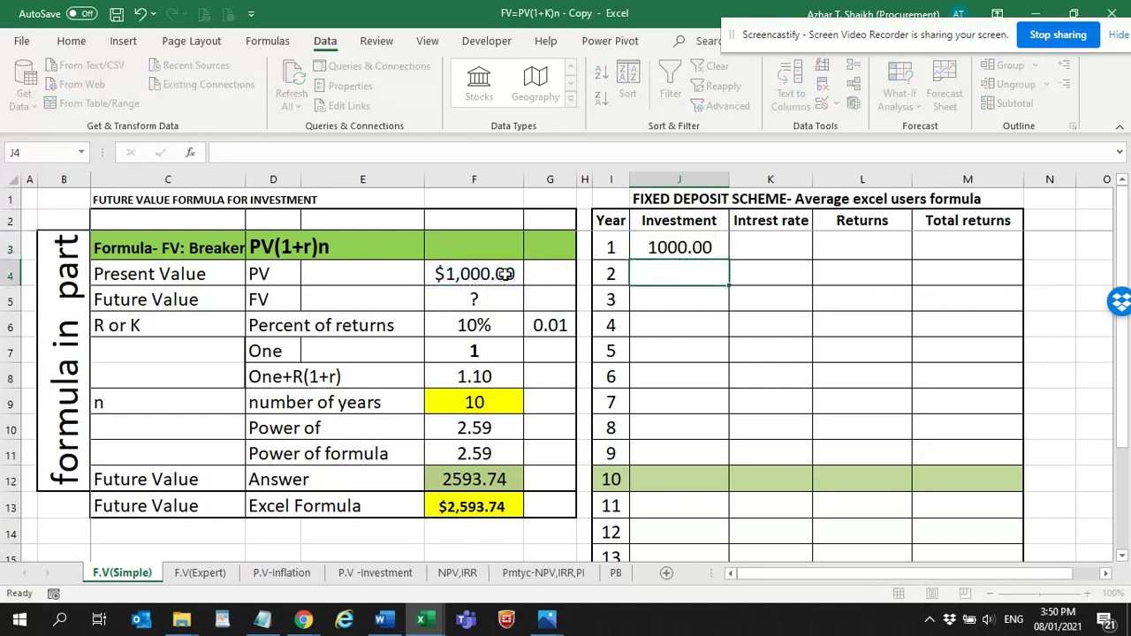
{"action": "left_click", "coordinate": [788, 240]}
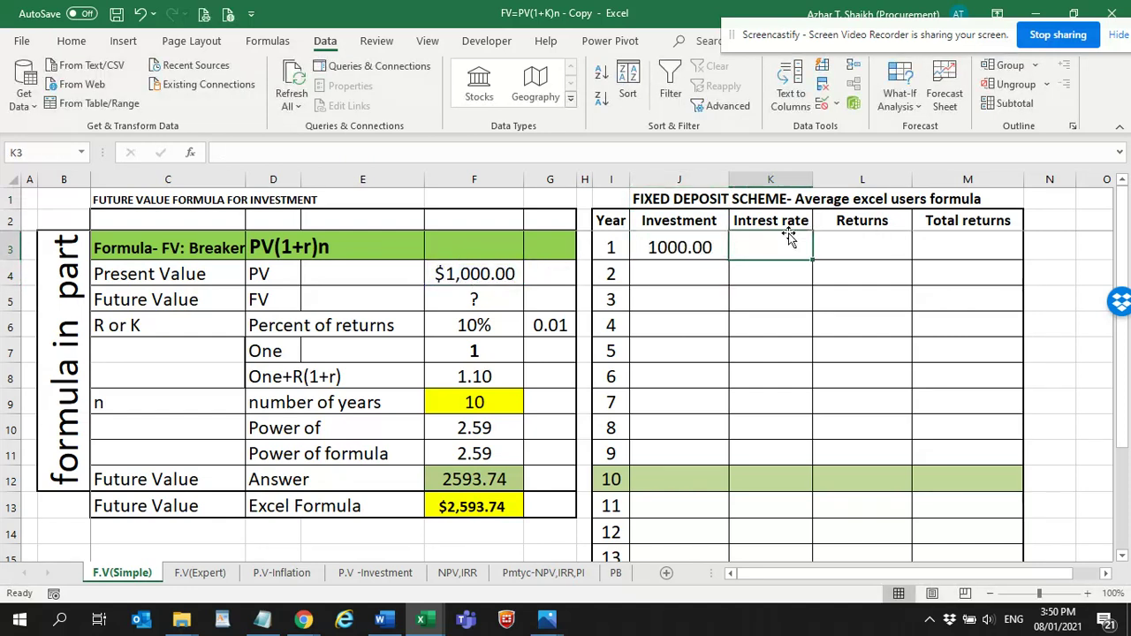
{"action": "type", "text": "10%"}
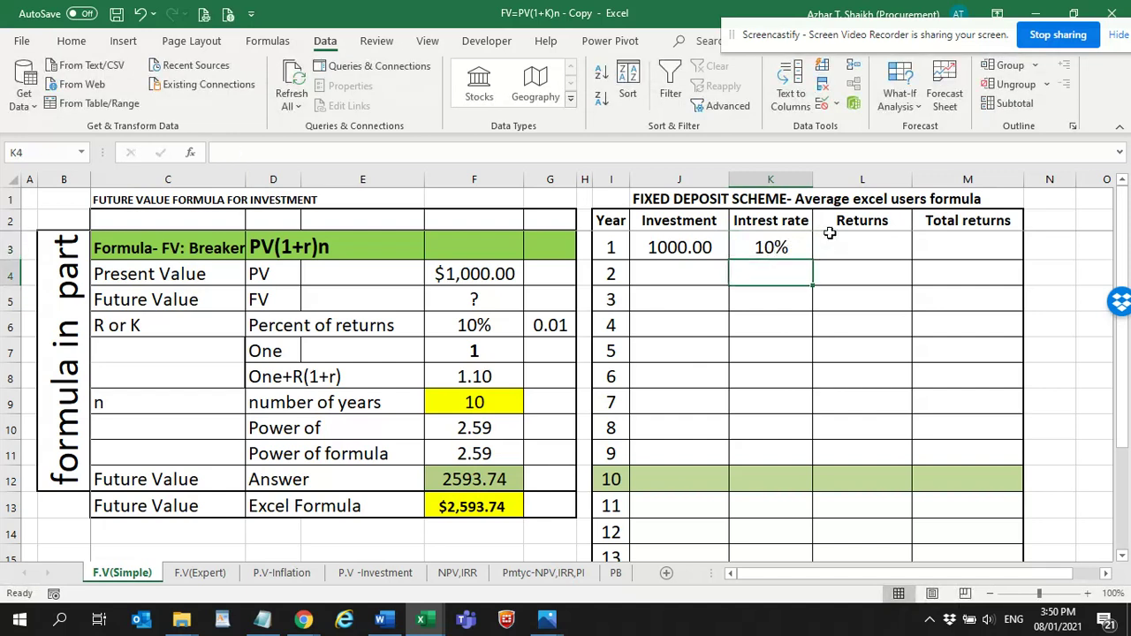
Step: Calculate the year 1 returns in cell L3 with =J3*K3 and review the cells it uses
{"action": "left_click", "coordinate": [846, 242]}
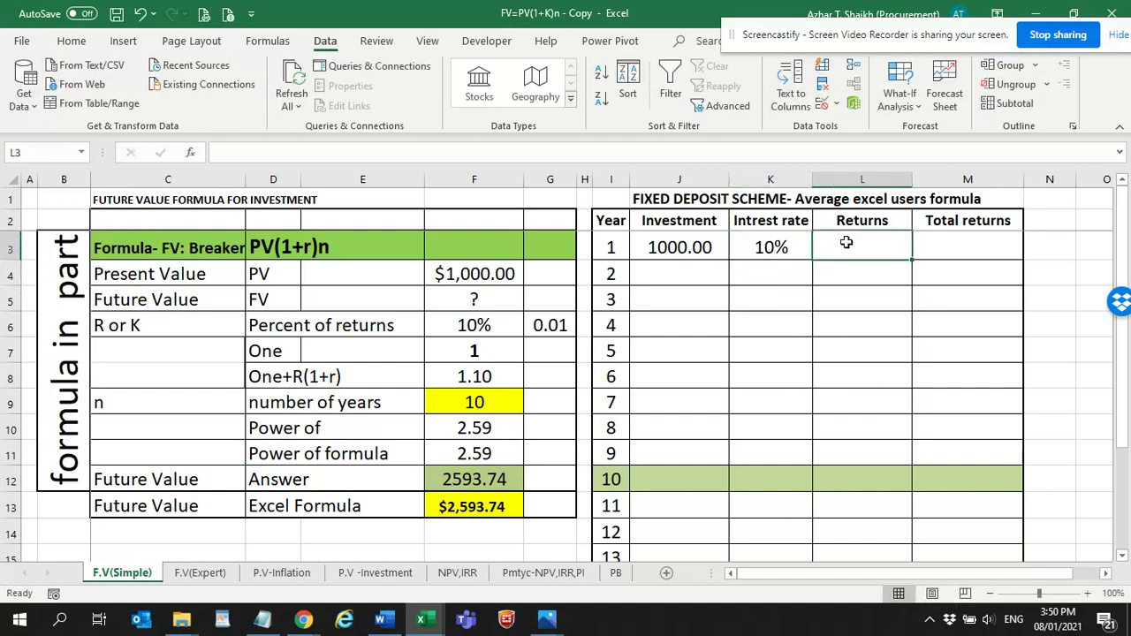
{"action": "type", "text": "="}
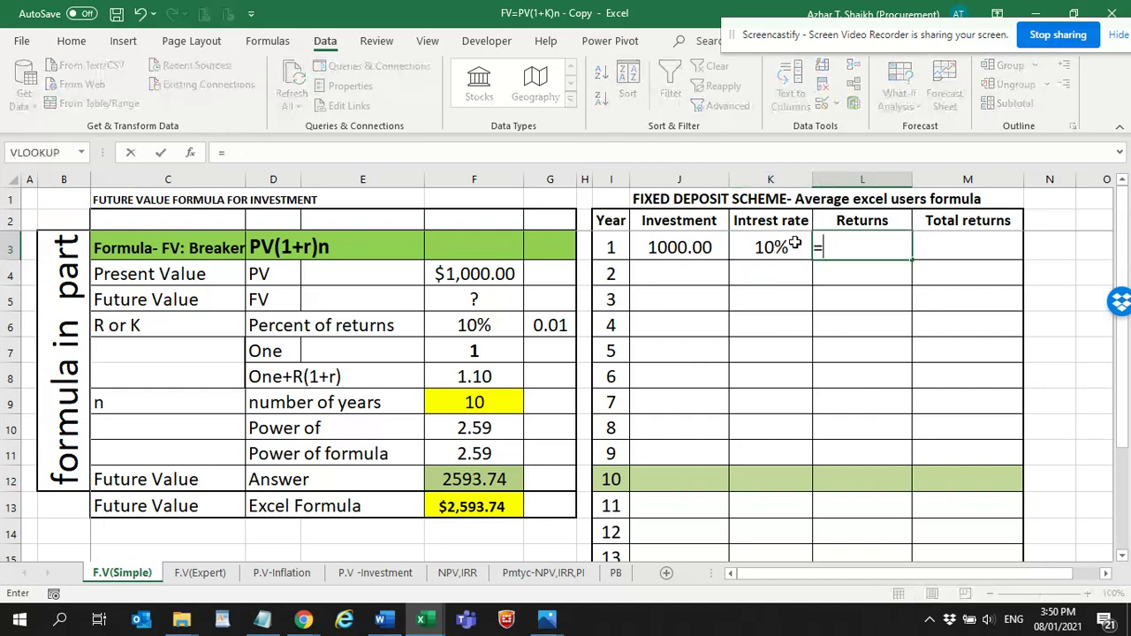
{"action": "left_click", "coordinate": [669, 244]}
{"action": "type", "text": "*"}
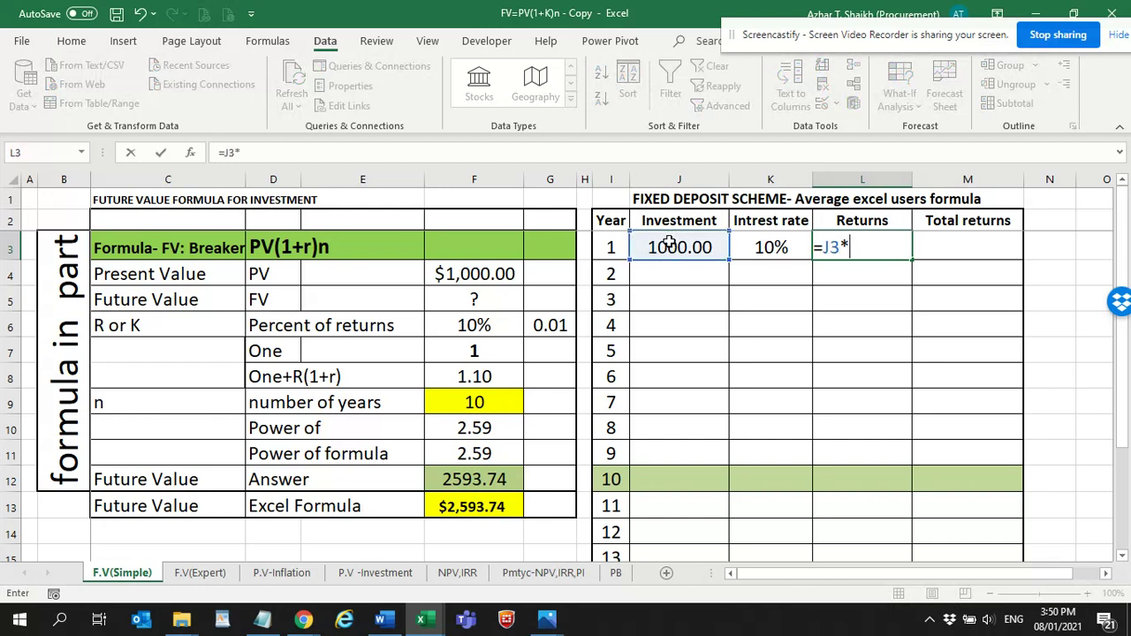
{"action": "left_click", "coordinate": [752, 242]}
{"action": "key", "text": "Return"}
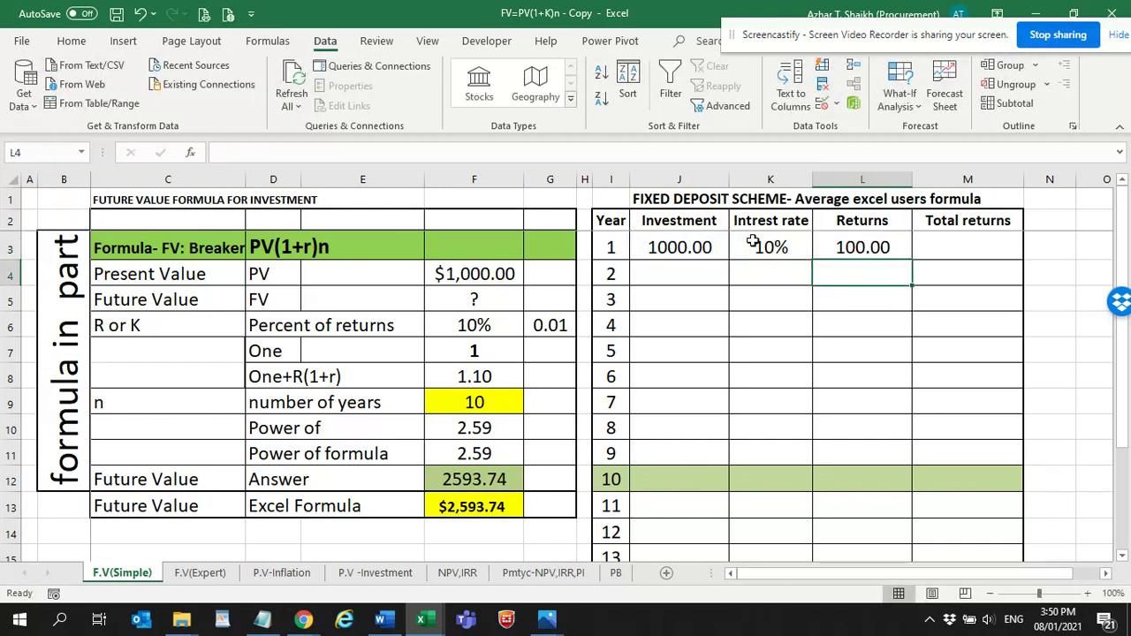
{"action": "left_click", "coordinate": [697, 237]}
{"action": "left_click", "coordinate": [776, 251]}
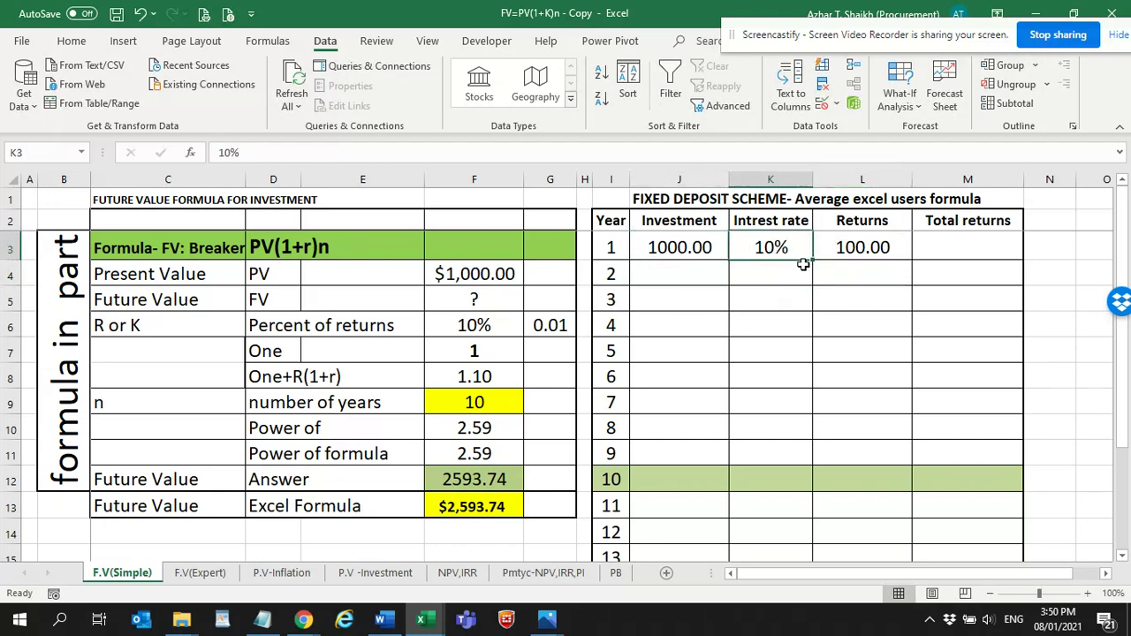
{"action": "left_click", "coordinate": [879, 251]}
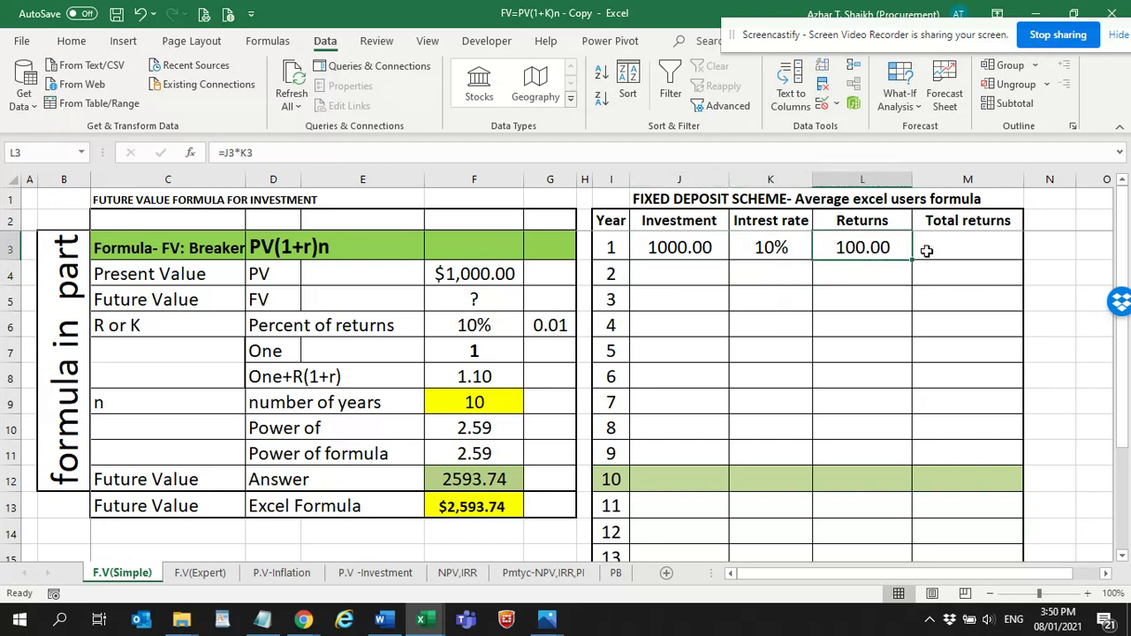
Step: Calculate the year 1 total returns in cell M3 with =J3+L3
{"action": "left_click", "coordinate": [942, 250]}
{"action": "type", "text": "="}
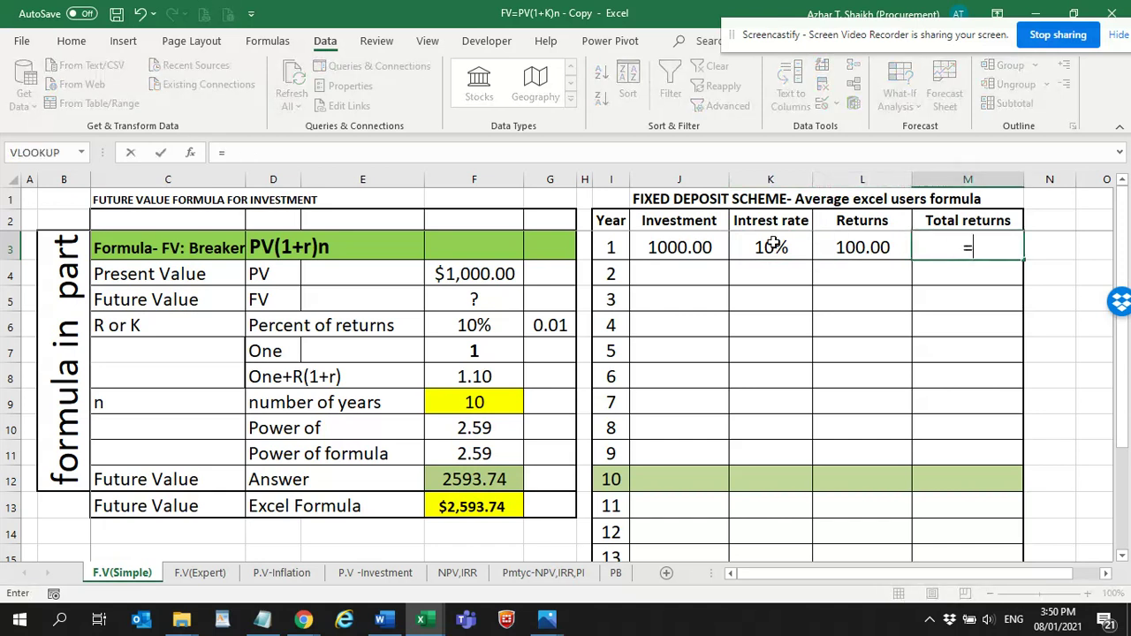
{"action": "left_click", "coordinate": [697, 248]}
{"action": "type", "text": "+"}
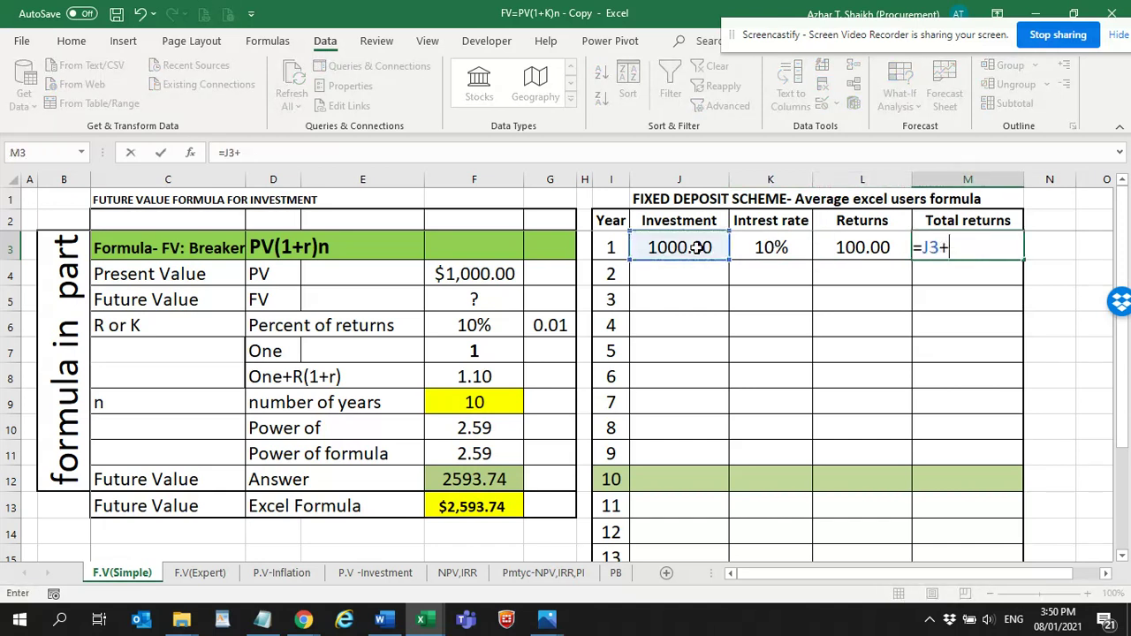
{"action": "left_click", "coordinate": [873, 247]}
{"action": "key", "text": "Return"}
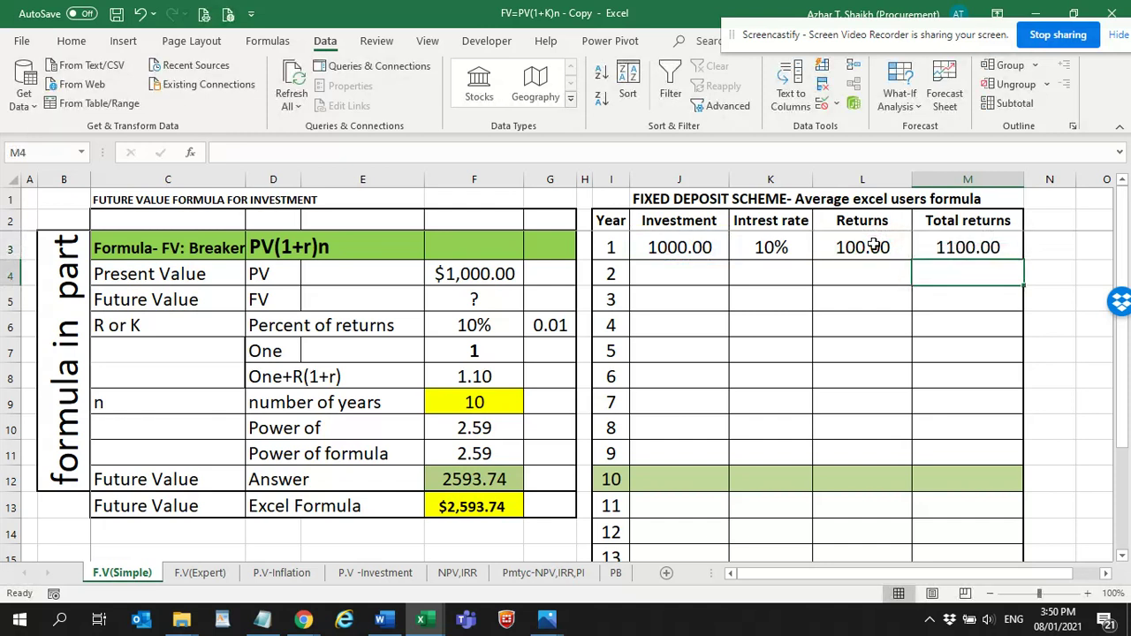
Step: Carry the year 1 total returns into the year 2 investment by entering =M3 in cell J4
{"action": "left_click", "coordinate": [969, 246]}
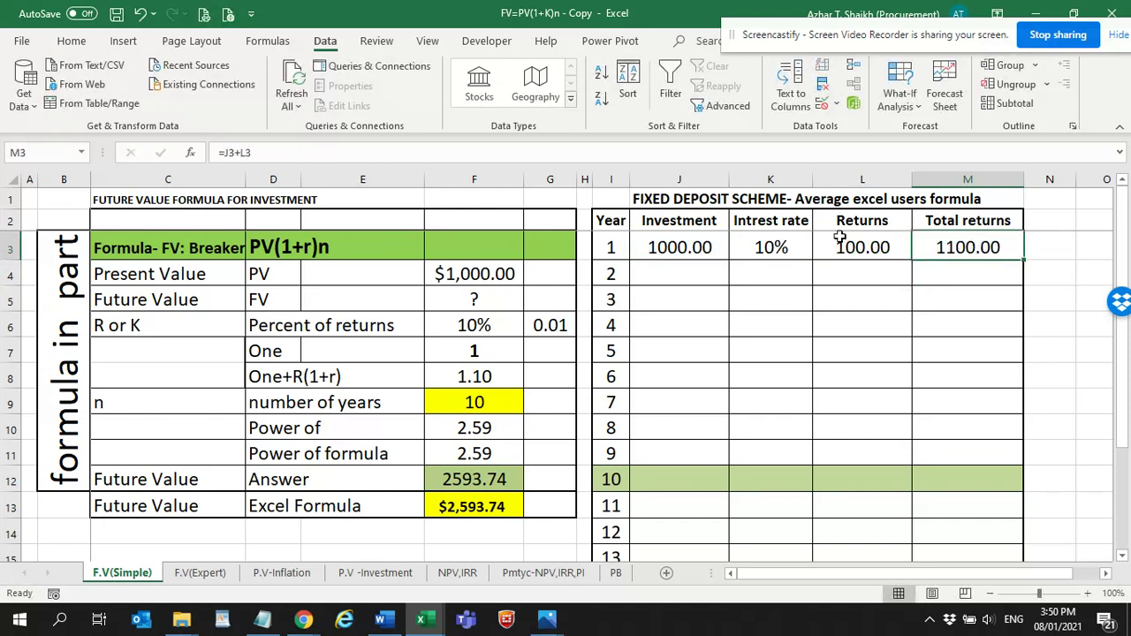
{"action": "left_click", "coordinate": [661, 276]}
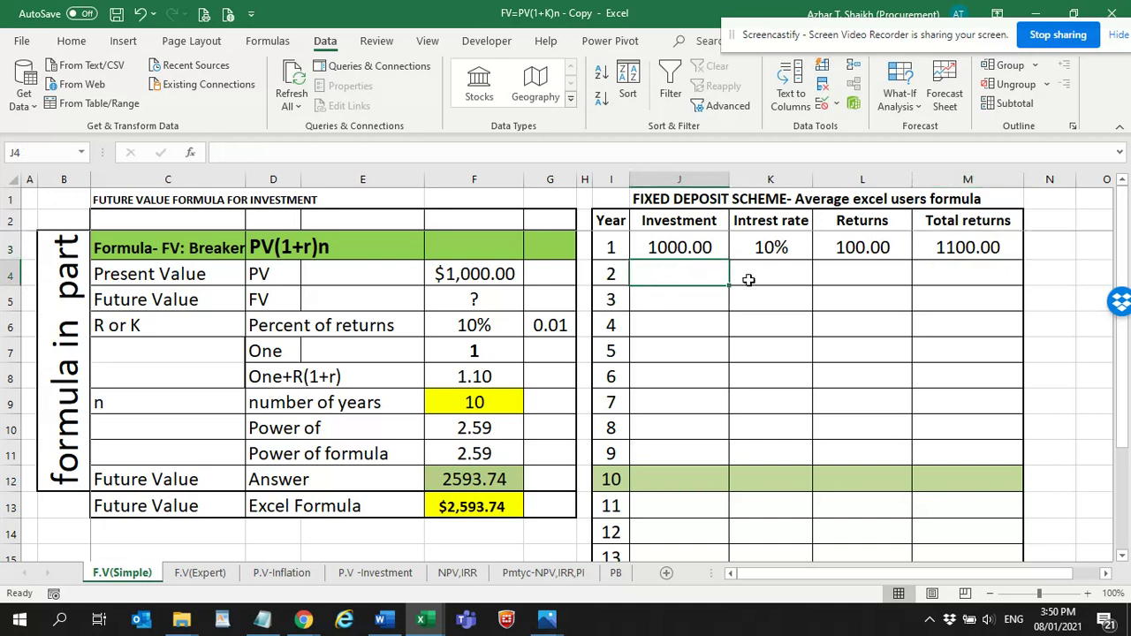
{"action": "left_click", "coordinate": [960, 249]}
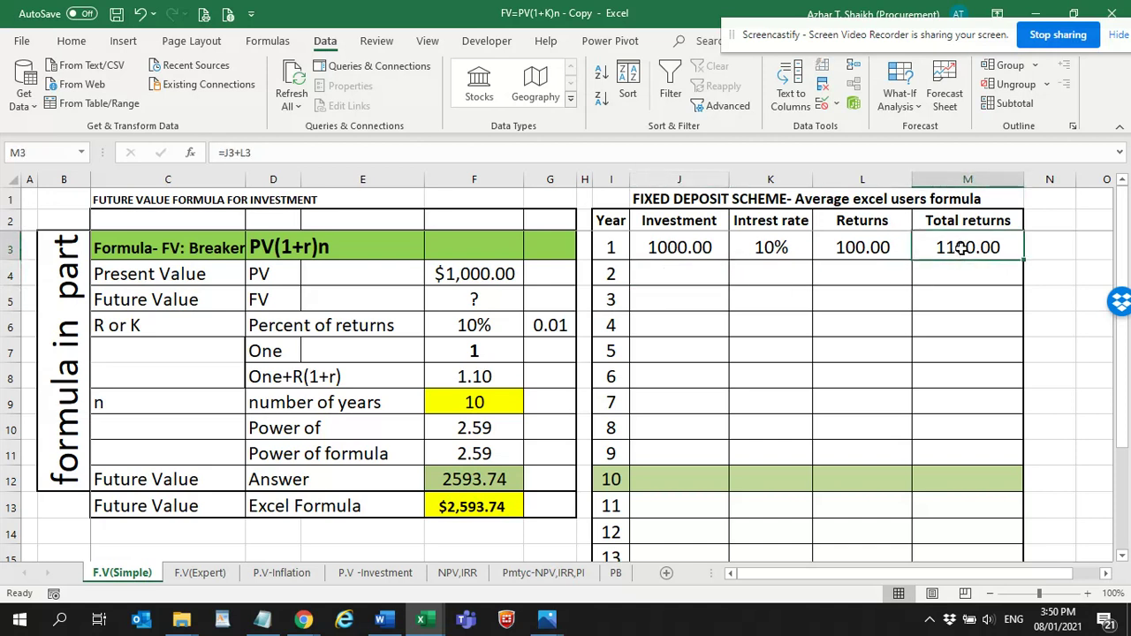
{"action": "left_click", "coordinate": [683, 275]}
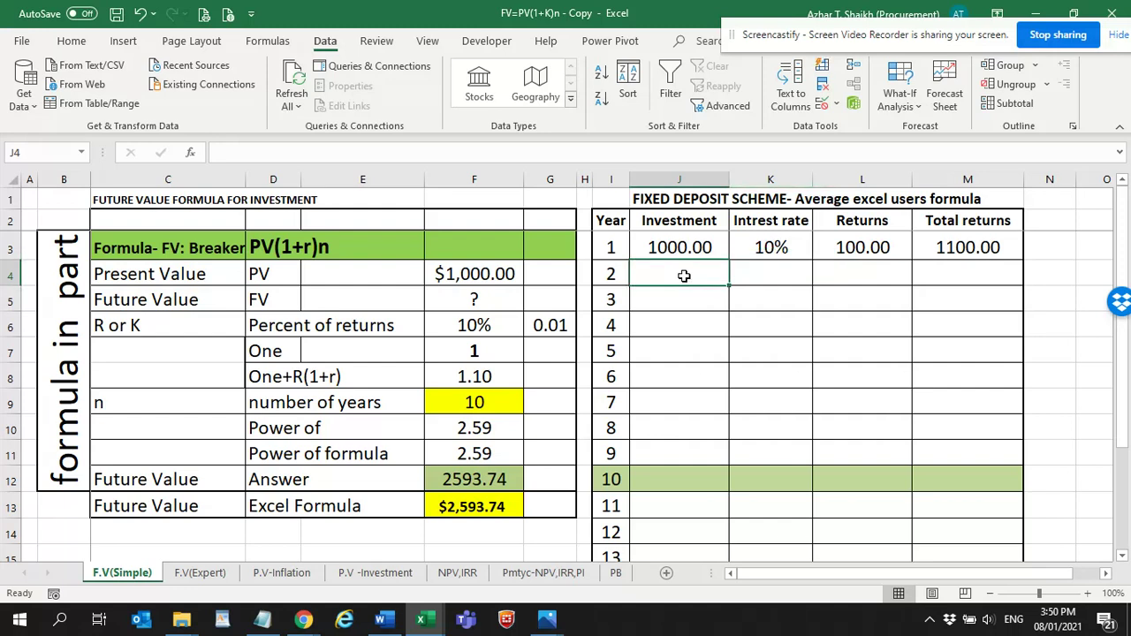
{"action": "type", "text": "="}
{"action": "left_click", "coordinate": [967, 249]}
{"action": "key", "text": "Return"}
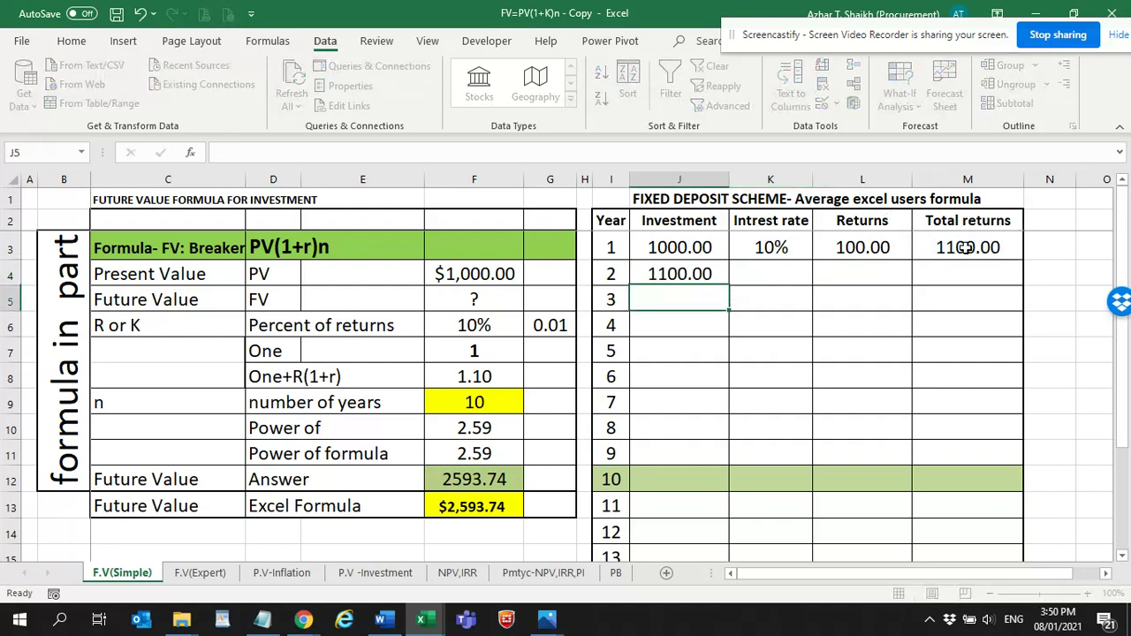
Step: Fill the 10% interest rate from K3 and the returns formula from L3 down through year 15
{"action": "left_click", "coordinate": [801, 248]}
{"action": "left_click_drag", "start_coordinate": [800, 248], "coordinate": [857, 249]}
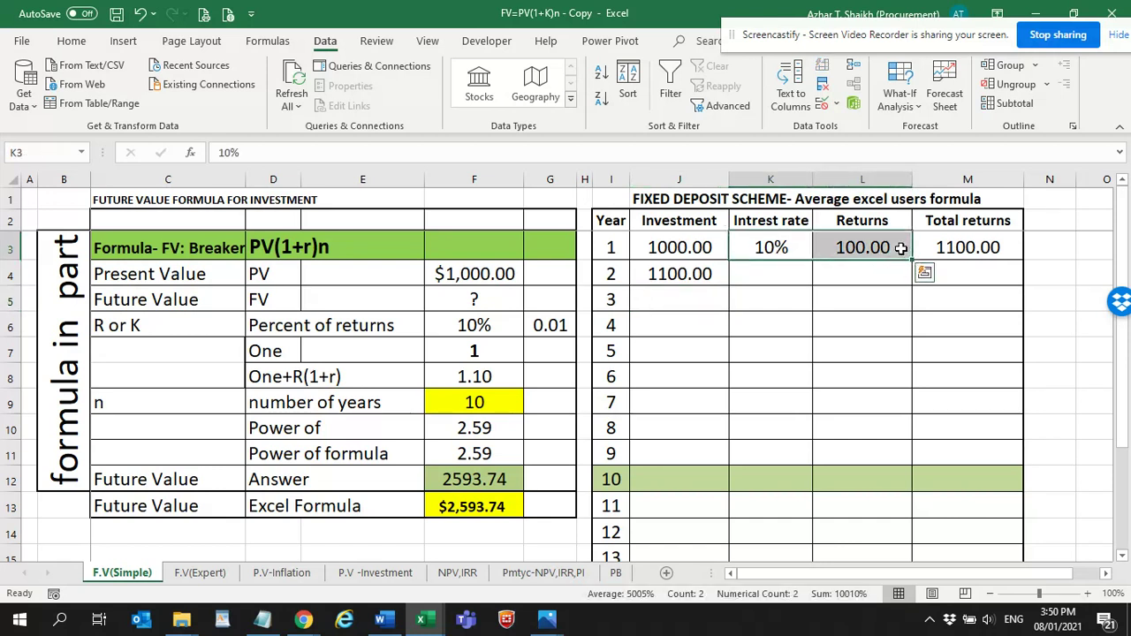
{"action": "left_click", "coordinate": [903, 254]}
{"action": "left_click", "coordinate": [781, 247]}
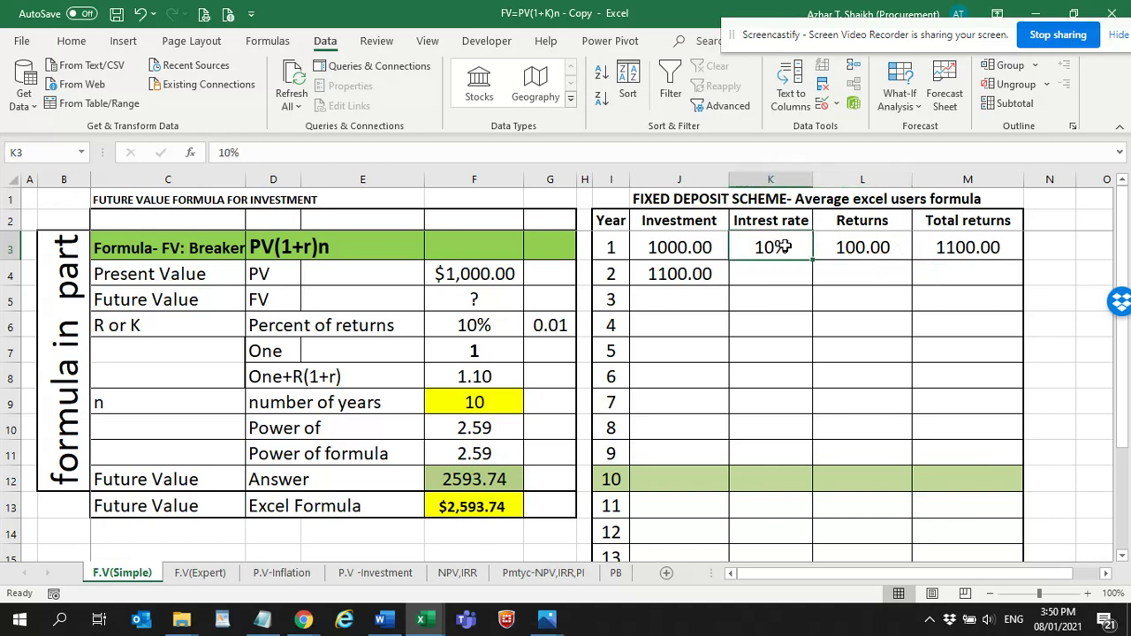
{"action": "double_click", "coordinate": [815, 261]}
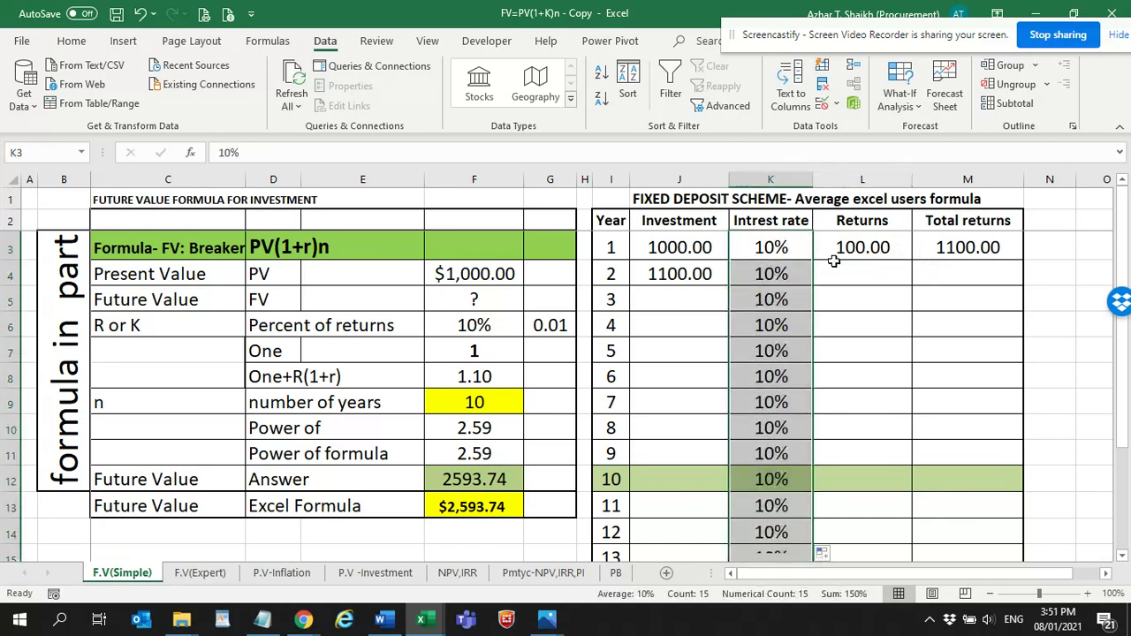
{"action": "left_click", "coordinate": [903, 256]}
{"action": "double_click", "coordinate": [905, 261]}
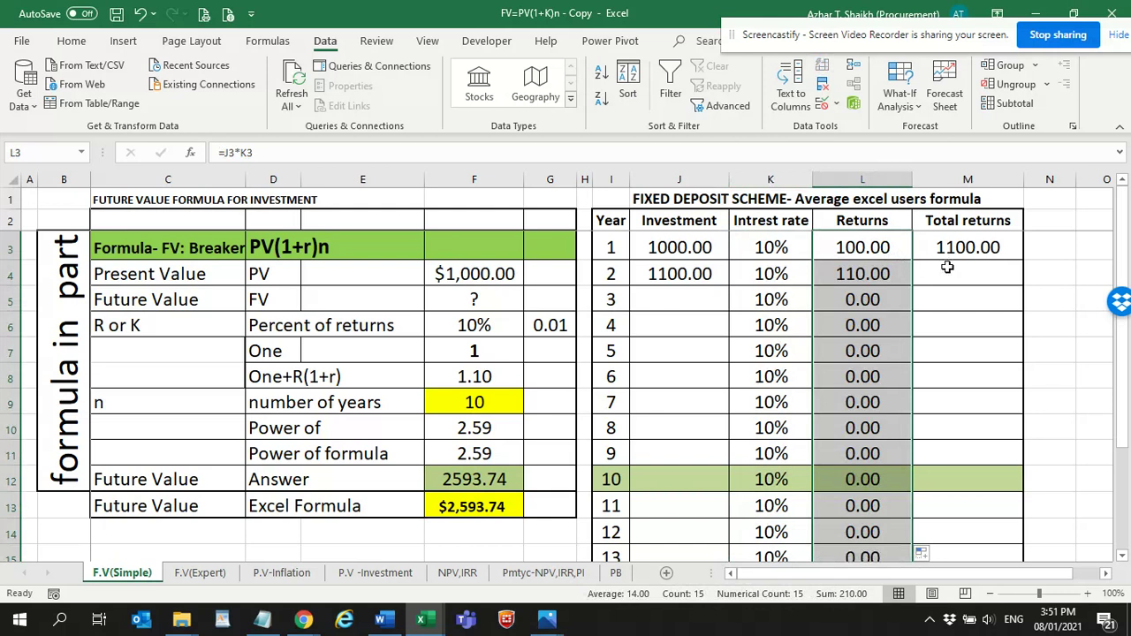
Step: Copy the year 1 total returns formula down into cell M4 for year 2 and check the year 1 cells it follows
{"action": "left_click", "coordinate": [952, 270]}
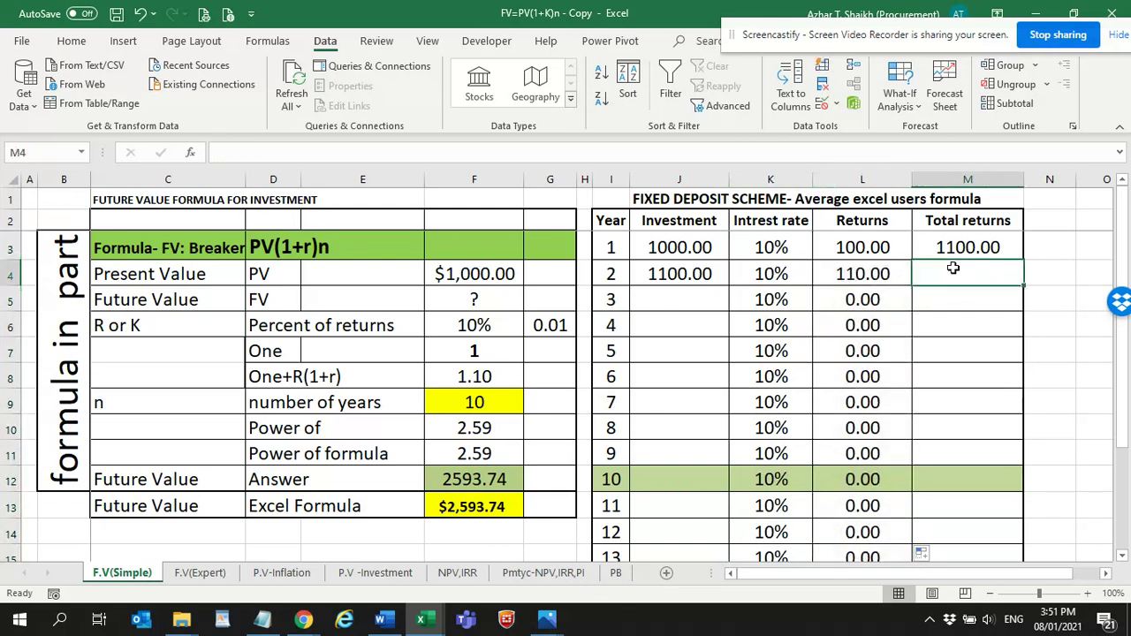
{"action": "key", "text": "ctrl+d"}
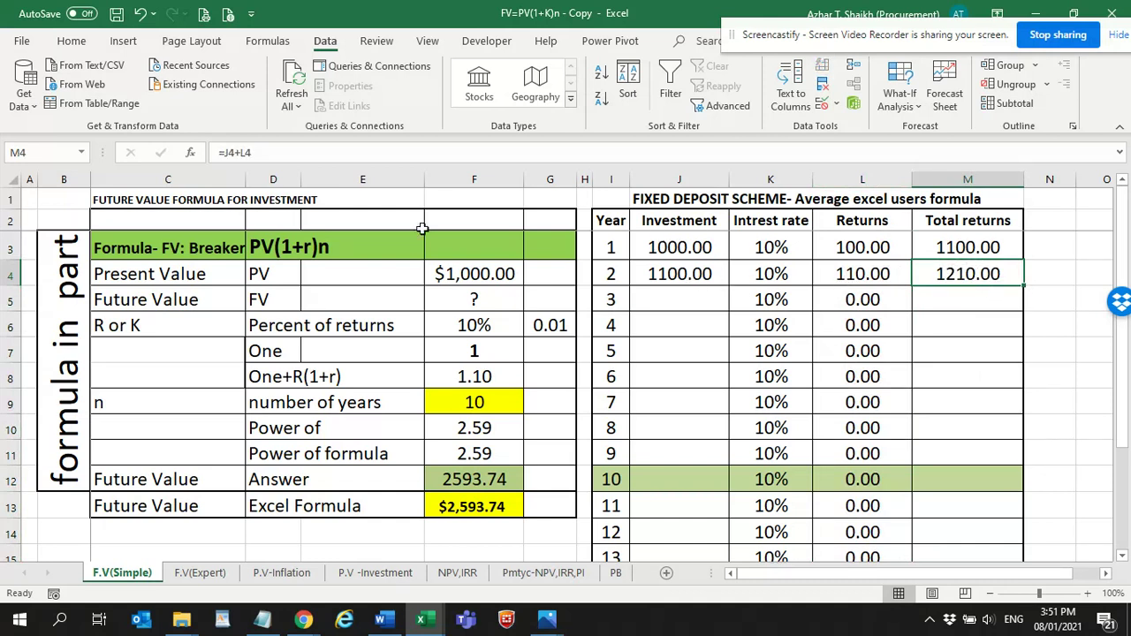
{"action": "left_click", "coordinate": [677, 248]}
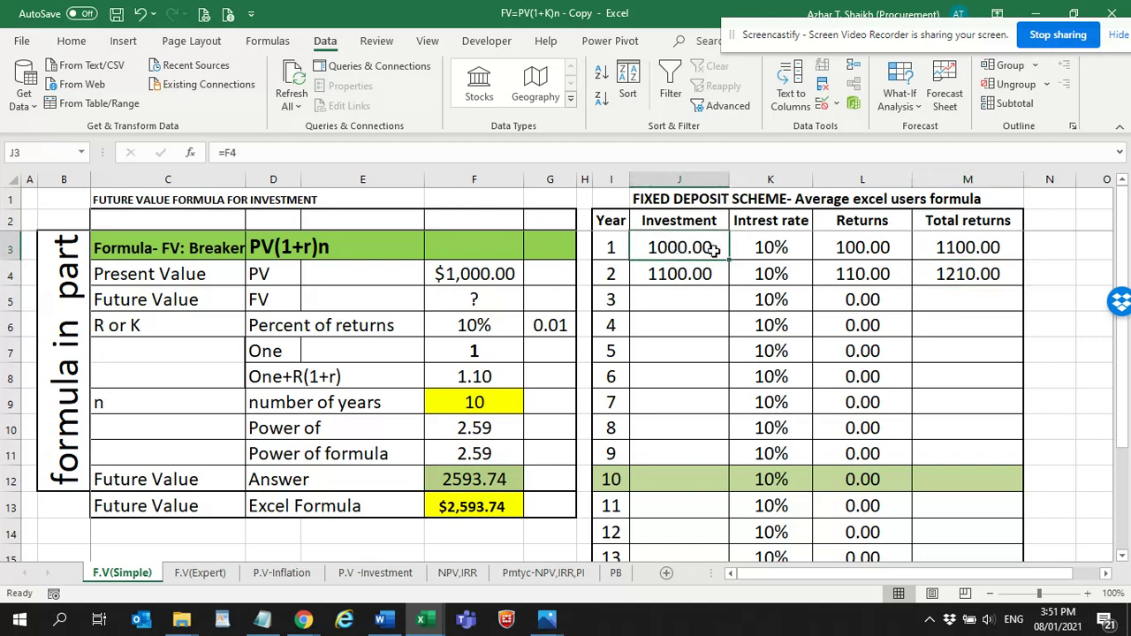
{"action": "left_click", "coordinate": [967, 252]}
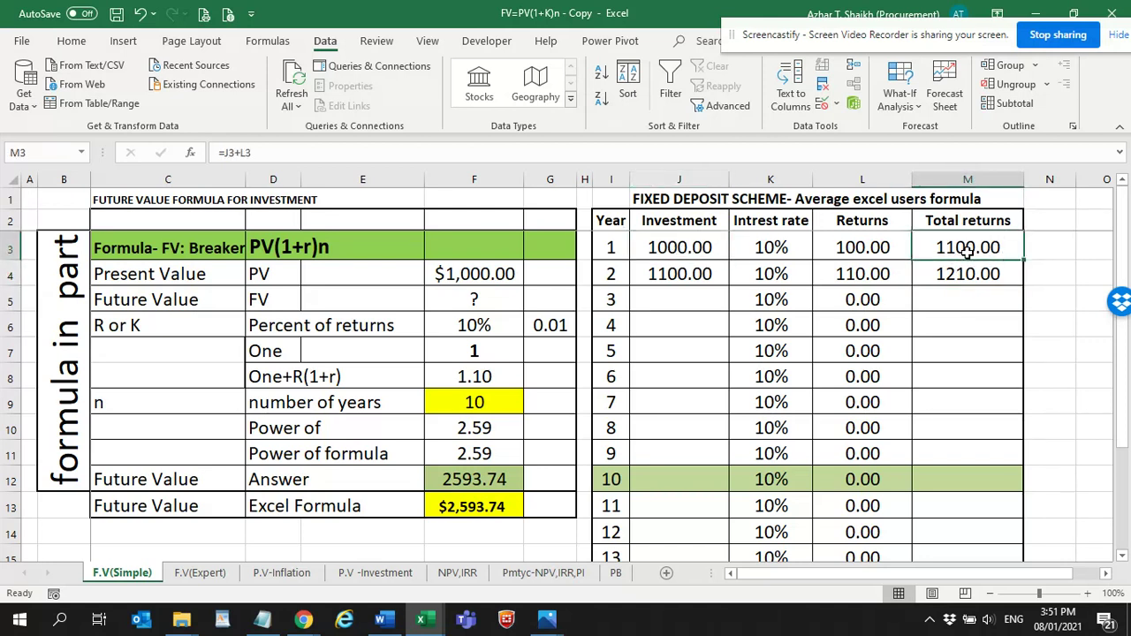
Step: Fill the investment formula from J4 and the total returns formula from M4 down through year 15
{"action": "left_click", "coordinate": [666, 274]}
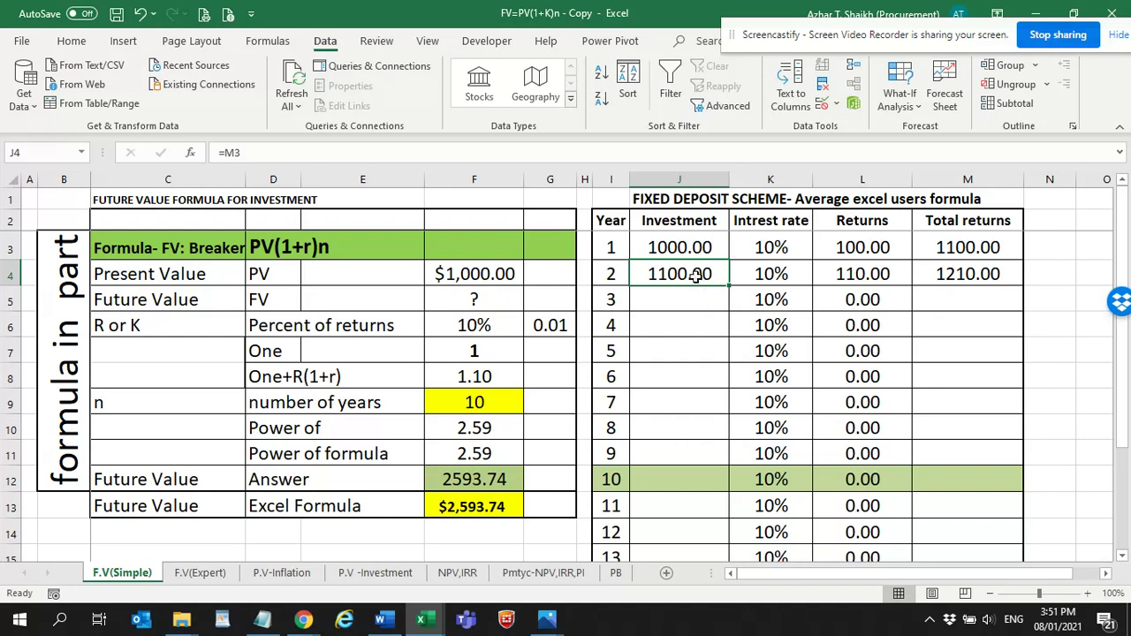
{"action": "double_click", "coordinate": [727, 286]}
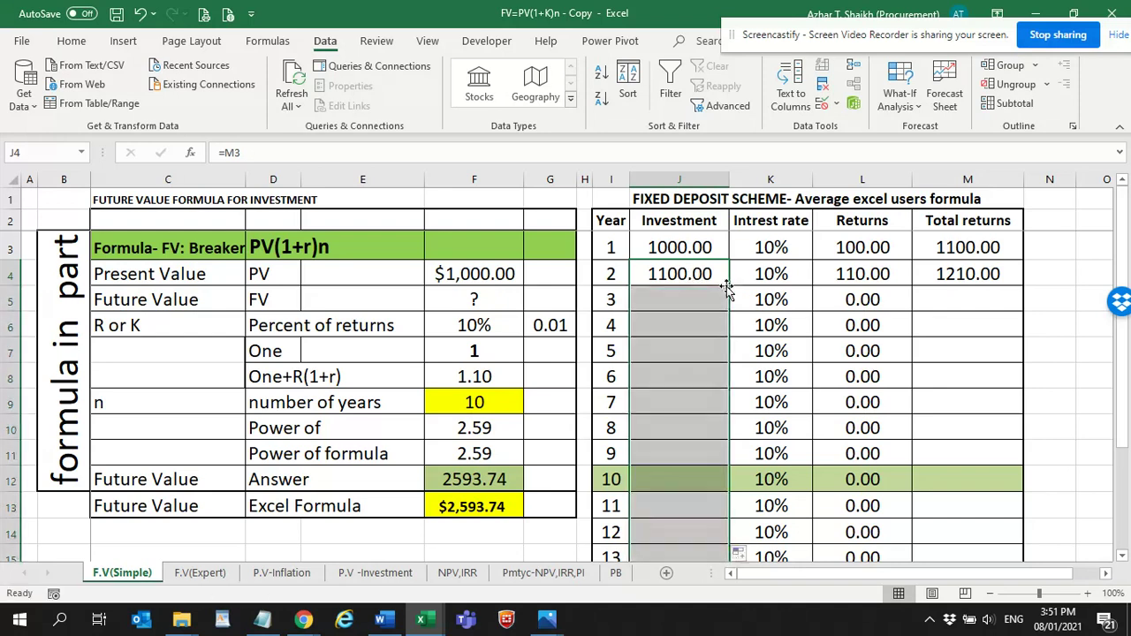
{"action": "left_click", "coordinate": [989, 276]}
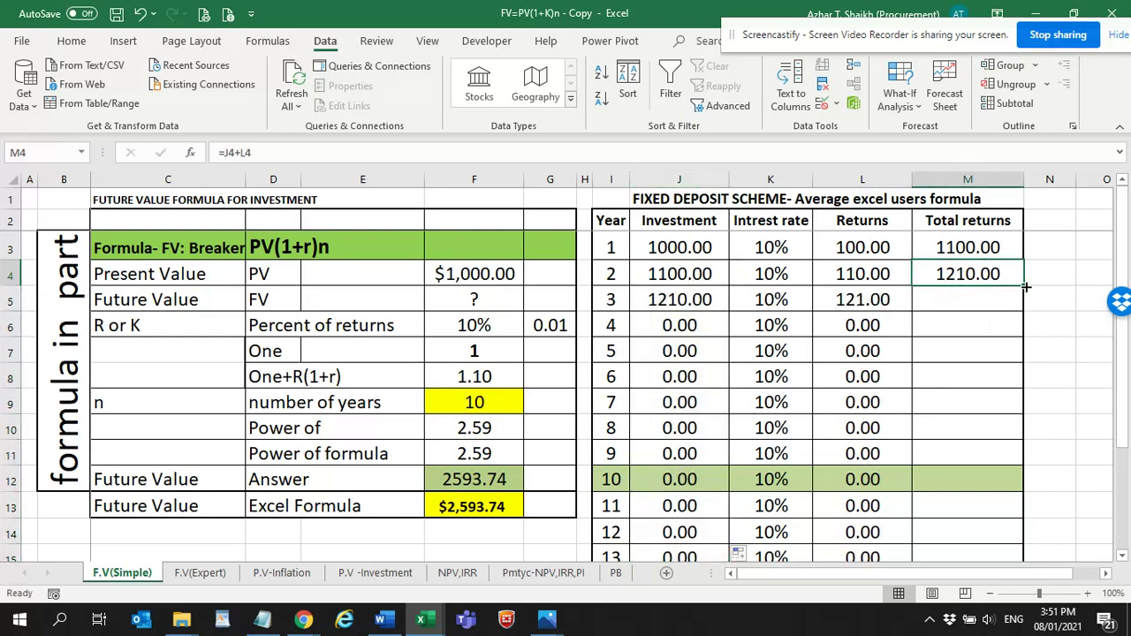
{"action": "double_click", "coordinate": [1023, 286]}
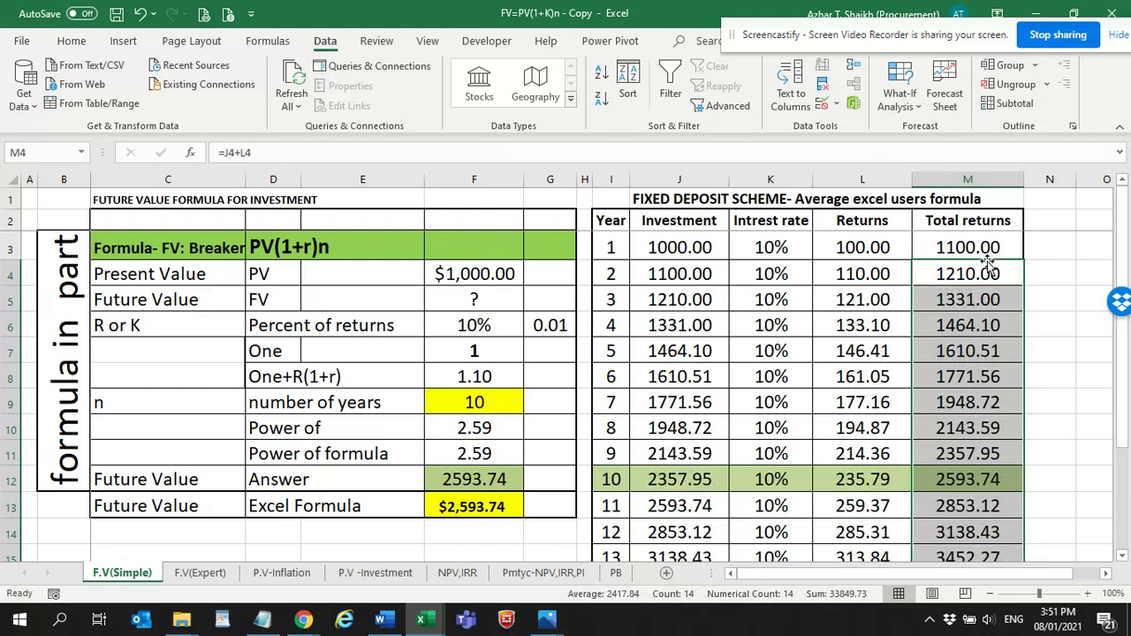
{"action": "scroll", "coordinate": [990, 267], "scroll_direction": "down", "scroll_amount": 1}
{"action": "scroll", "coordinate": [959, 274], "scroll_direction": "up", "scroll_amount": 1}
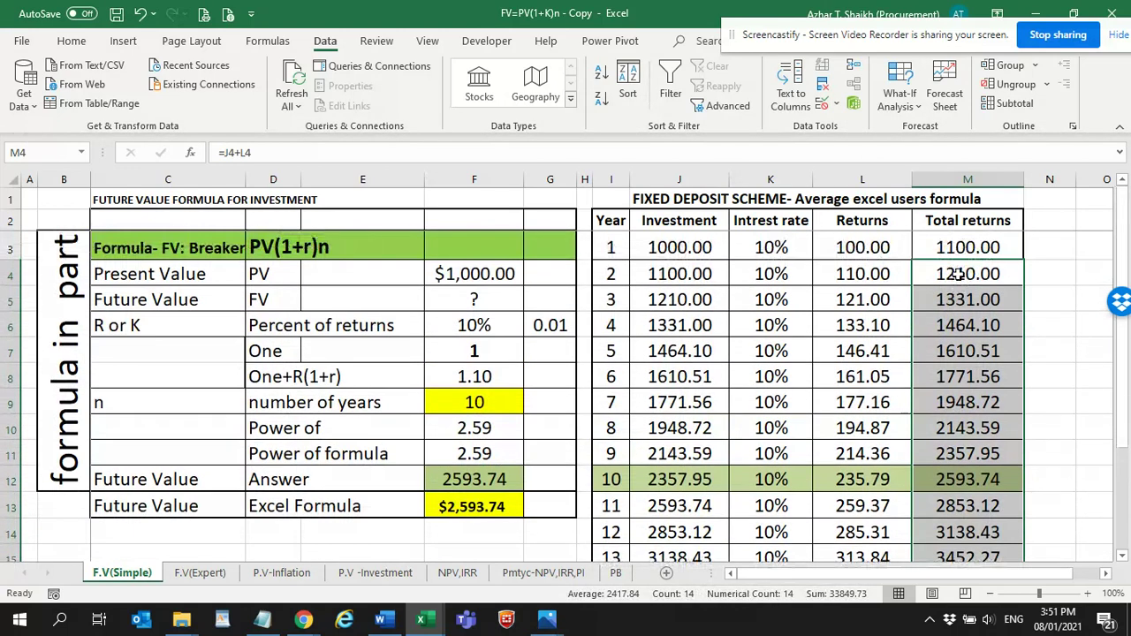
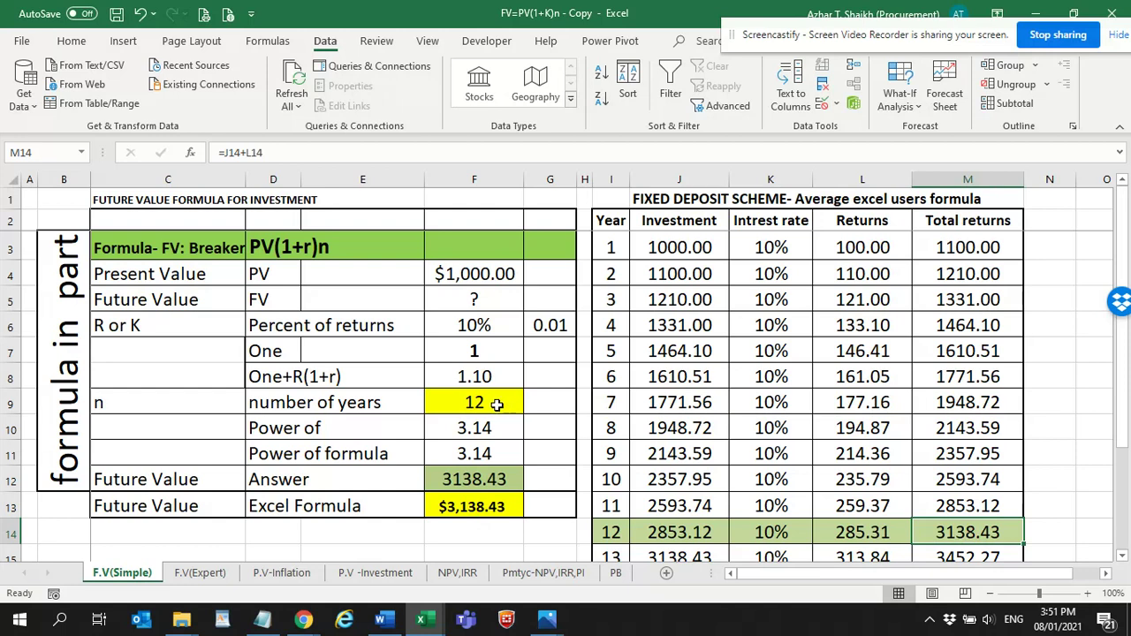
Step: Set the number of years in cell F9 to 15
{"action": "left_click", "coordinate": [530, 405]}
{"action": "scroll", "coordinate": [477, 460], "scroll_direction": "down", "scroll_amount": 2}
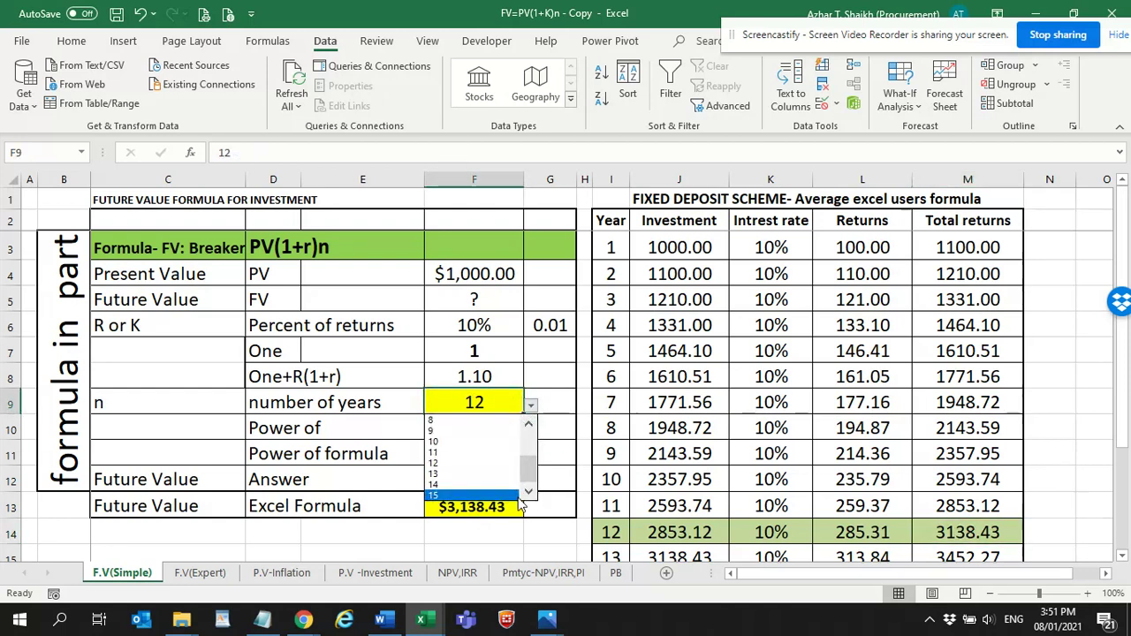
{"action": "left_click", "coordinate": [471, 496]}
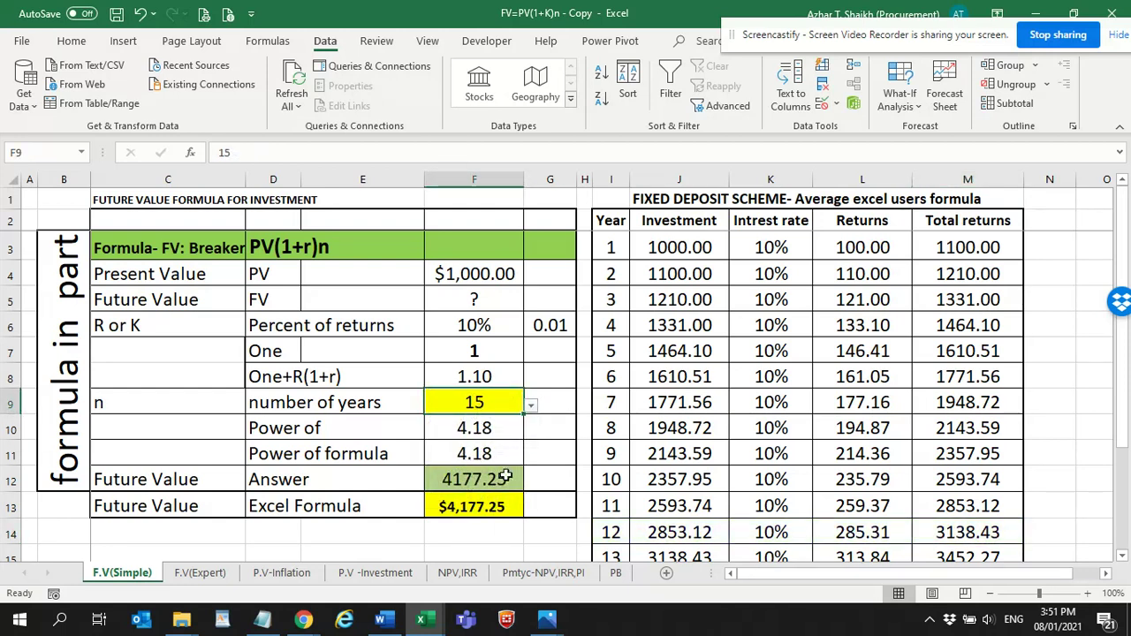
Step: Compare the year 15 total returns in the fixed deposit table with the future value results, starting from the year 1 investment
{"action": "scroll", "coordinate": [787, 328], "scroll_direction": "down", "scroll_amount": 1}
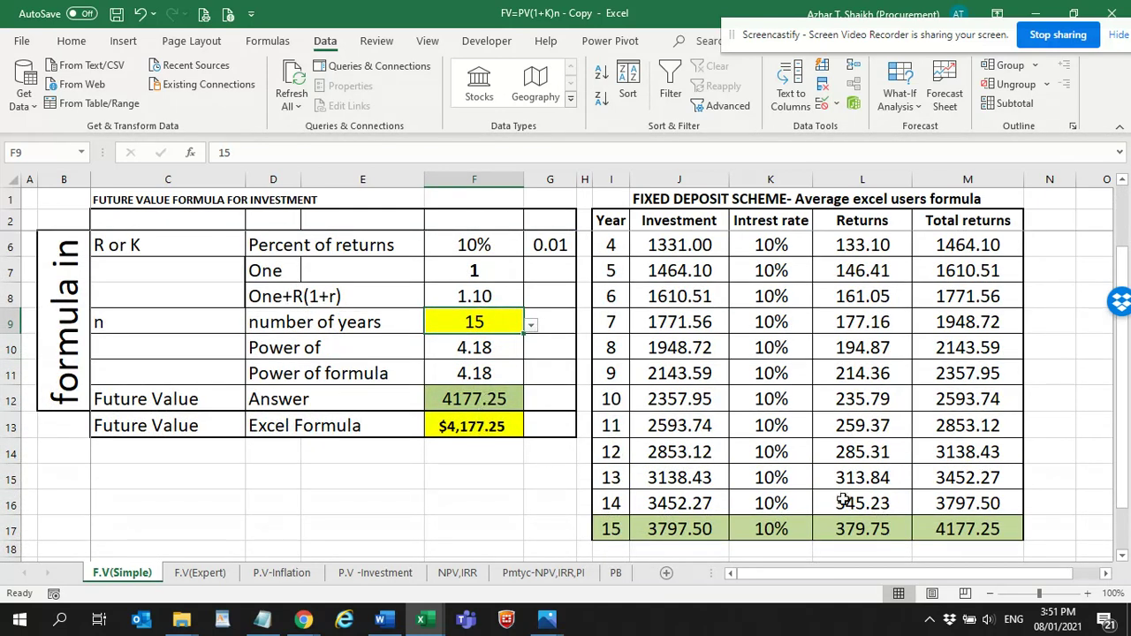
{"action": "scroll", "coordinate": [673, 334], "scroll_direction": "up", "scroll_amount": 1}
{"action": "scroll", "coordinate": [673, 332], "scroll_direction": "up", "scroll_amount": 1}
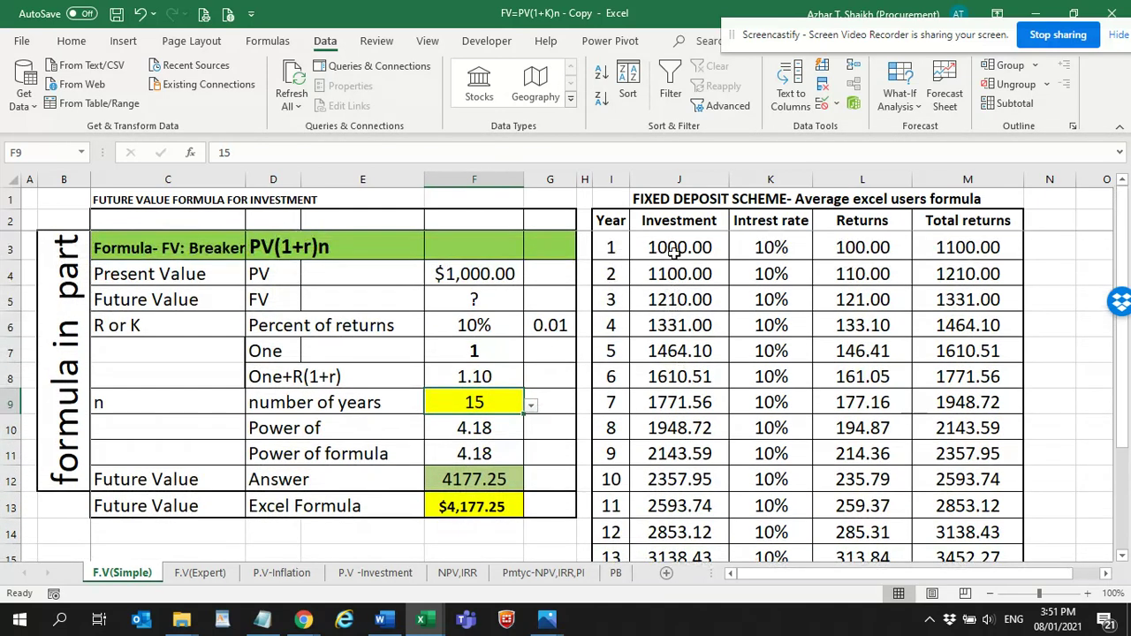
{"action": "left_click", "coordinate": [673, 251]}
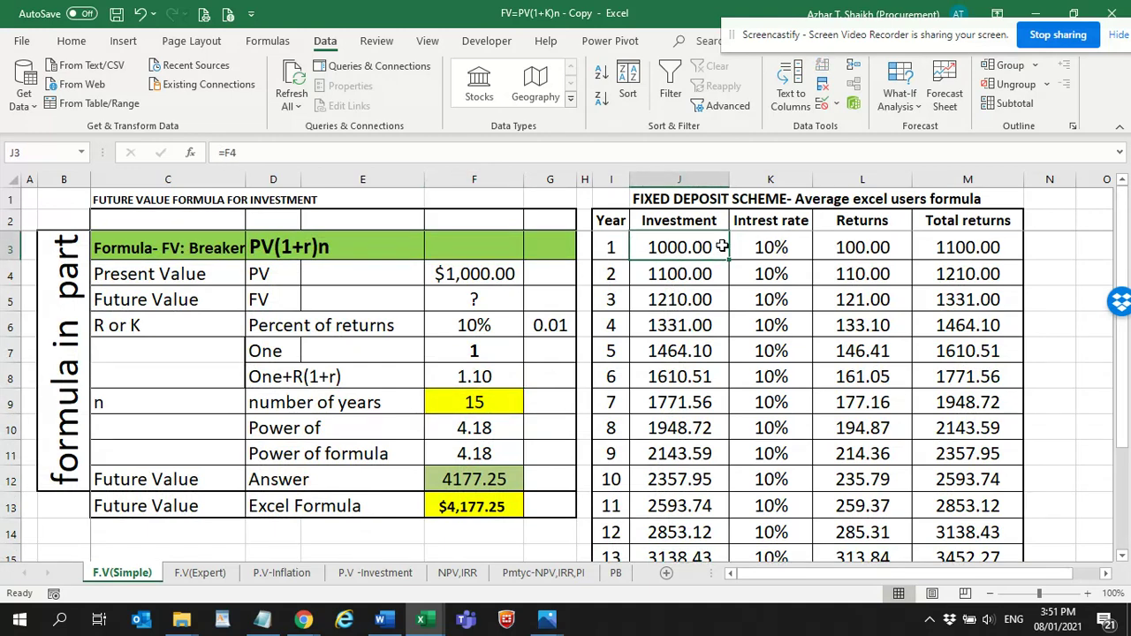
{"action": "scroll", "coordinate": [769, 289], "scroll_direction": "down", "scroll_amount": 1}
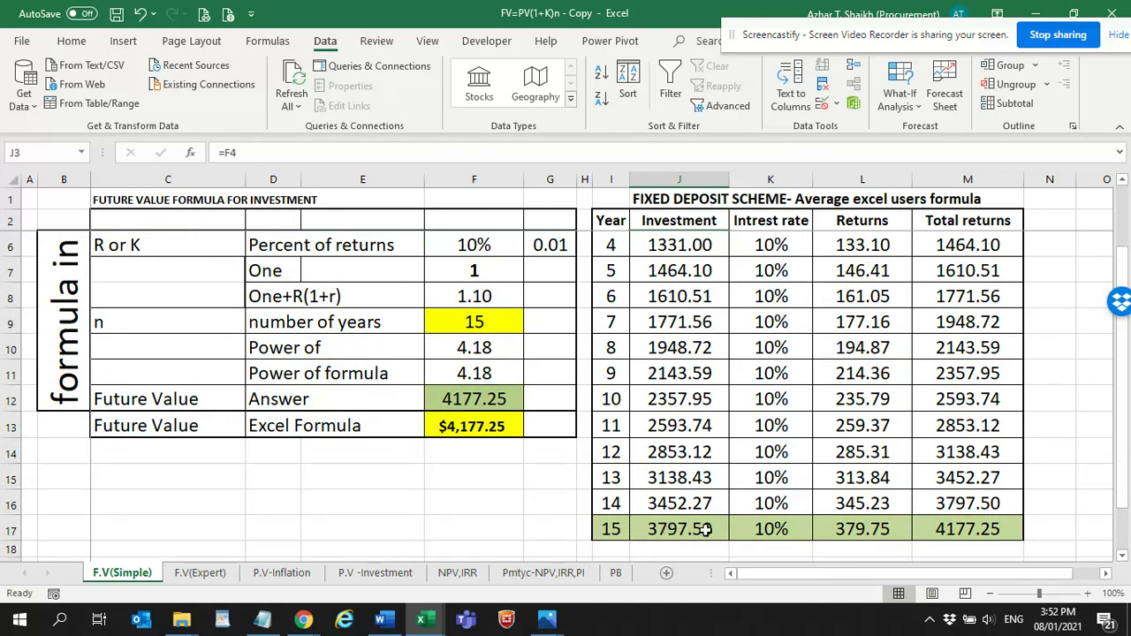
{"action": "left_click", "coordinate": [980, 526]}
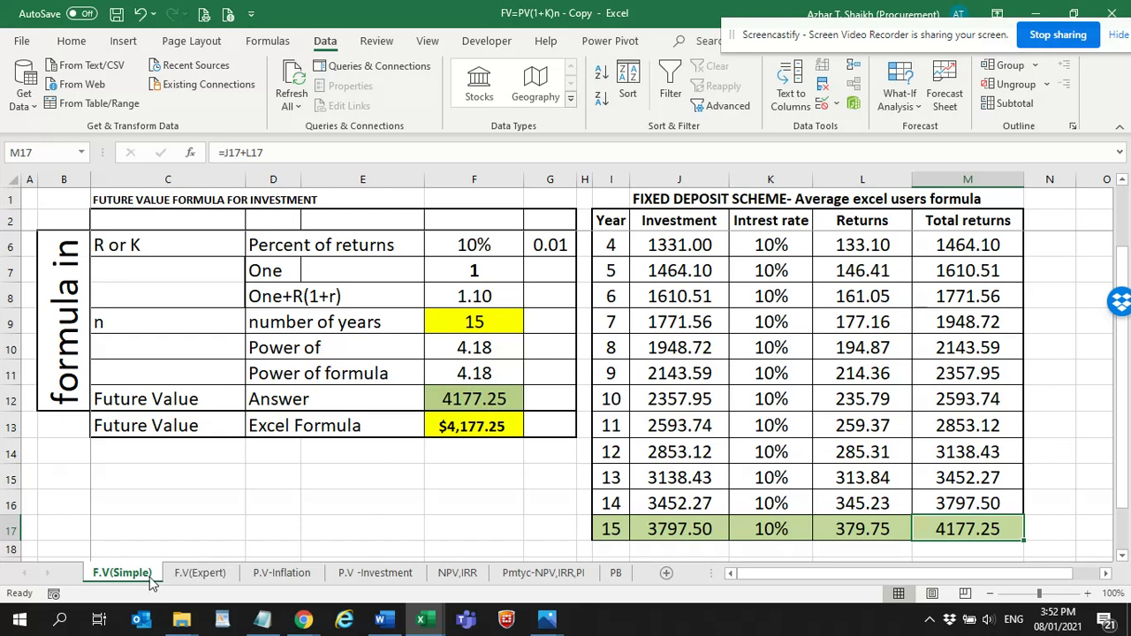
{"action": "scroll", "coordinate": [733, 305], "scroll_direction": "up", "scroll_amount": 1}
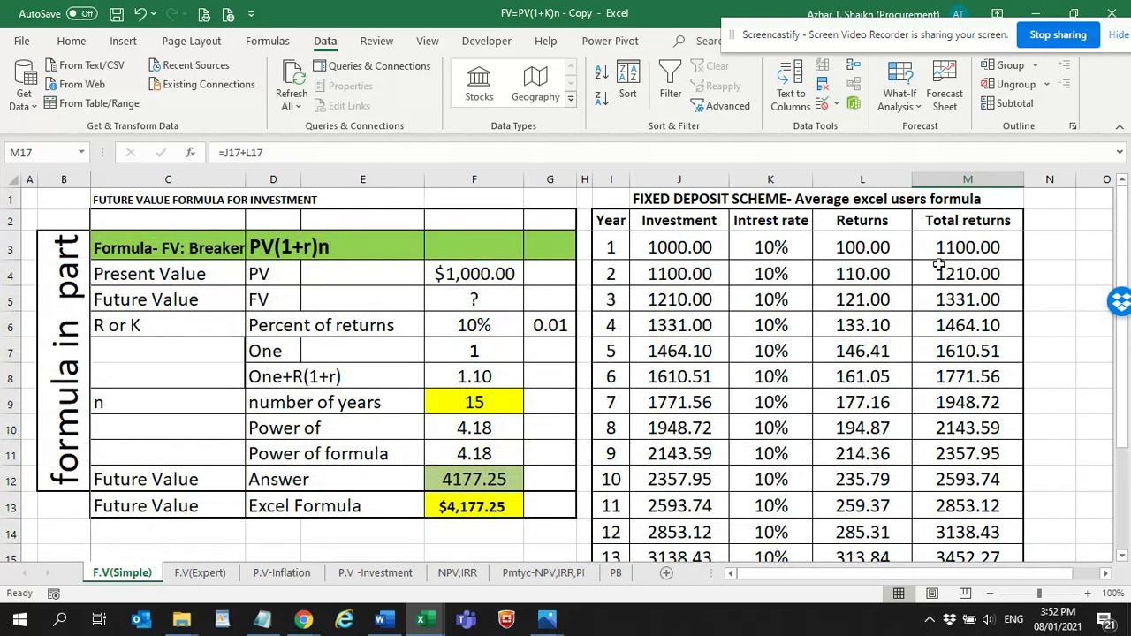
{"action": "left_click", "coordinate": [828, 202]}
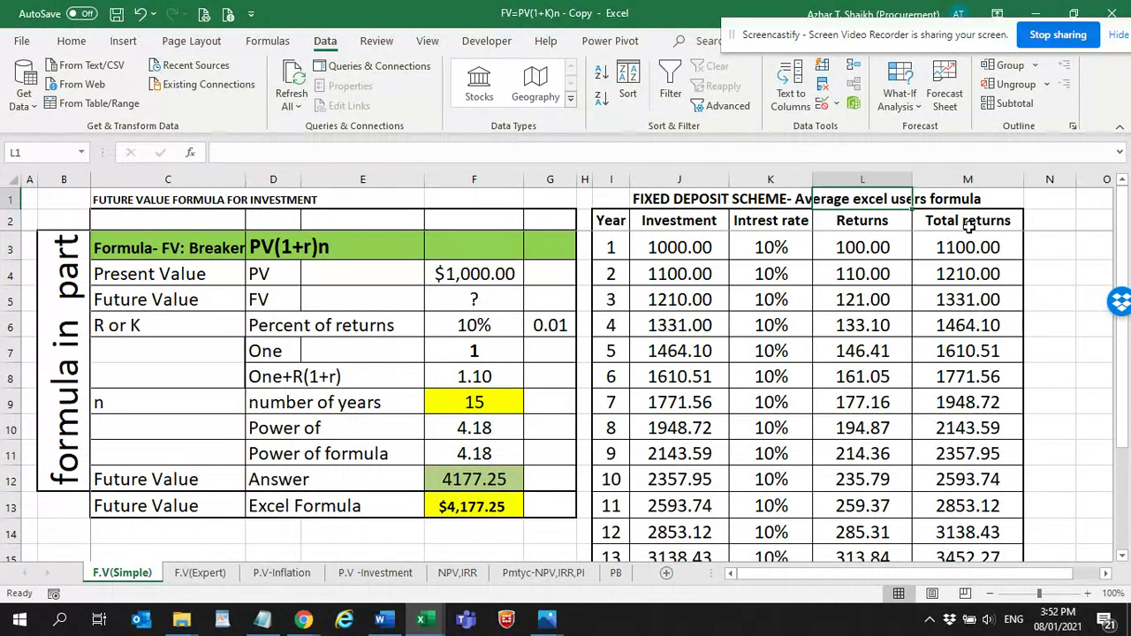
Step: Copy the calculation cells F6:F13 from the F.V(Simple) sheet to F6 on the F.V(Expert) sheet
{"action": "left_click", "coordinate": [192, 575]}
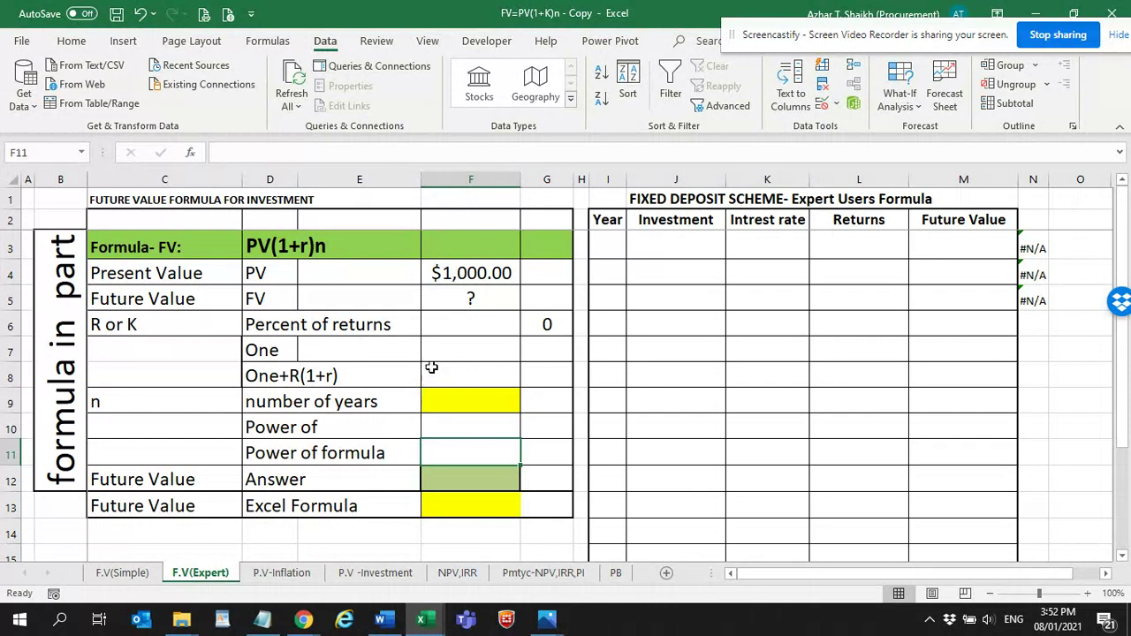
{"action": "left_click", "coordinate": [122, 572]}
{"action": "left_click_drag", "start_coordinate": [493, 323], "coordinate": [464, 505]}
{"action": "key", "text": "ctrl+c"}
{"action": "left_click", "coordinate": [200, 572]}
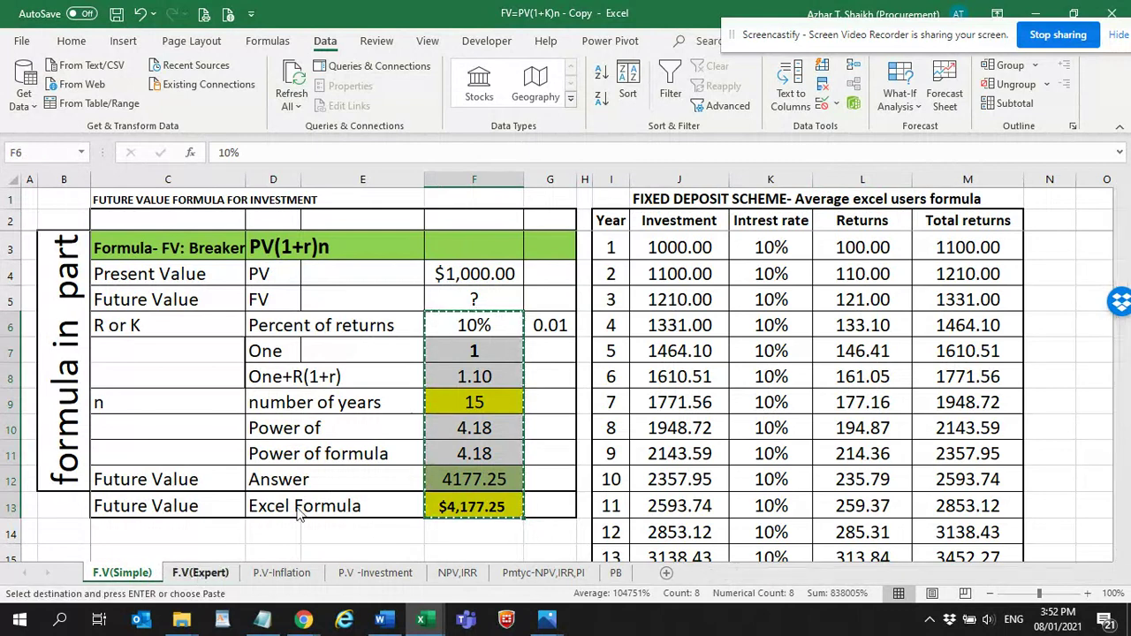
{"action": "left_click", "coordinate": [480, 329]}
{"action": "key", "text": "ctrl+v"}
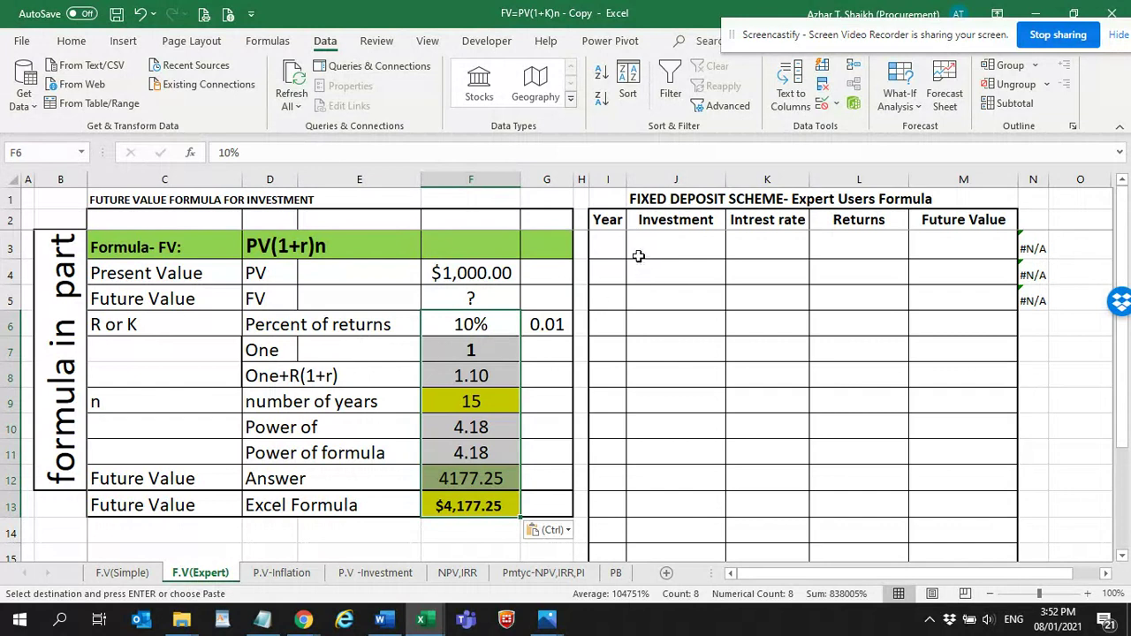
Step: Number the Year column of the F.V(Expert) fixed deposit table from 1 to 15, starting in cell I3
{"action": "left_click", "coordinate": [123, 573]}
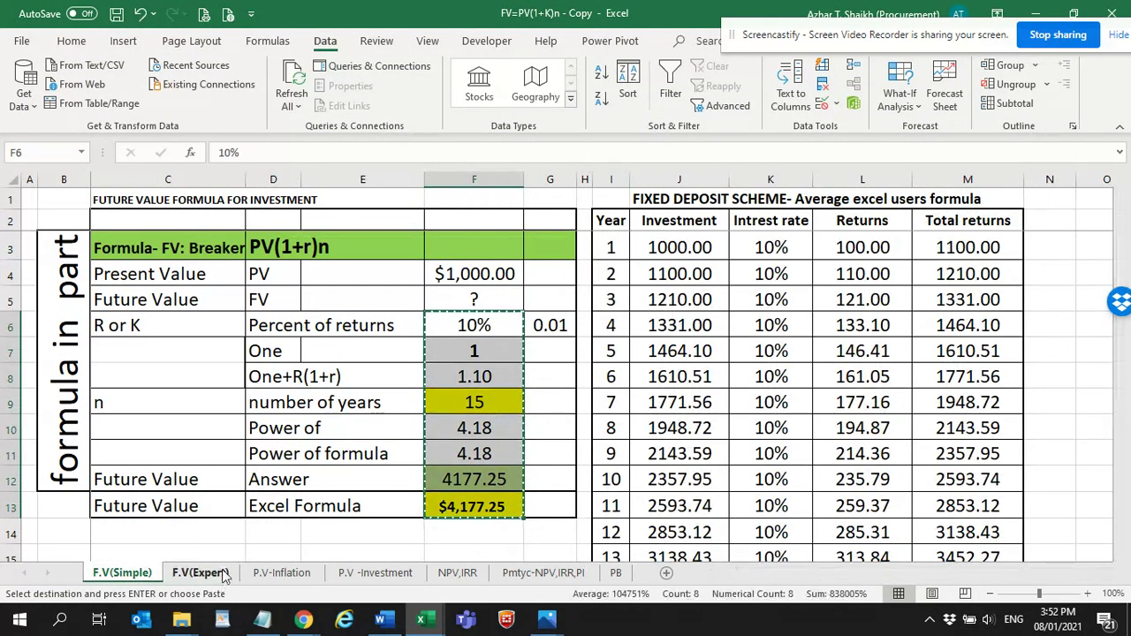
{"action": "left_click", "coordinate": [200, 572]}
{"action": "left_click", "coordinate": [605, 250]}
{"action": "type", "text": "1"}
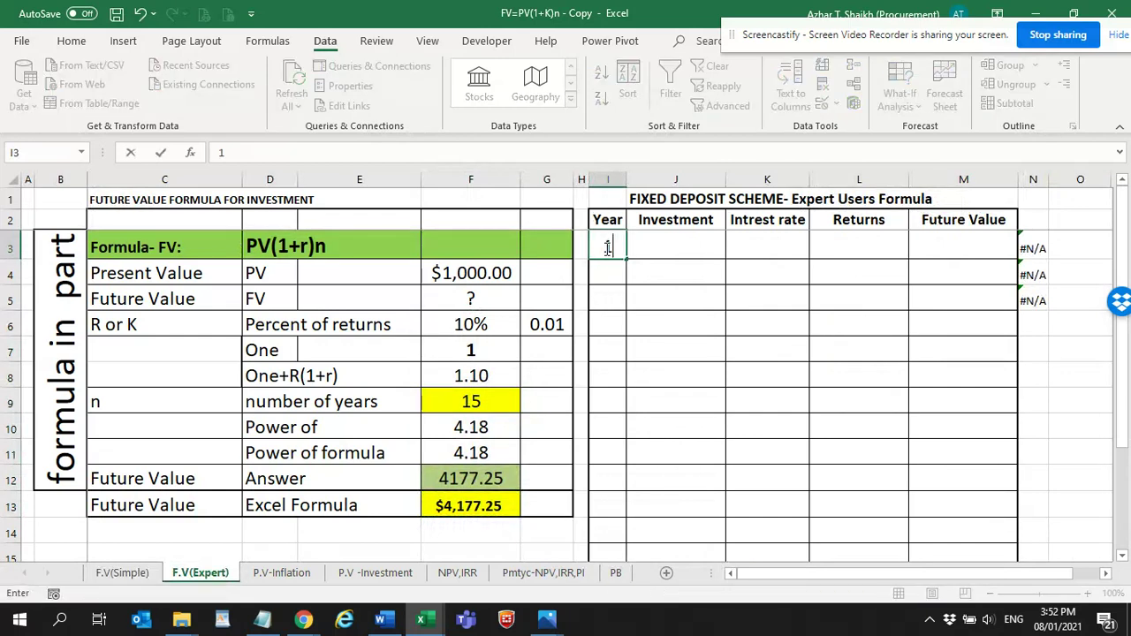
{"action": "key", "text": "Return"}
{"action": "left_click", "coordinate": [613, 275]}
{"action": "type", "text": "2"}
{"action": "left_click_drag", "start_coordinate": [607, 247], "coordinate": [630, 310]}
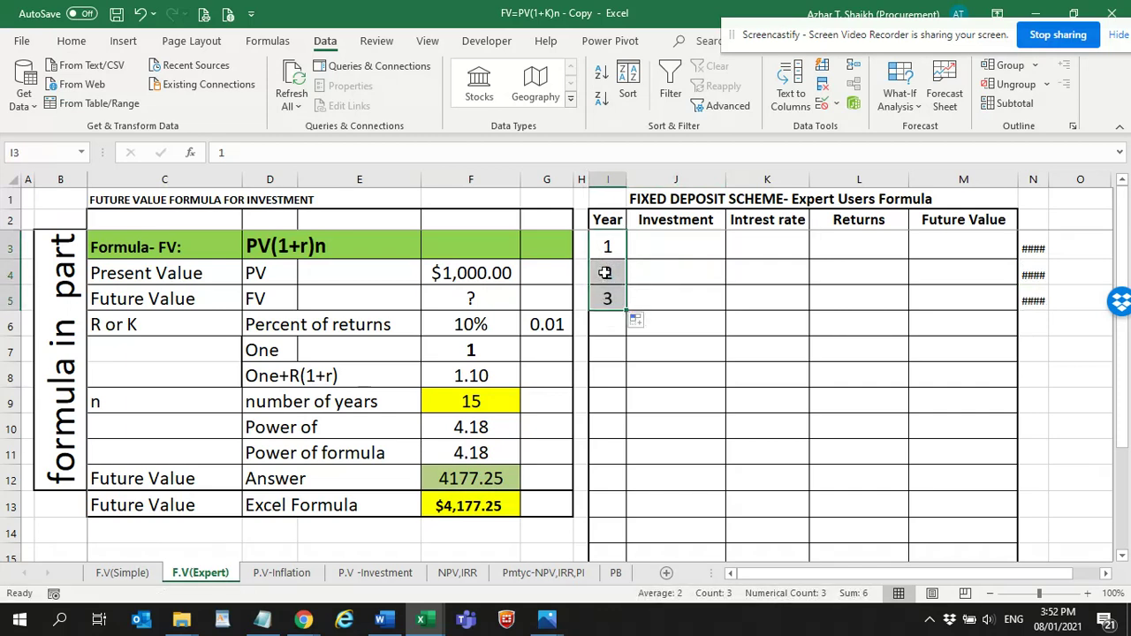
{"action": "left_click_drag", "start_coordinate": [610, 252], "coordinate": [613, 533]}
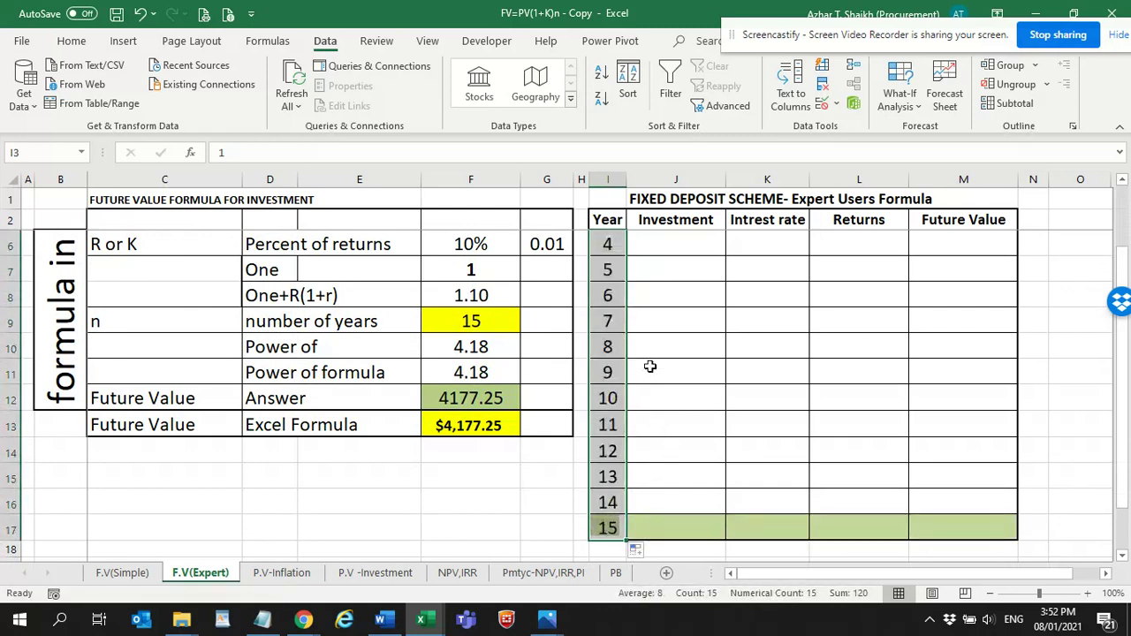
Step: Link the year 1 investment in J3 to the present value in F4 and enter a 10% interest rate in K3
{"action": "scroll", "coordinate": [651, 368], "scroll_direction": "up", "scroll_amount": 1}
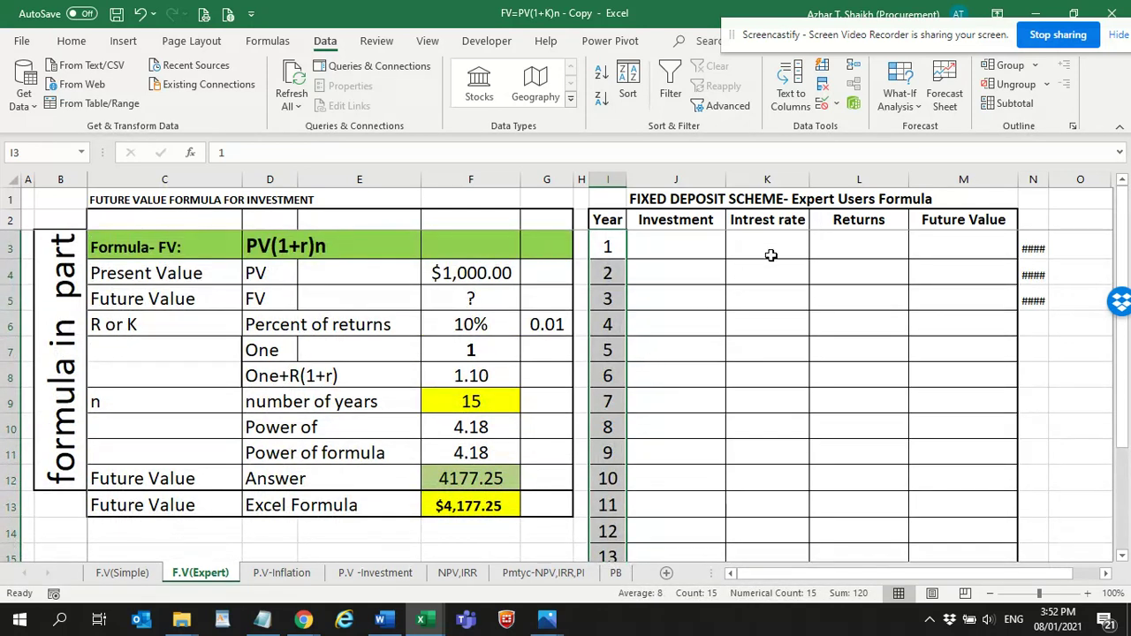
{"action": "left_click", "coordinate": [673, 251]}
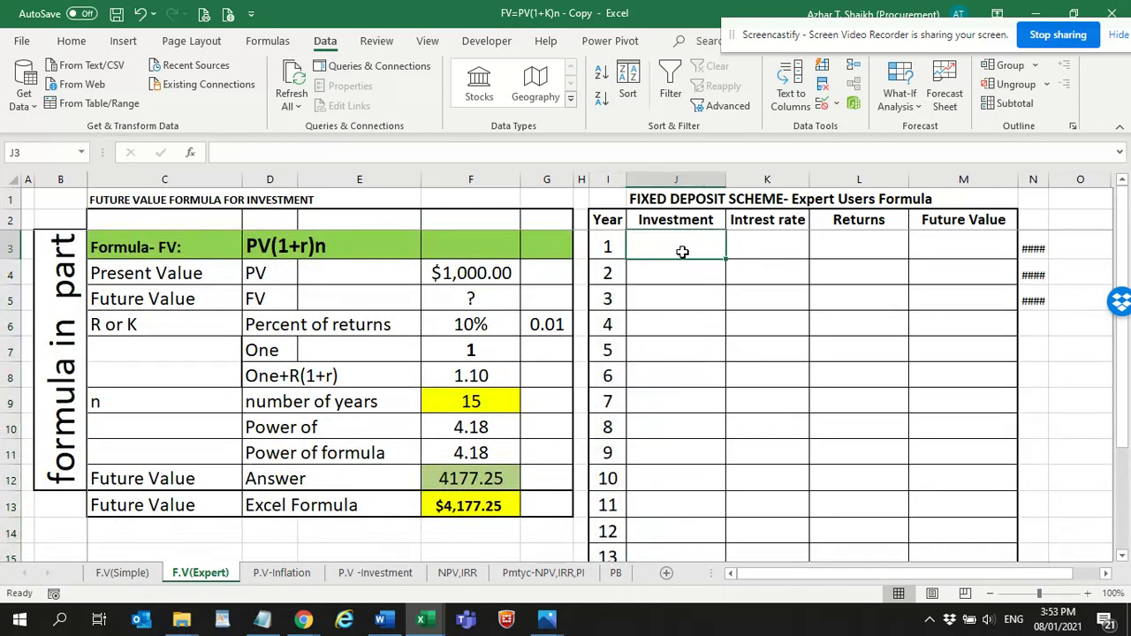
{"action": "type", "text": "="}
{"action": "left_click", "coordinate": [497, 272]}
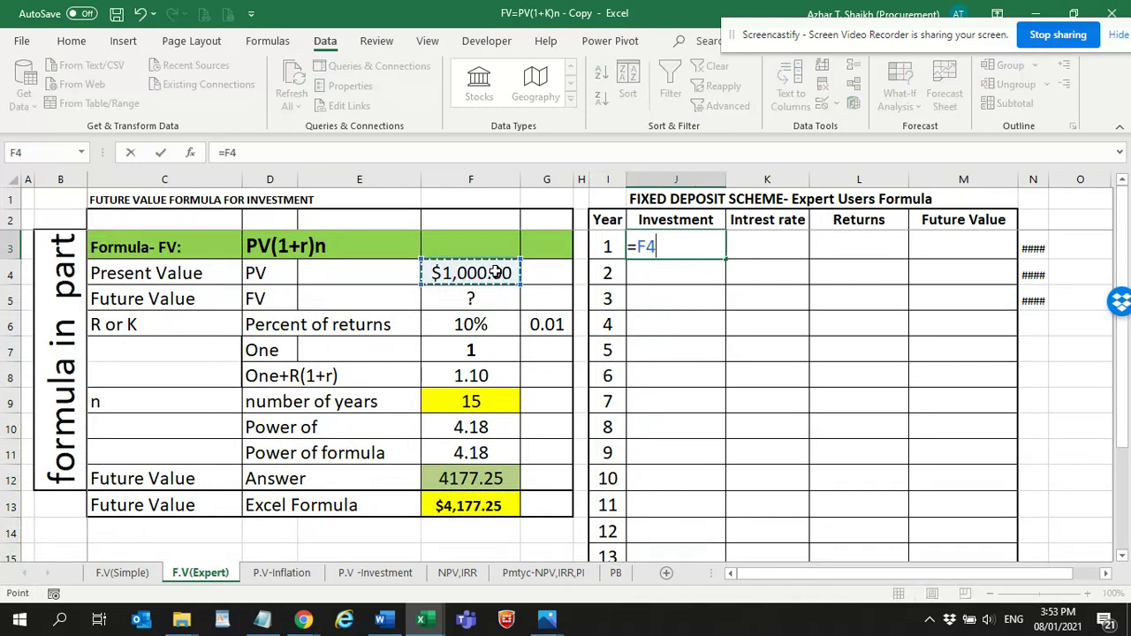
{"action": "key", "text": "Return"}
{"action": "left_click", "coordinate": [676, 246]}
{"action": "left_click", "coordinate": [747, 238]}
{"action": "type", "text": "10"}
{"action": "key", "text": "Tab"}
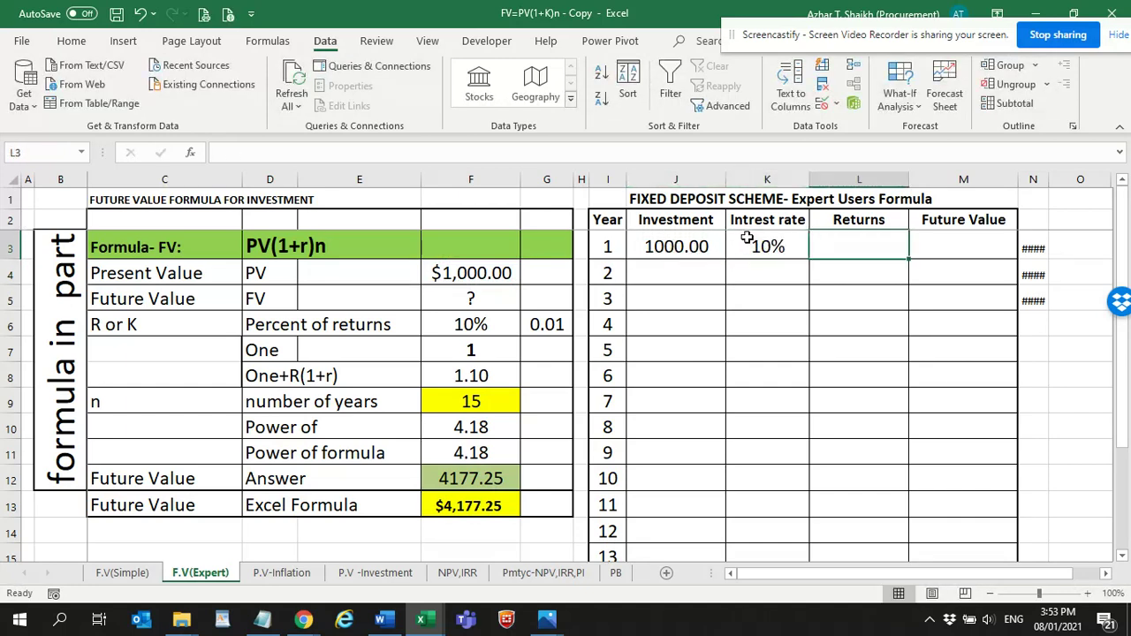
Step: Calculate the year 1 returns in L3 with the formula =J3*K3
{"action": "type", "text": "="}
{"action": "left_click", "coordinate": [674, 243]}
{"action": "type", "text": "*"}
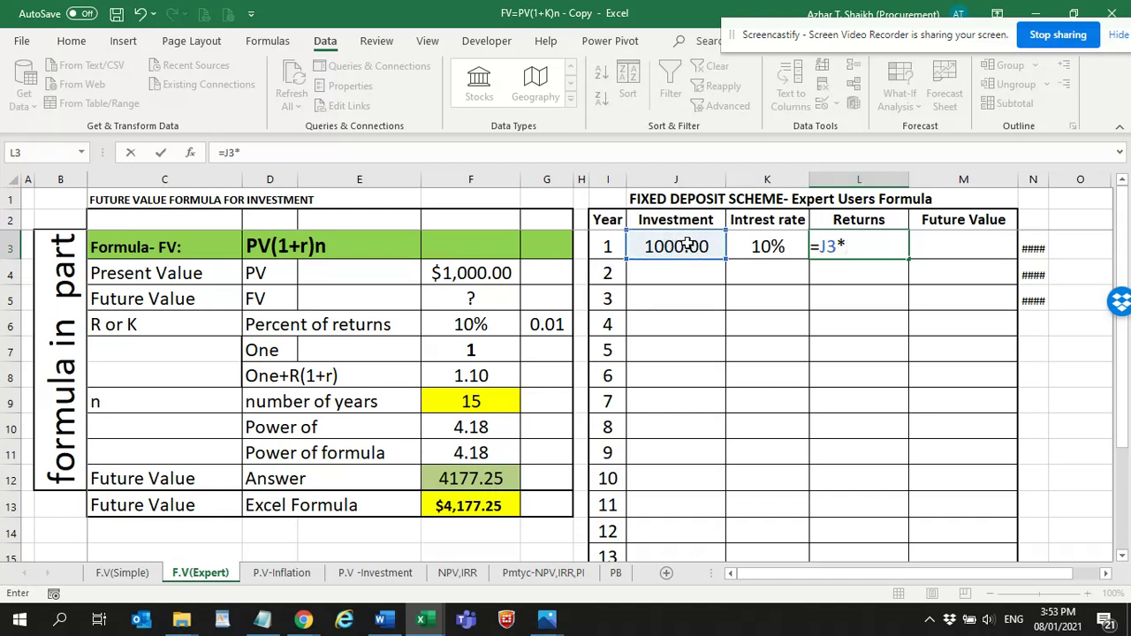
{"action": "left_click", "coordinate": [748, 238]}
{"action": "key", "text": "Return"}
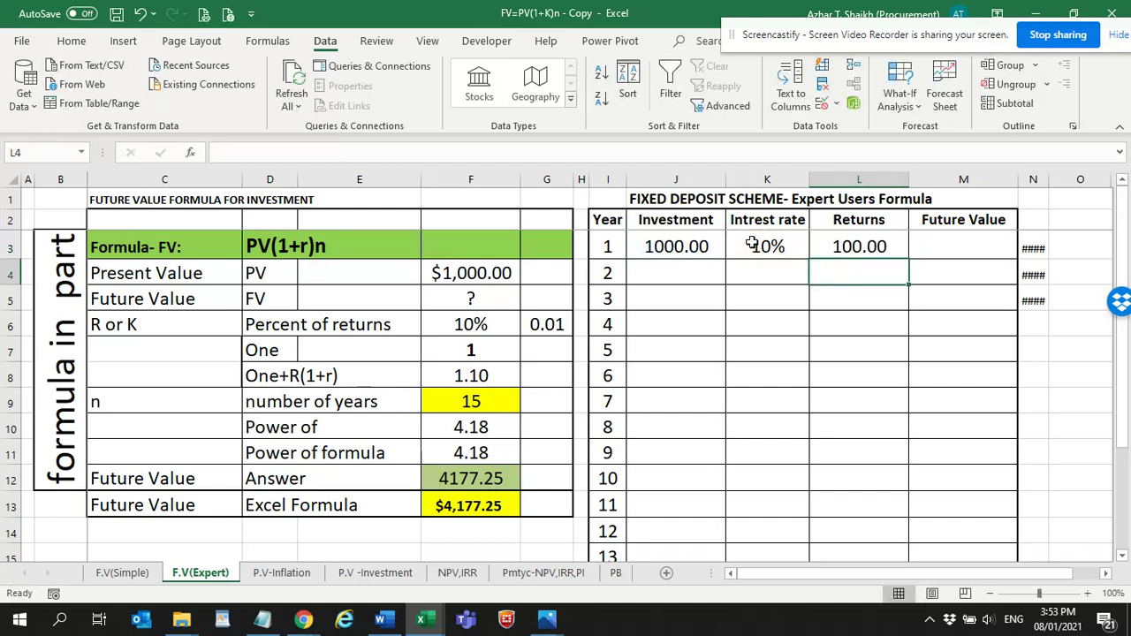
Step: Calculate the year 1 future value in M3 with the formula =FV(K3,I3,,-J3), following the pattern of the formula in F13
{"action": "left_click", "coordinate": [968, 243]}
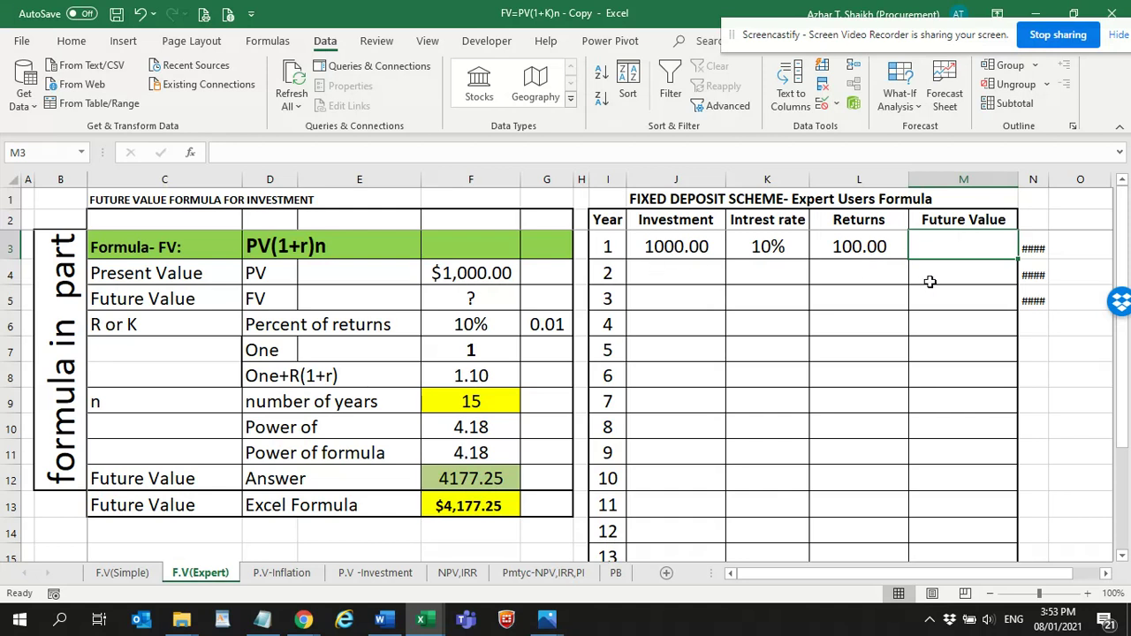
{"action": "left_click", "coordinate": [460, 508]}
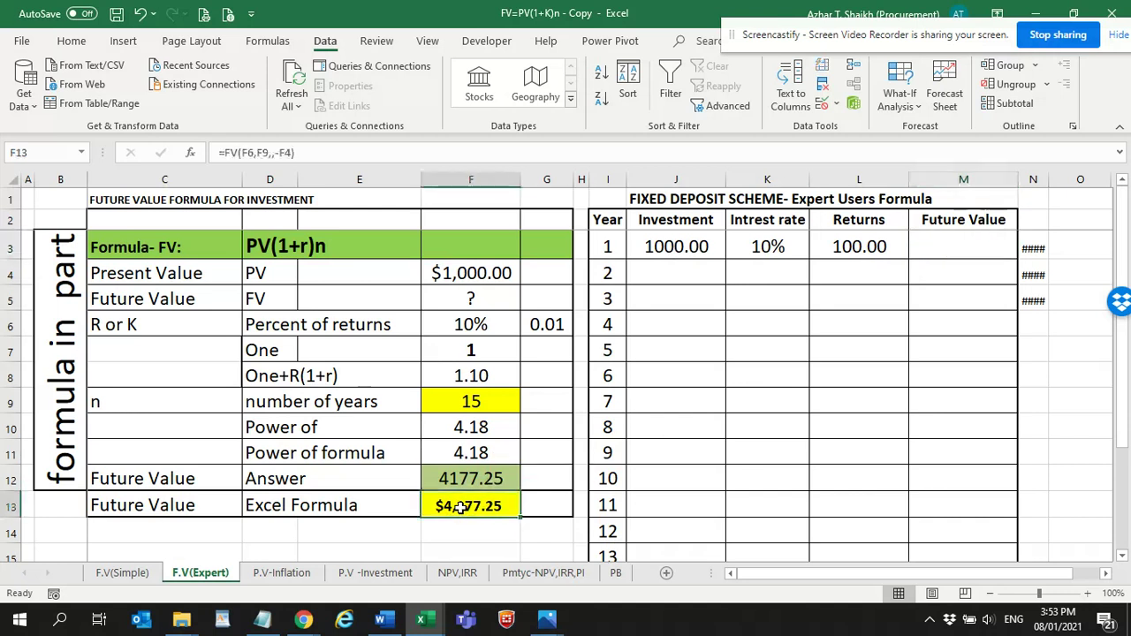
{"action": "left_click", "coordinate": [964, 245]}
{"action": "type", "text": "="}
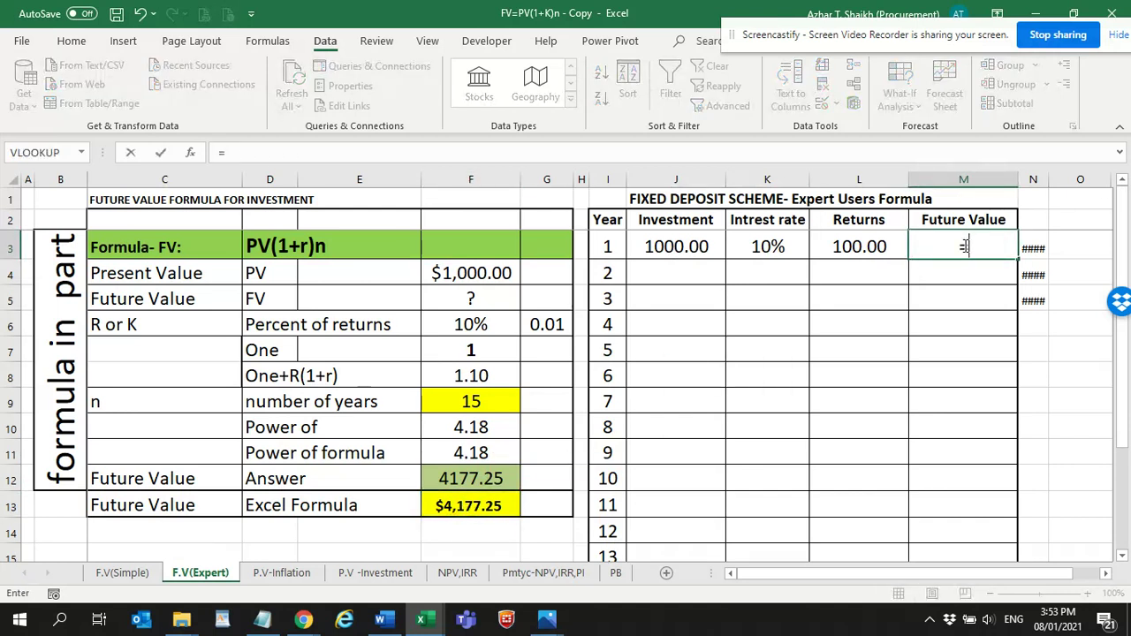
{"action": "type", "text": "fv"}
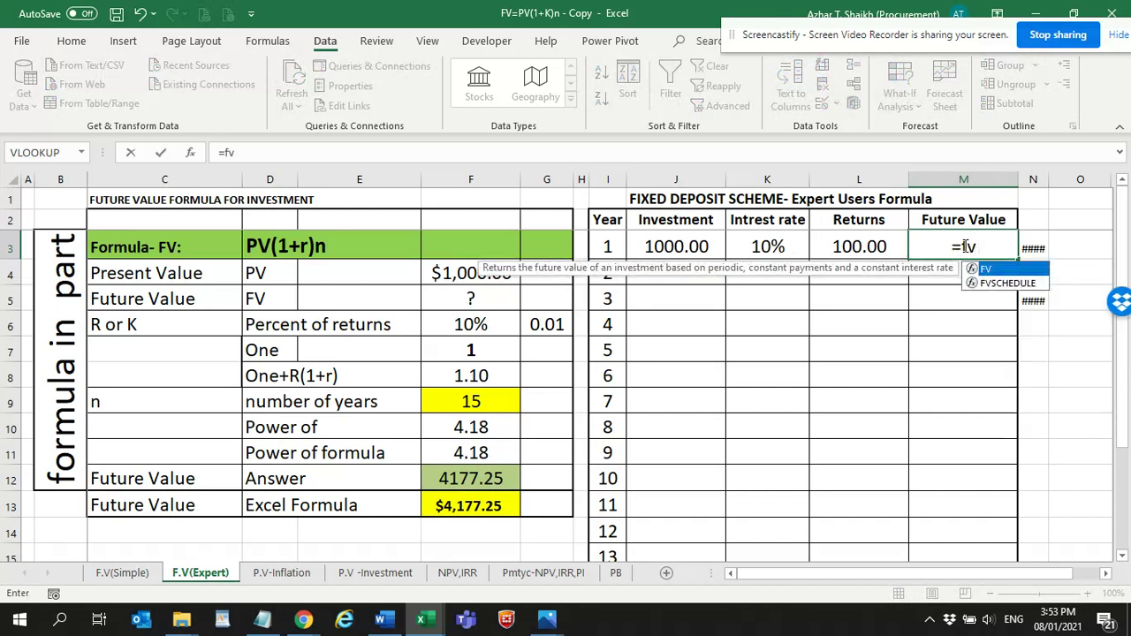
{"action": "type", "text": "("}
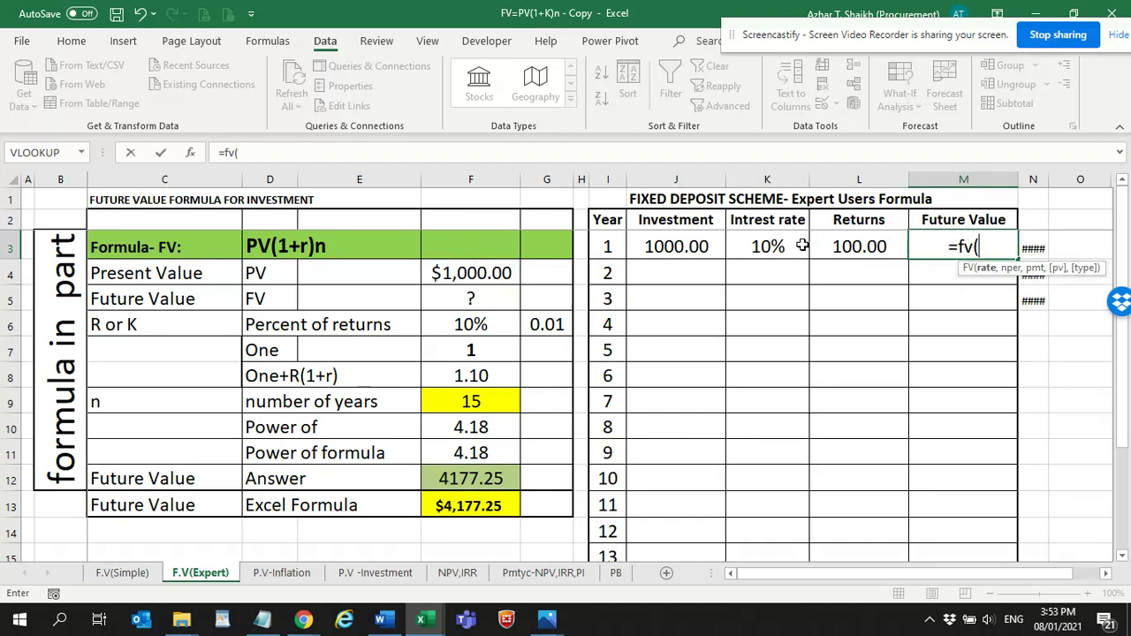
{"action": "left_click", "coordinate": [770, 248]}
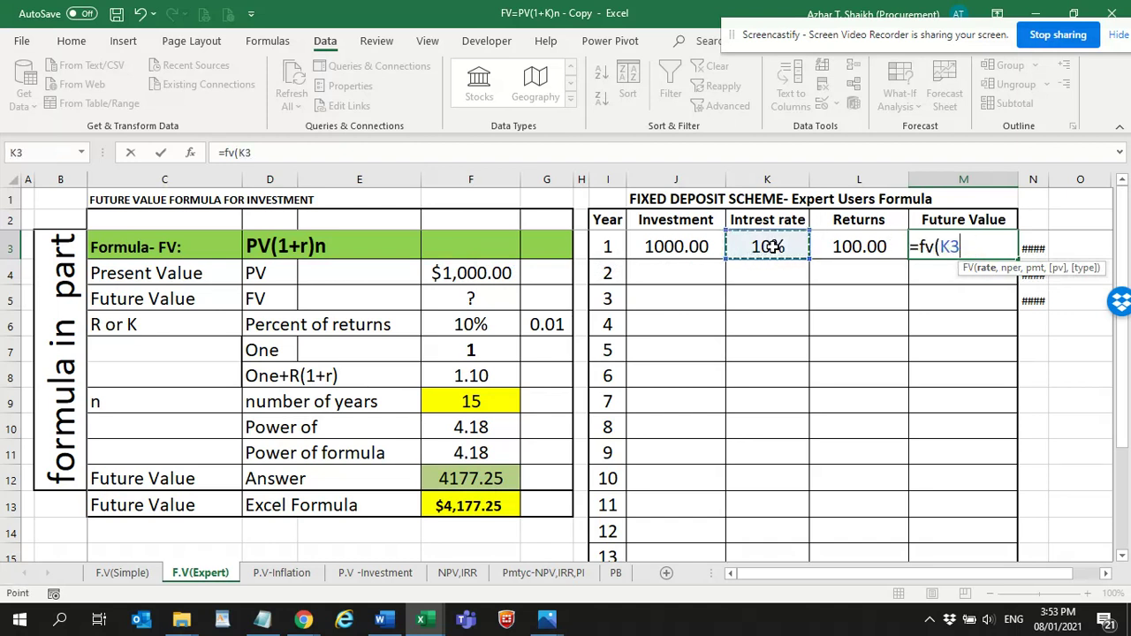
{"action": "type", "text": ","}
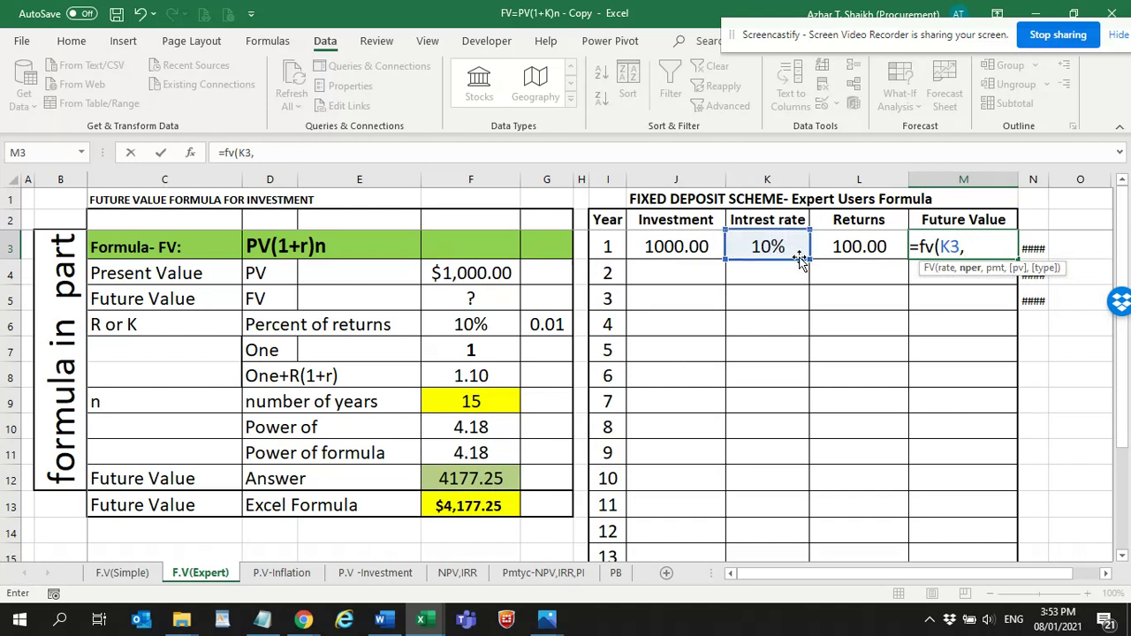
{"action": "left_click", "coordinate": [608, 248]}
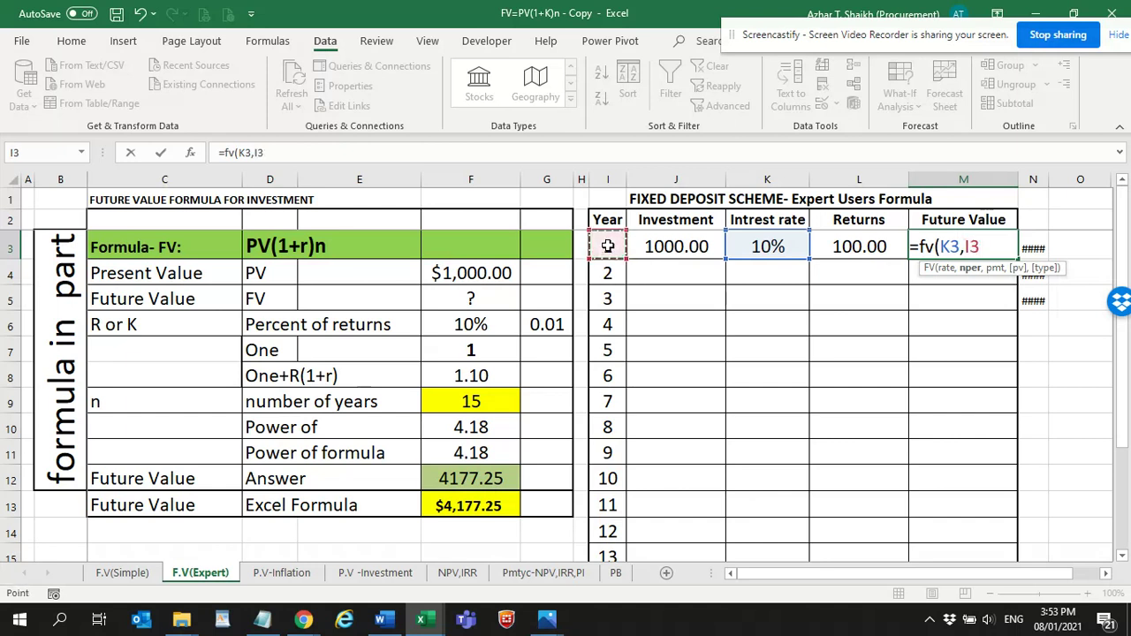
{"action": "type", "text": ","}
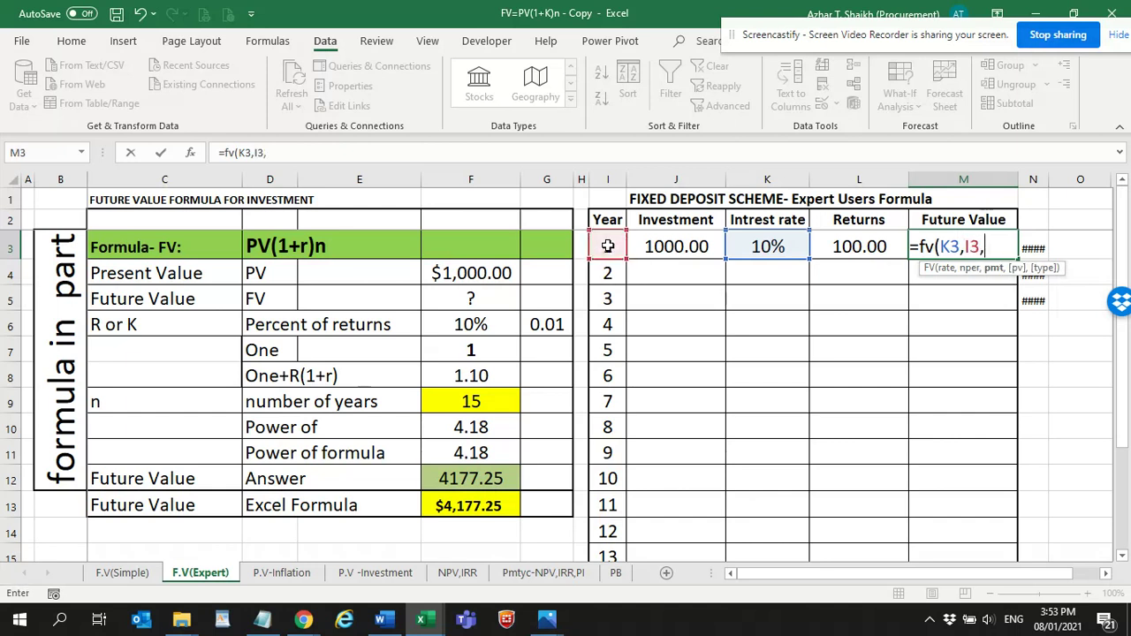
{"action": "type", "text": ","}
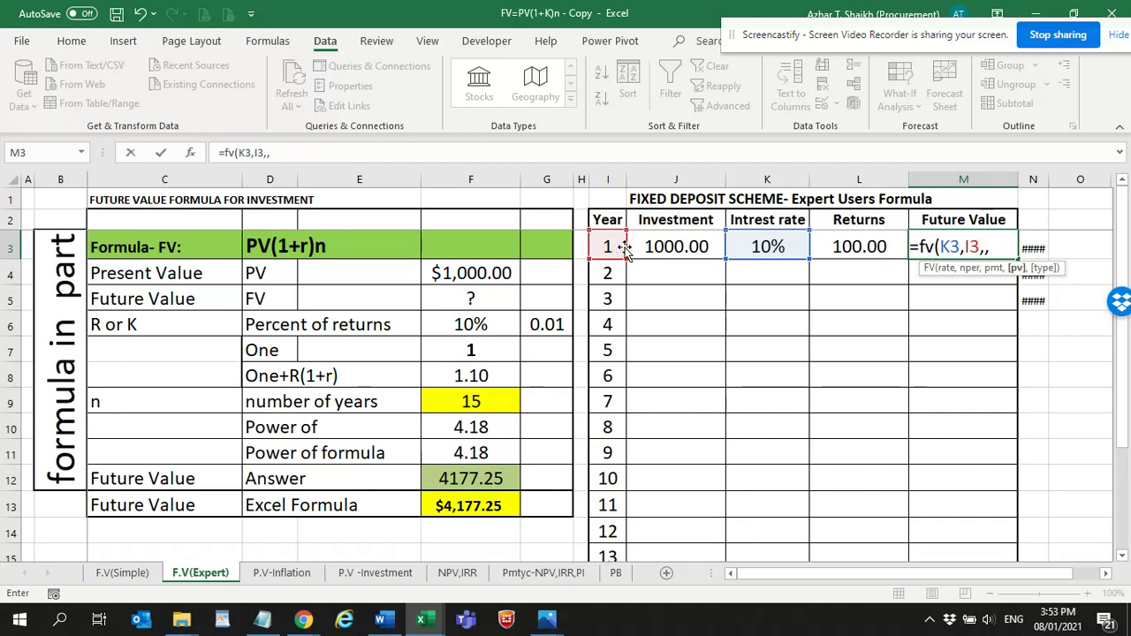
{"action": "type", "text": "-"}
{"action": "left_click", "coordinate": [684, 249]}
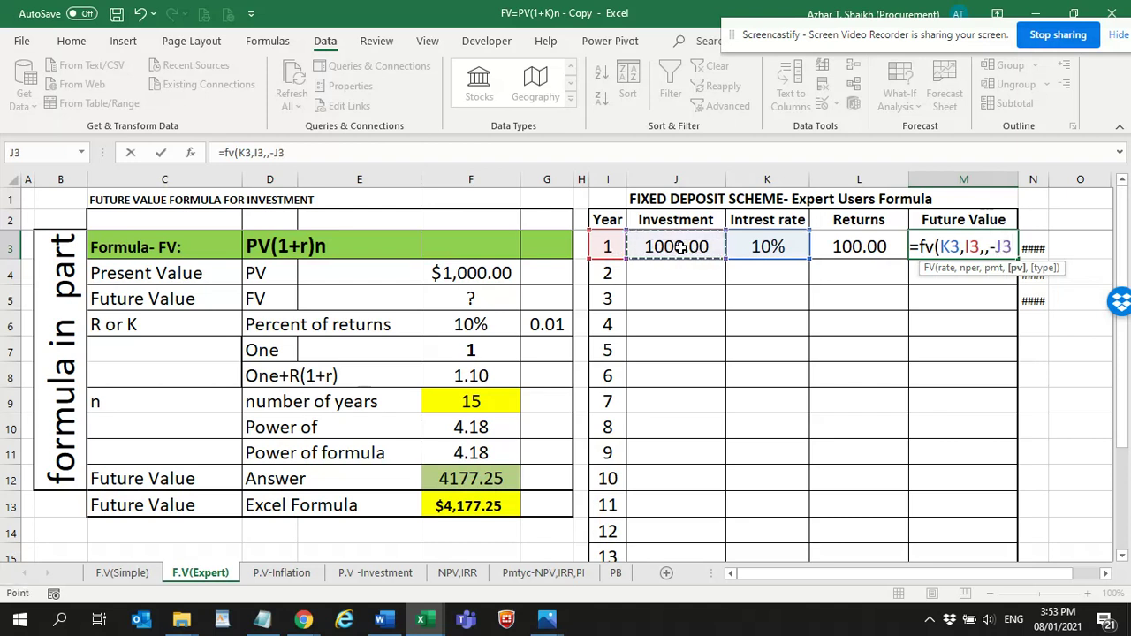
{"action": "type", "text": ")"}
{"action": "key", "text": "Return"}
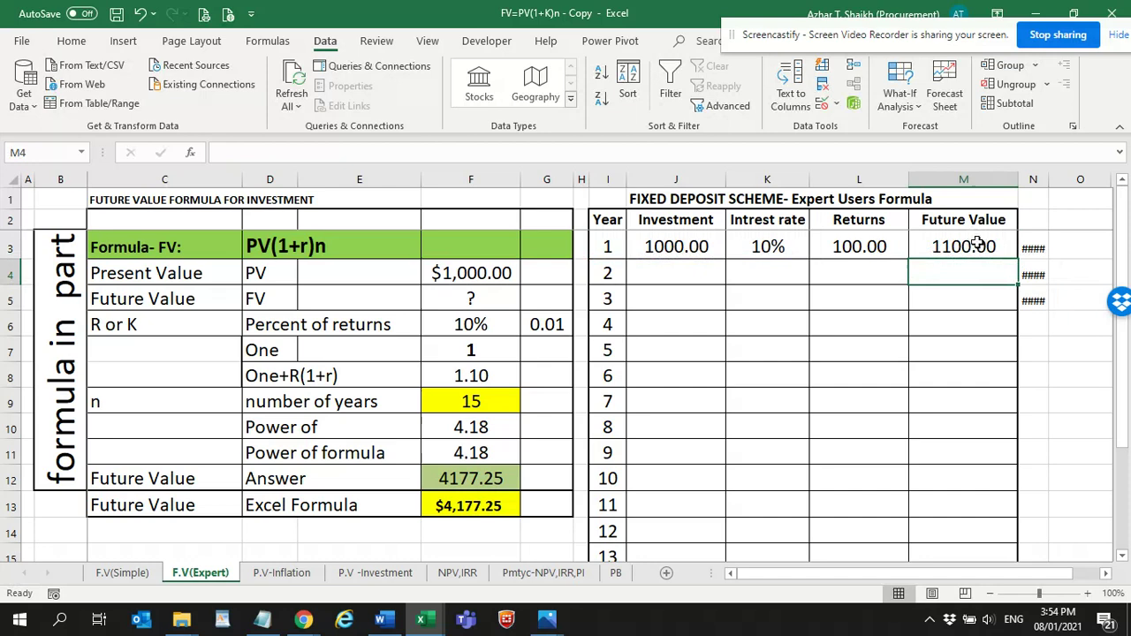
Step: Examine the year 1 and year 2 investment cells on the F.V(Simple) sheet and return to the F.V(Expert) sheet
{"action": "left_click", "coordinate": [698, 245]}
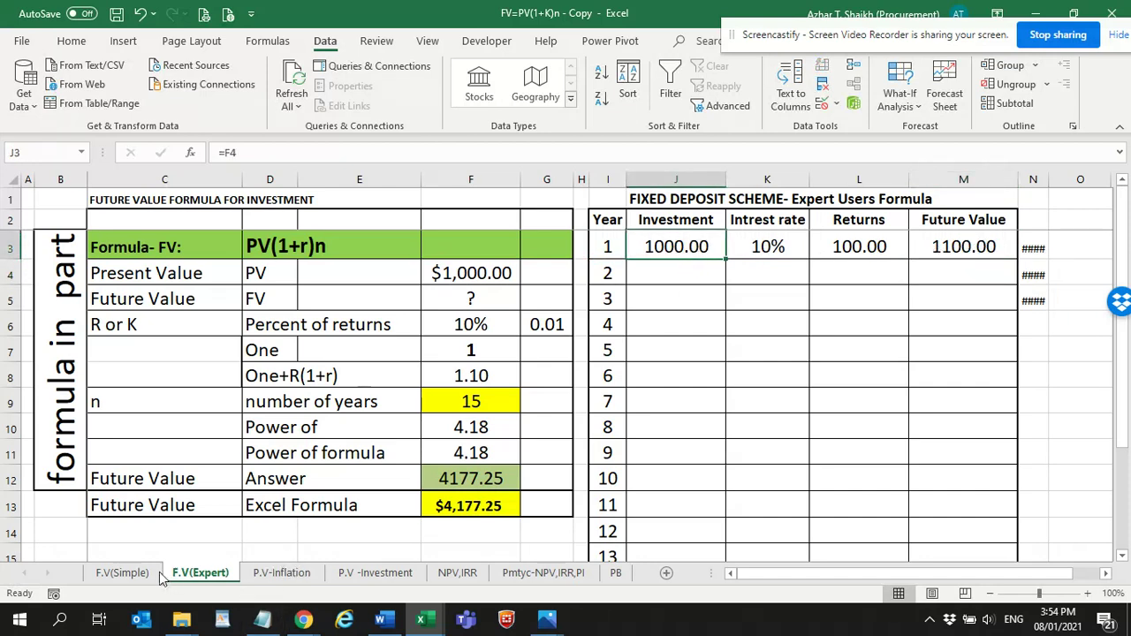
{"action": "left_click", "coordinate": [122, 572]}
{"action": "left_click", "coordinate": [678, 246]}
{"action": "left_click", "coordinate": [686, 269]}
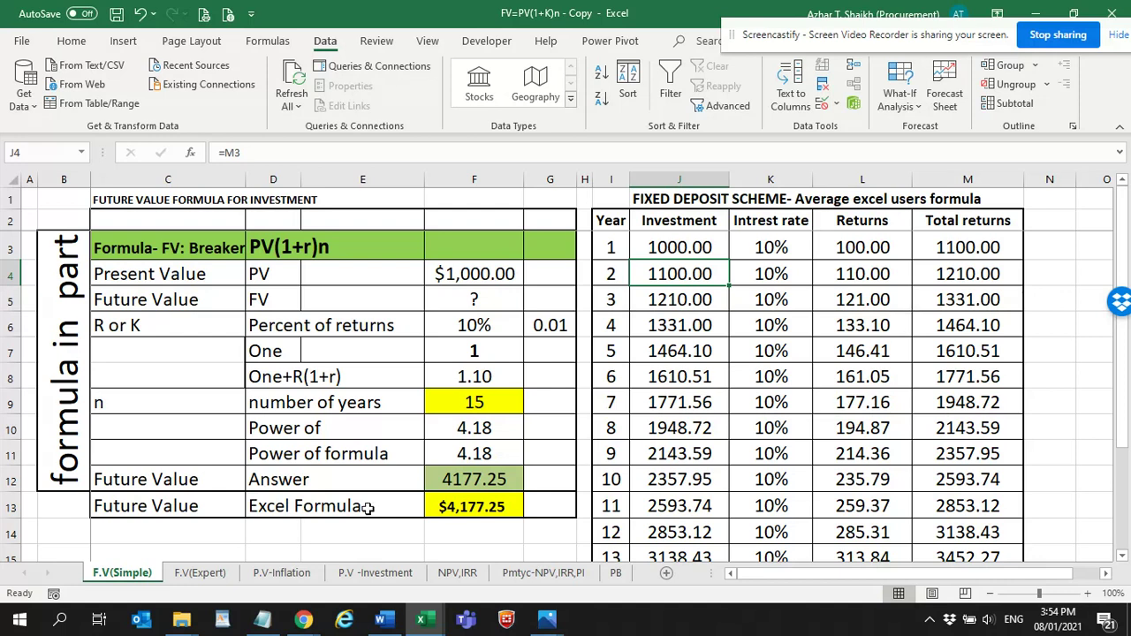
{"action": "left_click", "coordinate": [200, 572]}
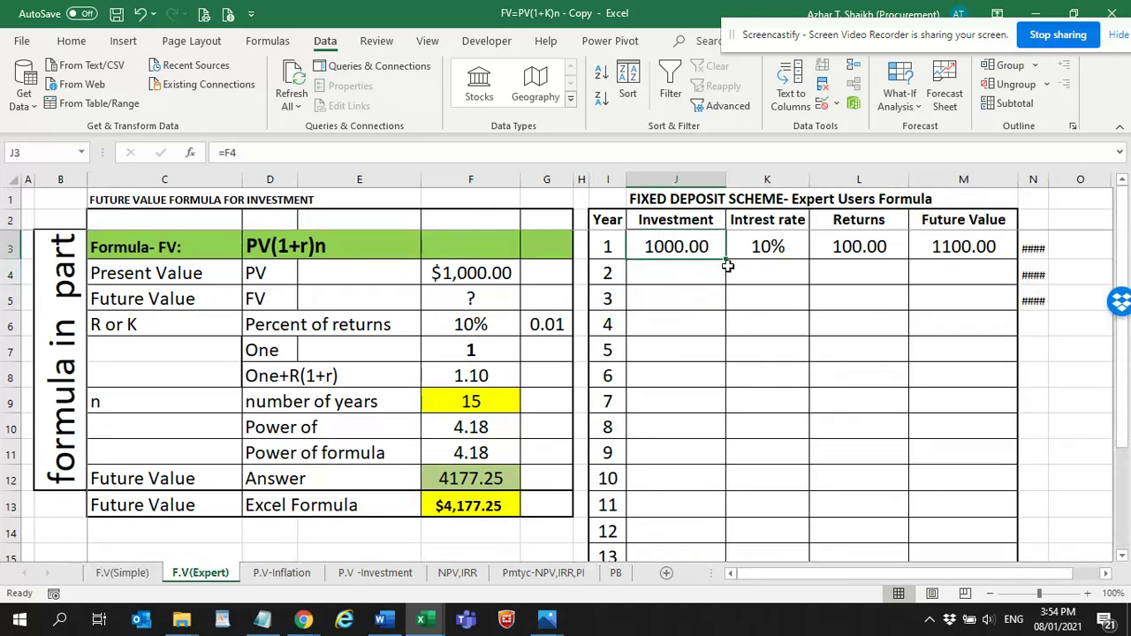
Step: Try to fill the relative formula =F4 from J3 down the Investment column and inspect the year 2 formula
{"action": "left_click_drag", "start_coordinate": [727, 261], "coordinate": [720, 520]}
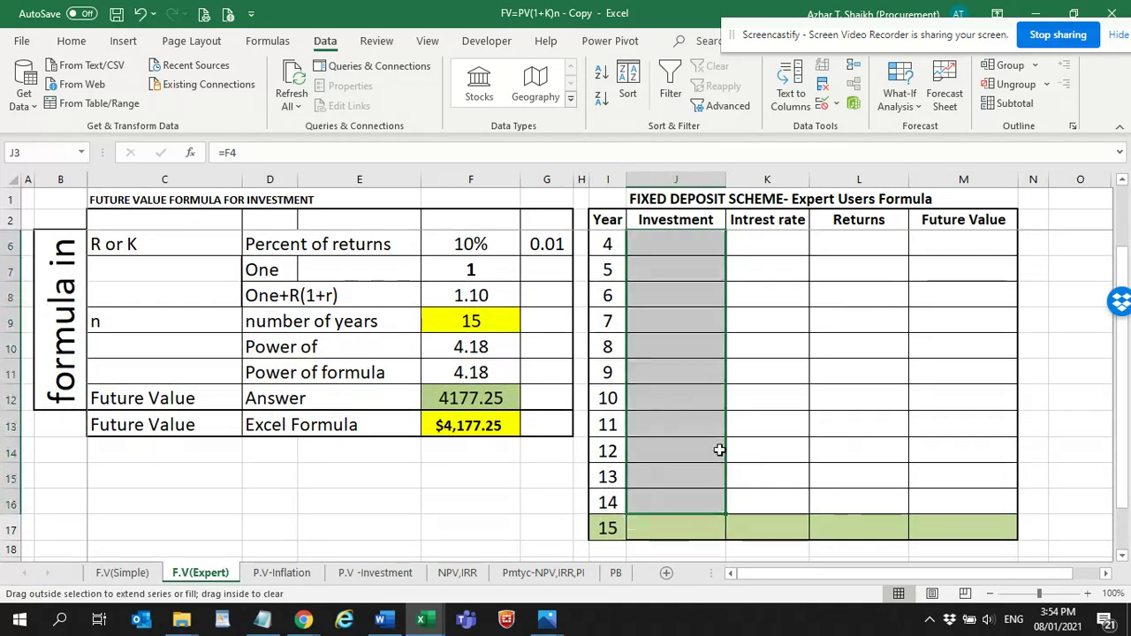
{"action": "left_click", "coordinate": [717, 507]}
{"action": "left_click_drag", "start_coordinate": [726, 516], "coordinate": [723, 530]}
{"action": "scroll", "coordinate": [715, 323], "scroll_direction": "up", "scroll_amount": 1}
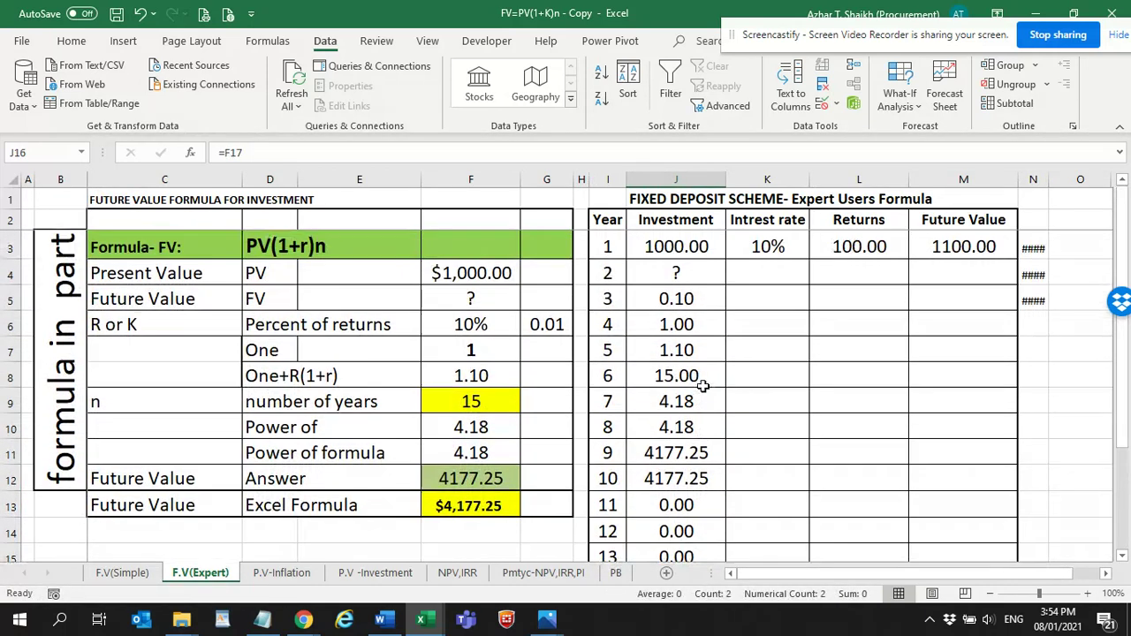
{"action": "left_click", "coordinate": [691, 266]}
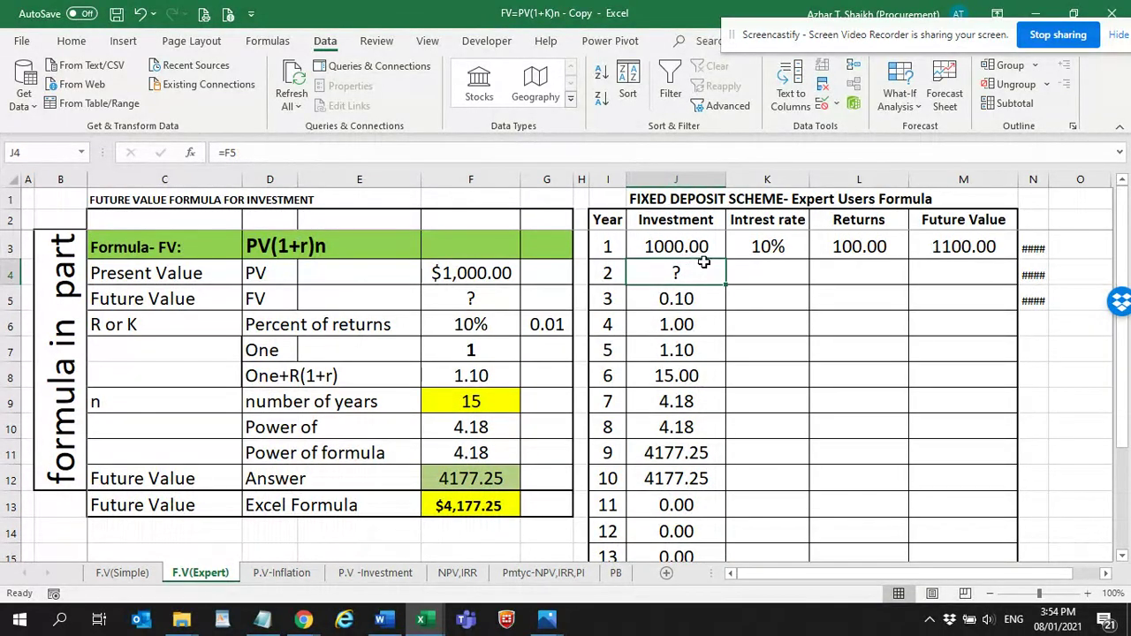
Step: Make the reference in J3 absolute as =$F$4 and fill it down the Investment column to year 15
{"action": "left_click", "coordinate": [697, 250]}
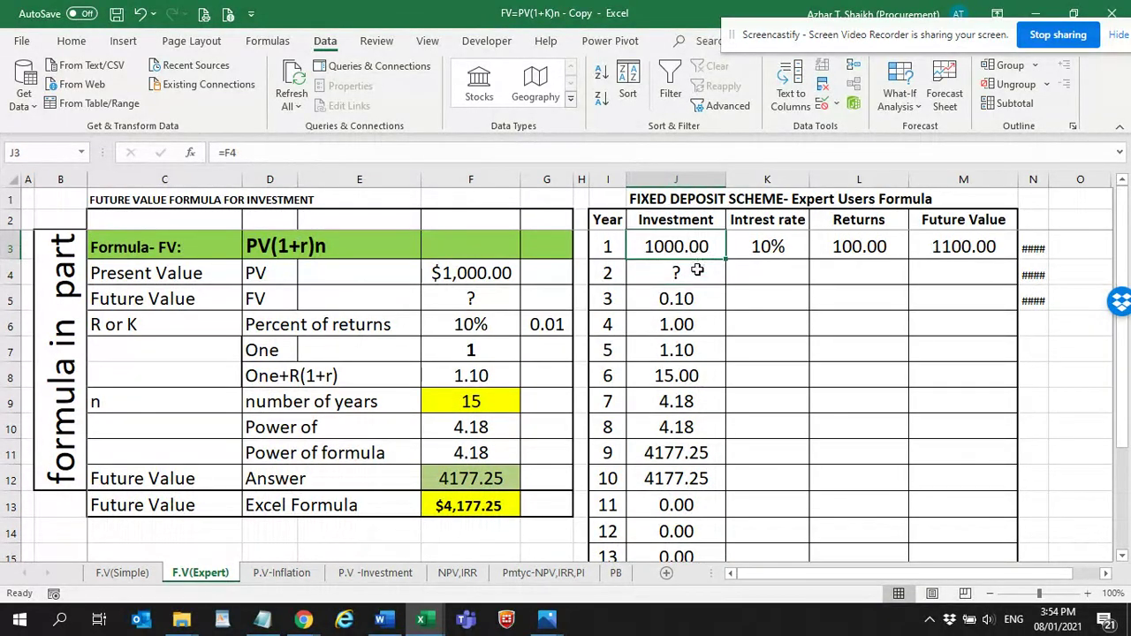
{"action": "left_click", "coordinate": [231, 152]}
{"action": "key", "text": "F4"}
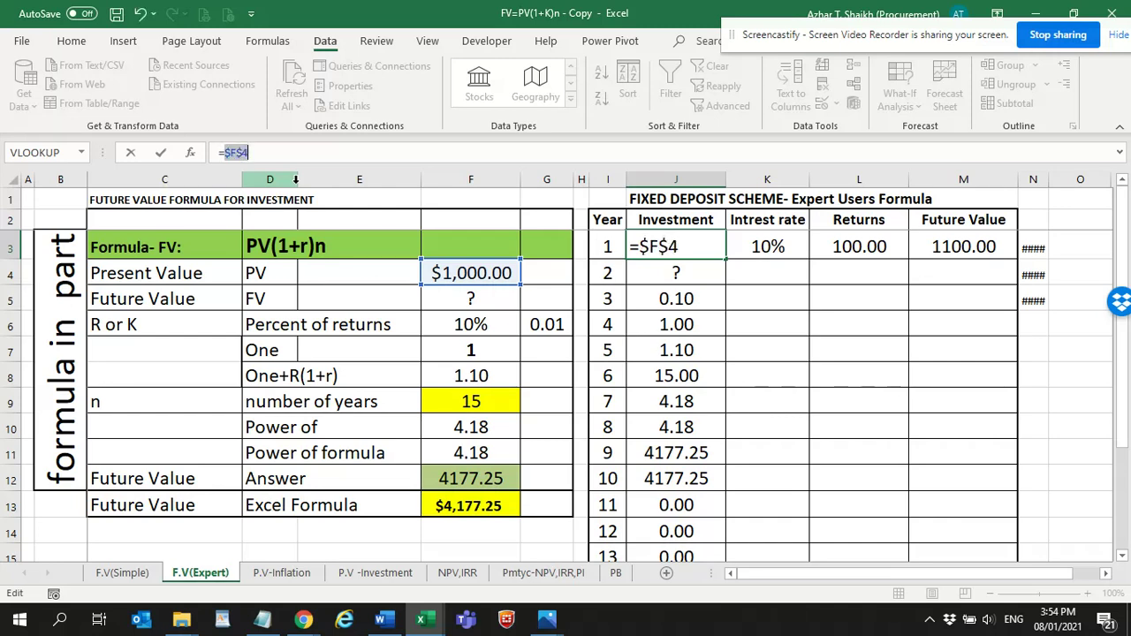
{"action": "key", "text": "ctrl+Return"}
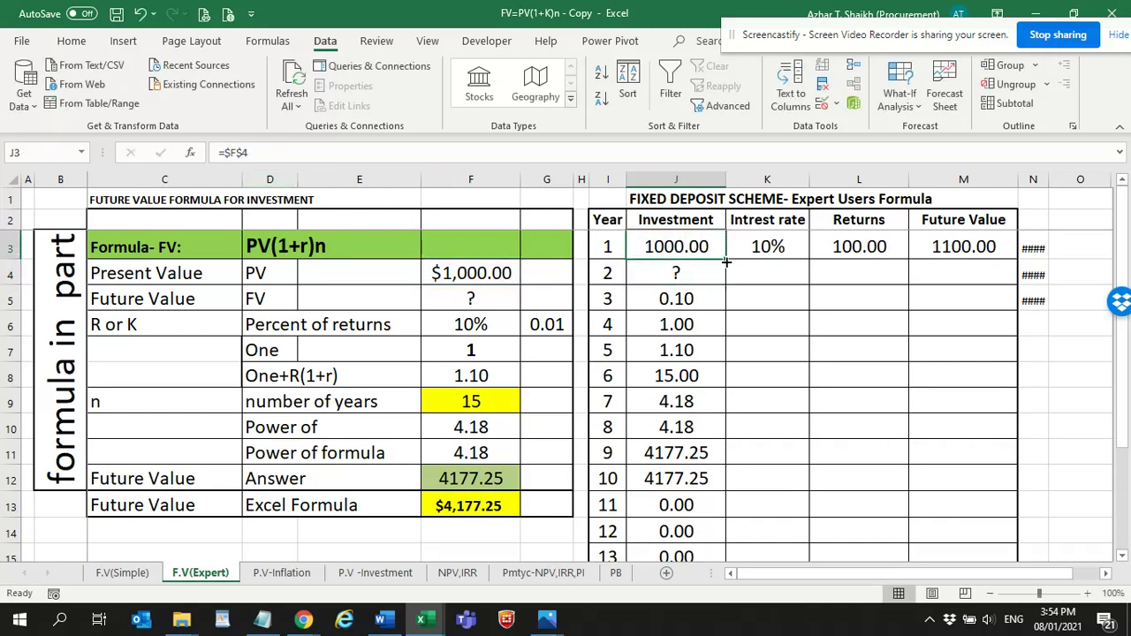
{"action": "double_click", "coordinate": [725, 260]}
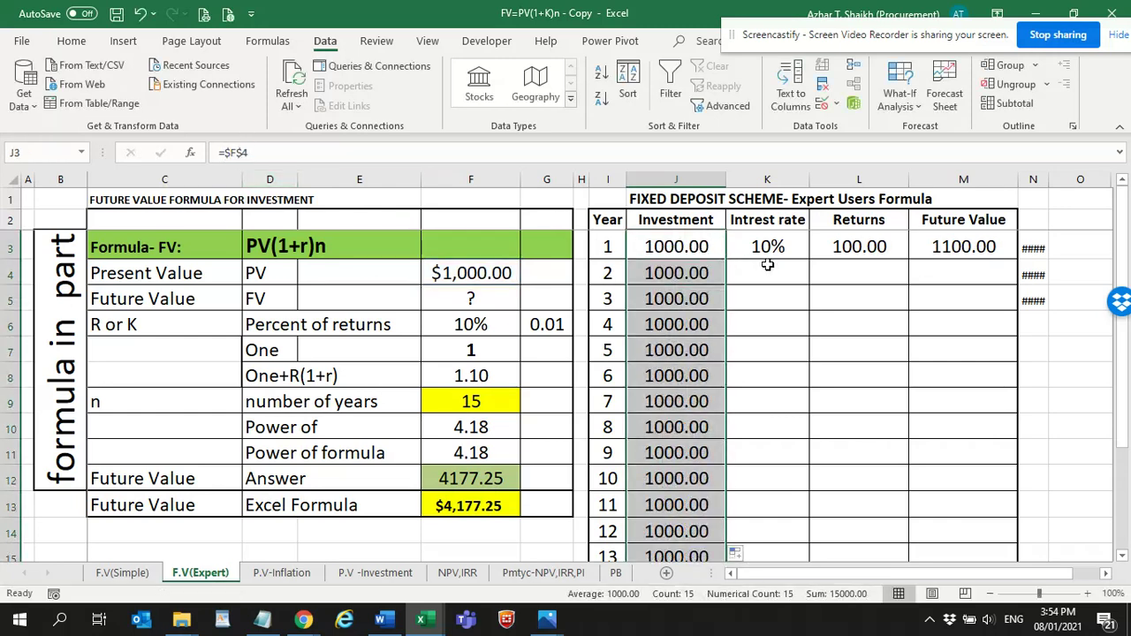
Step: Fill the interest rate in K3 and the returns formula in L3 down their columns to year 15
{"action": "left_click", "coordinate": [765, 248]}
{"action": "double_click", "coordinate": [810, 262]}
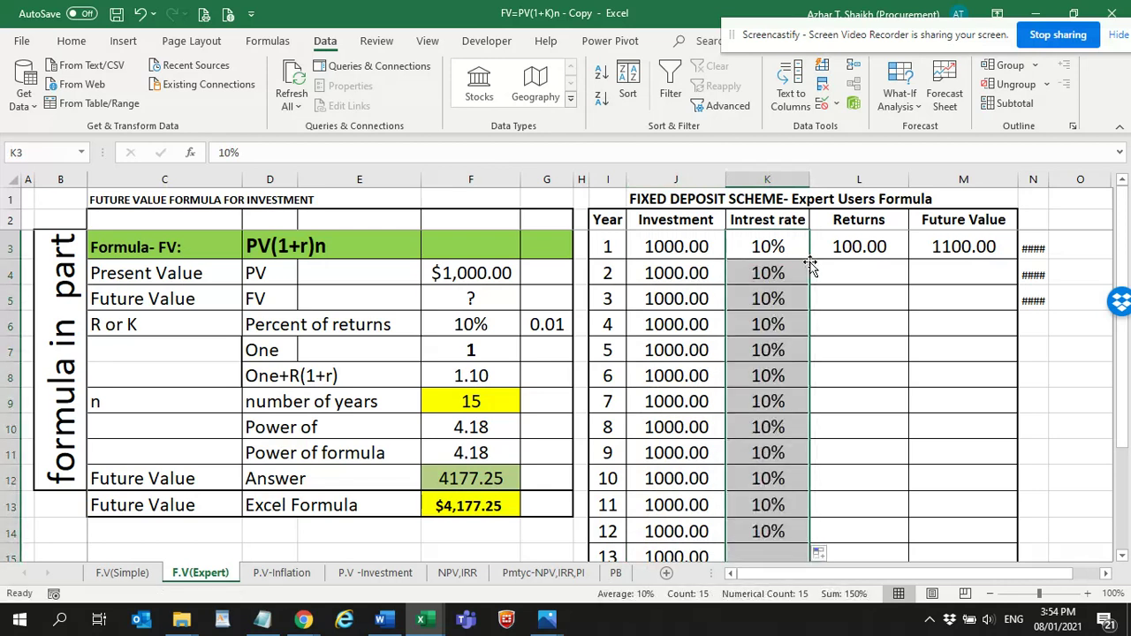
{"action": "left_click", "coordinate": [857, 247]}
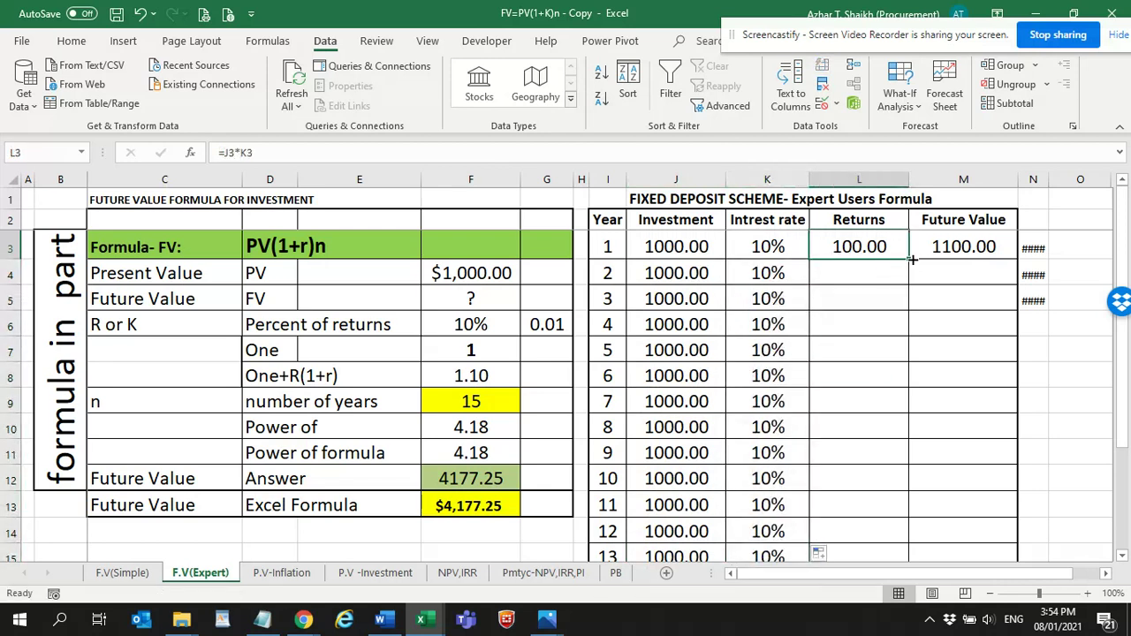
{"action": "double_click", "coordinate": [912, 259]}
{"action": "left_click_drag", "start_coordinate": [884, 272], "coordinate": [884, 324]}
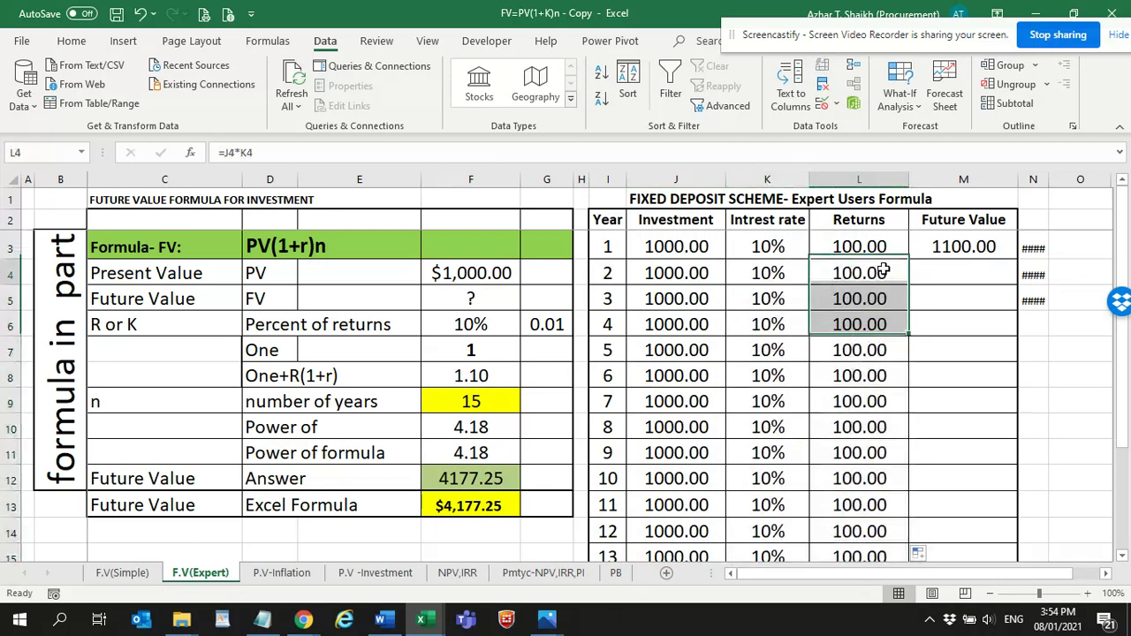
Step: Fill the future value formula from M3 down to year 15 and switch to the F.V(Simple) sheet for comparison
{"action": "left_click", "coordinate": [950, 248]}
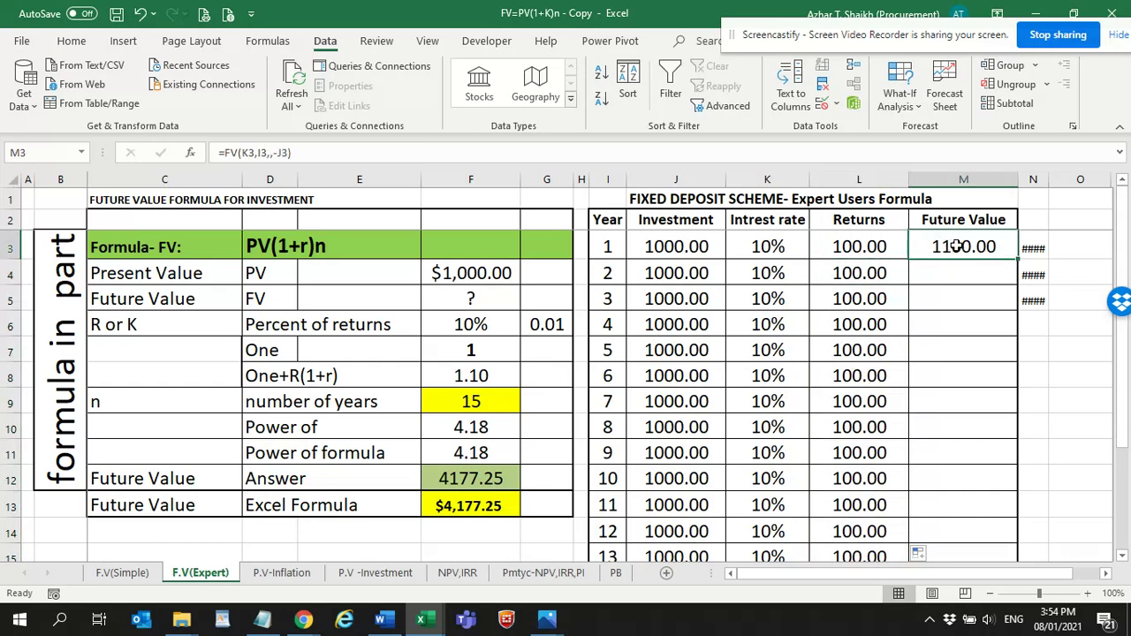
{"action": "double_click", "coordinate": [1016, 256]}
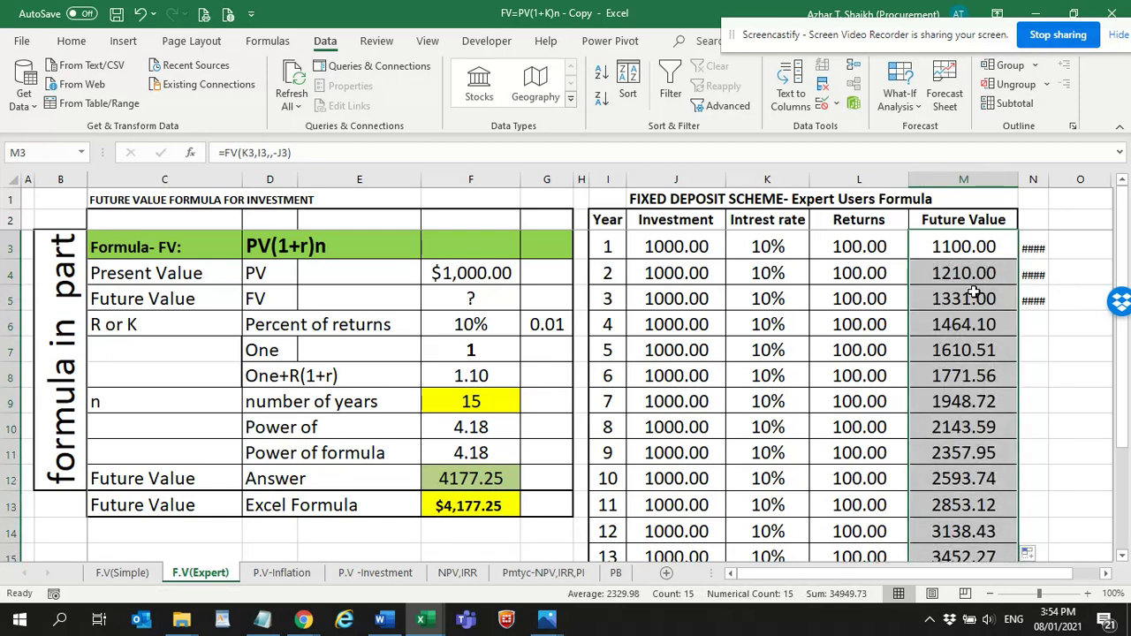
{"action": "scroll", "coordinate": [969, 299], "scroll_direction": "down", "scroll_amount": 1}
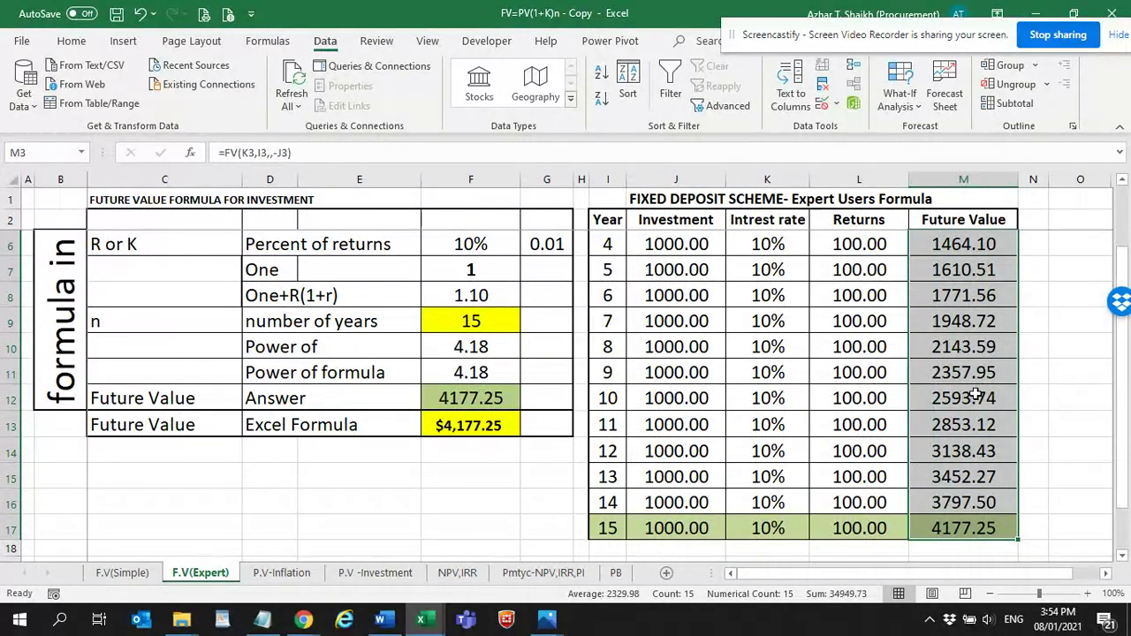
{"action": "left_click", "coordinate": [124, 572]}
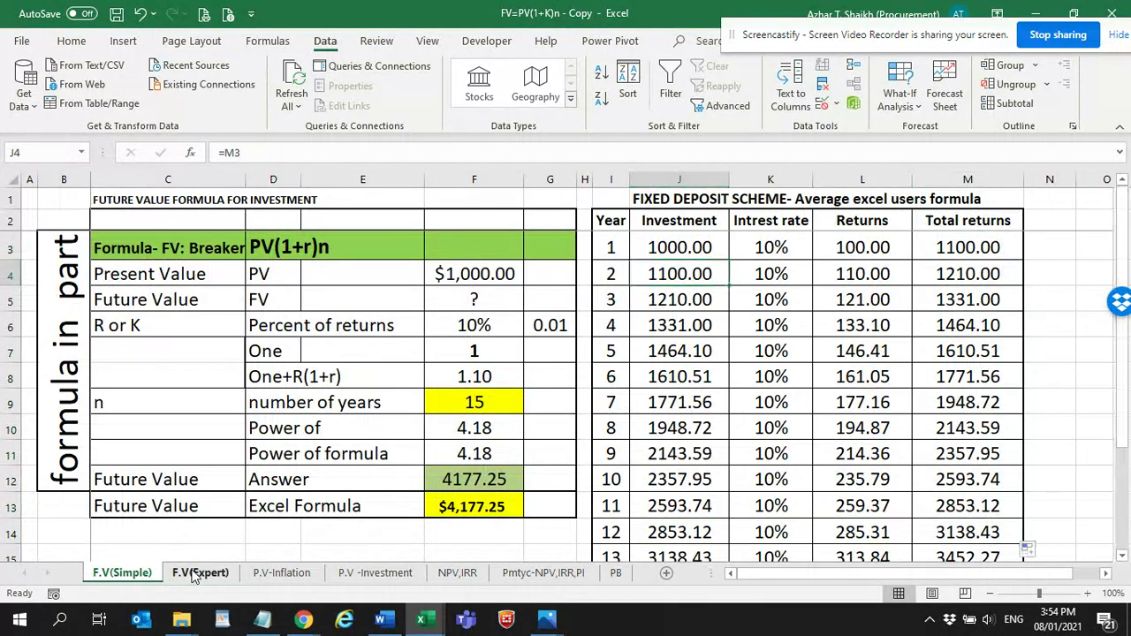
Step: On the F.V(Expert) sheet, try 9 as the number of years in F9 and settle on 4
{"action": "left_click", "coordinate": [198, 572]}
{"action": "scroll", "coordinate": [619, 335], "scroll_direction": "up", "scroll_amount": 2}
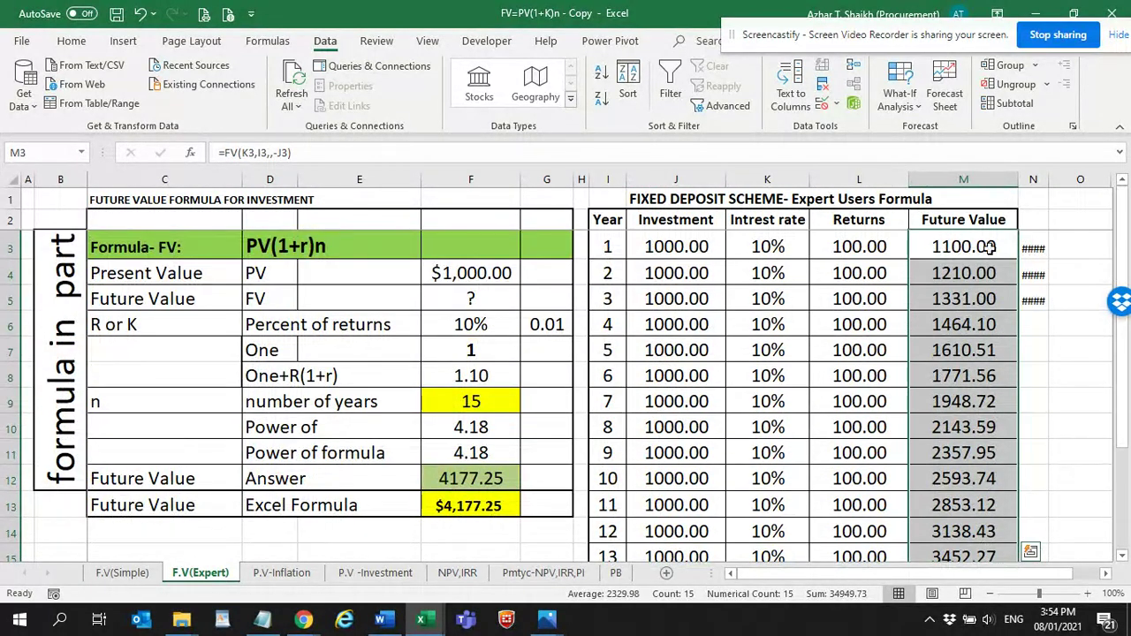
{"action": "left_click", "coordinate": [485, 409]}
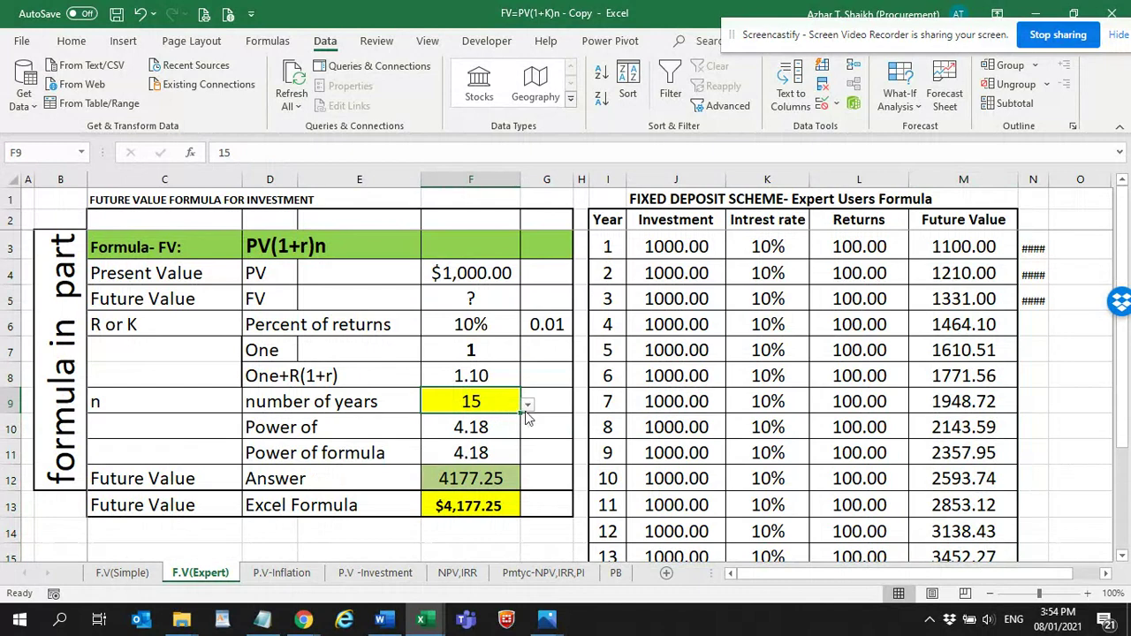
{"action": "left_click", "coordinate": [528, 405]}
{"action": "left_click", "coordinate": [466, 433]}
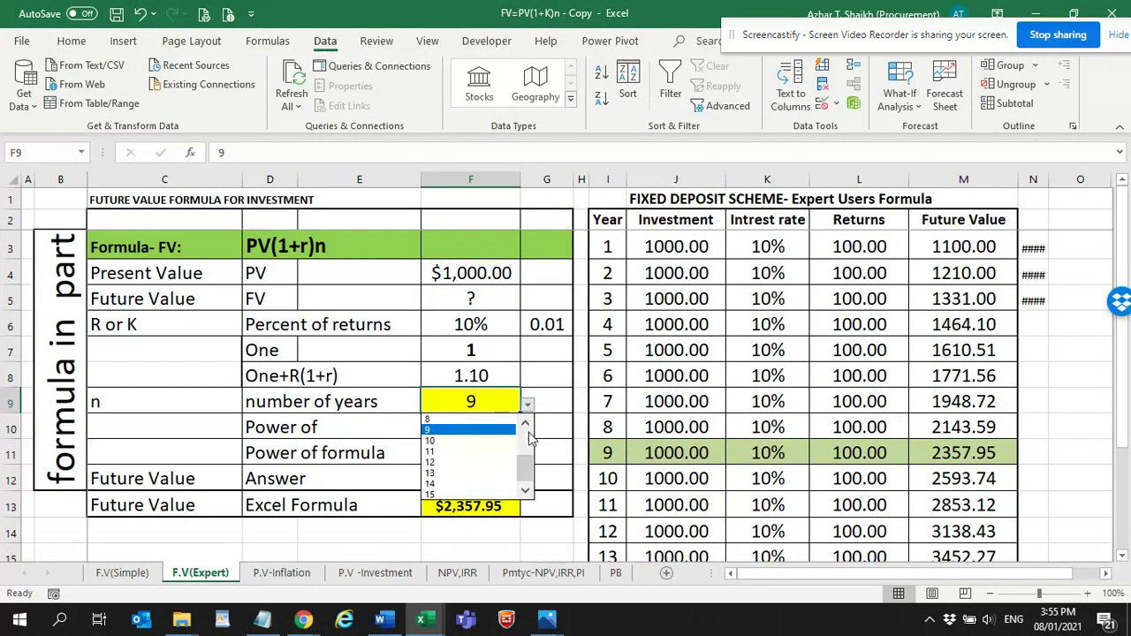
{"action": "left_click_drag", "start_coordinate": [524, 472], "coordinate": [534, 439]}
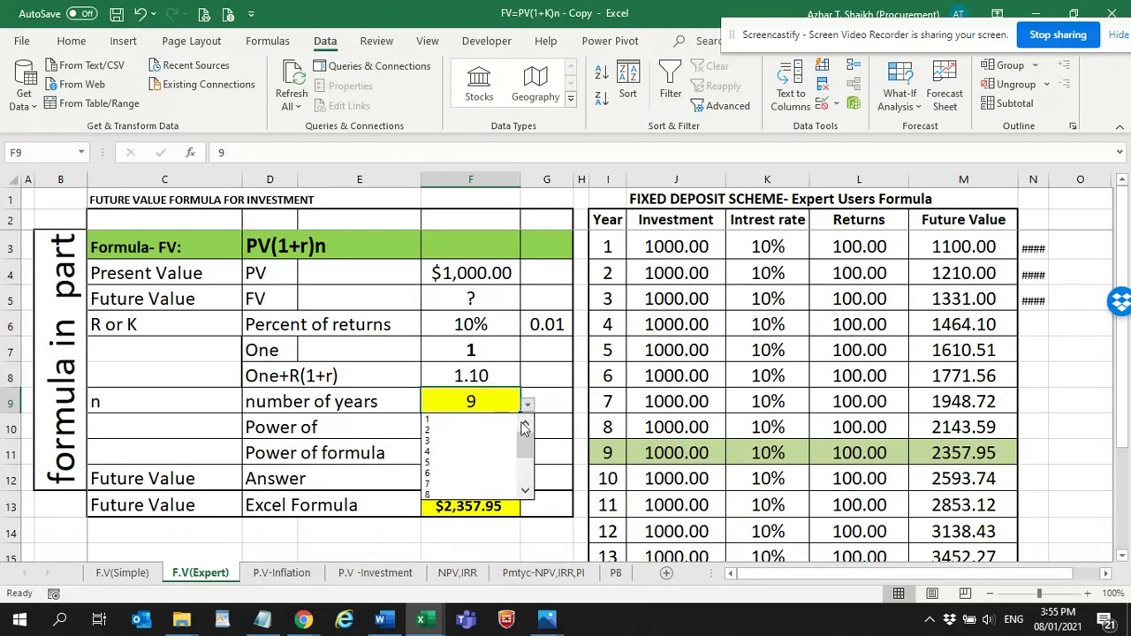
{"action": "left_click", "coordinate": [470, 445]}
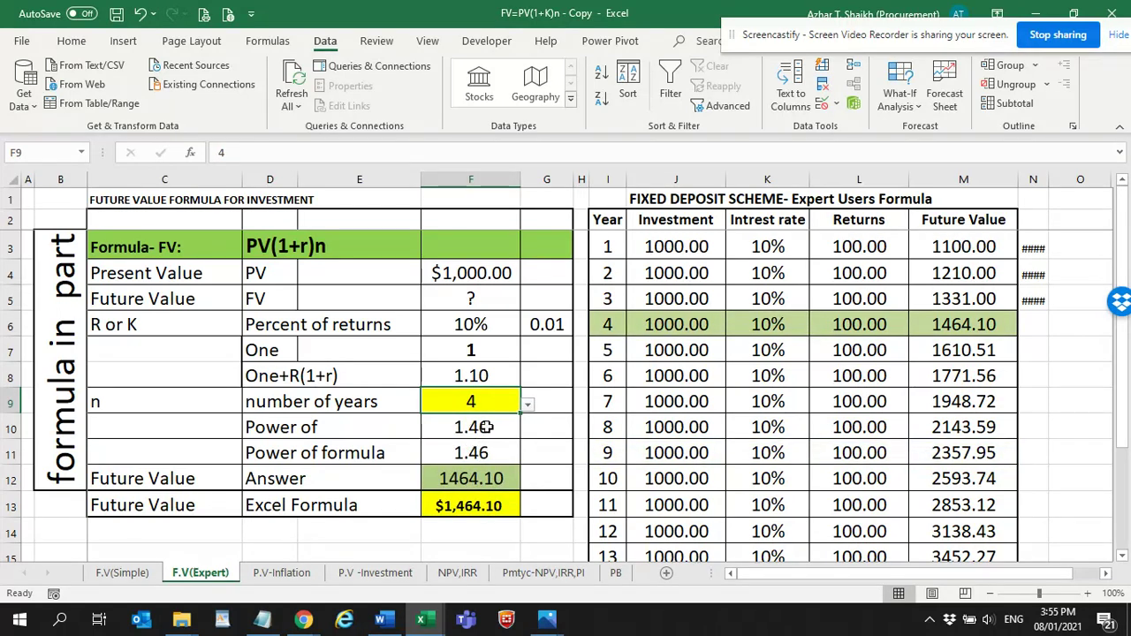
Step: Inspect the formulas behind the answer, both power cells and the rate inputs on the F.V(Expert) sheet
{"action": "left_click", "coordinate": [469, 482]}
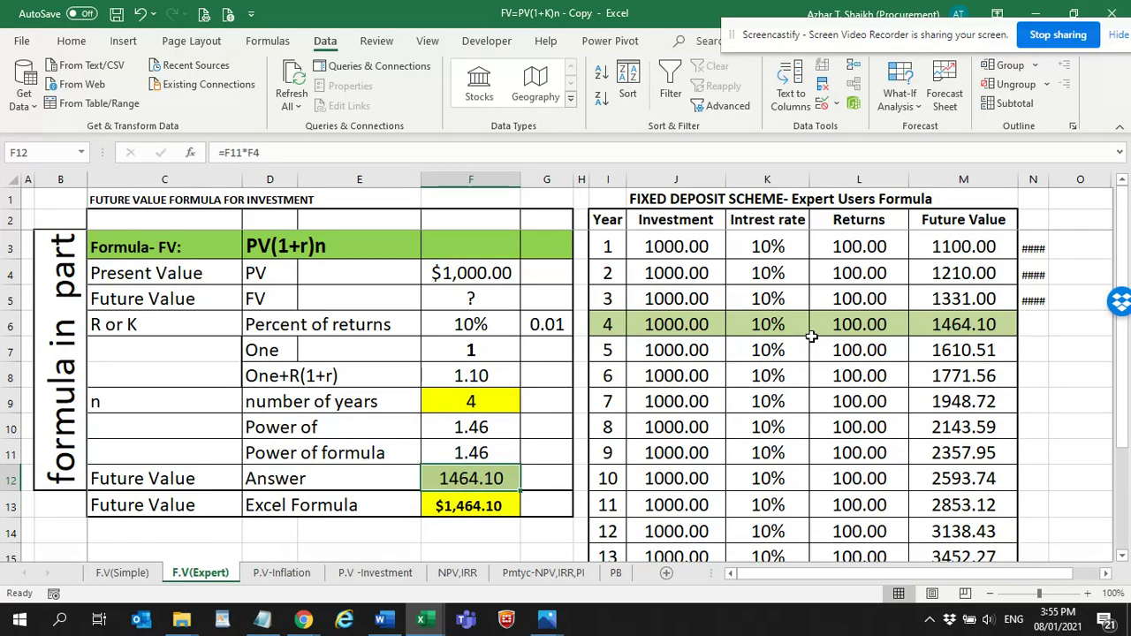
{"action": "left_click", "coordinate": [497, 425]}
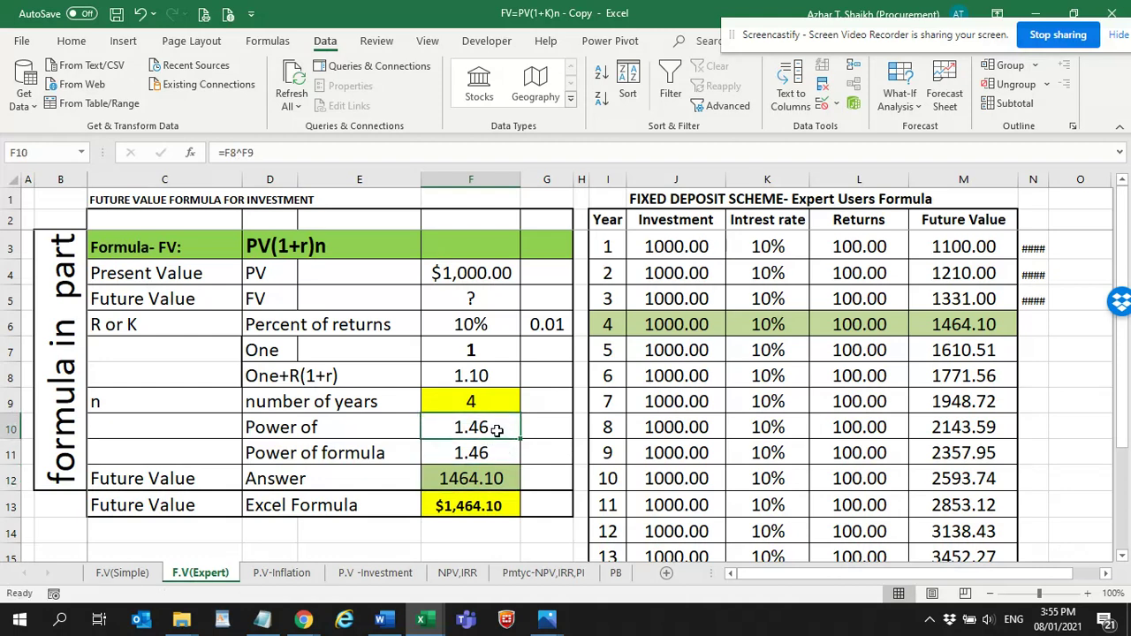
{"action": "left_click", "coordinate": [495, 449]}
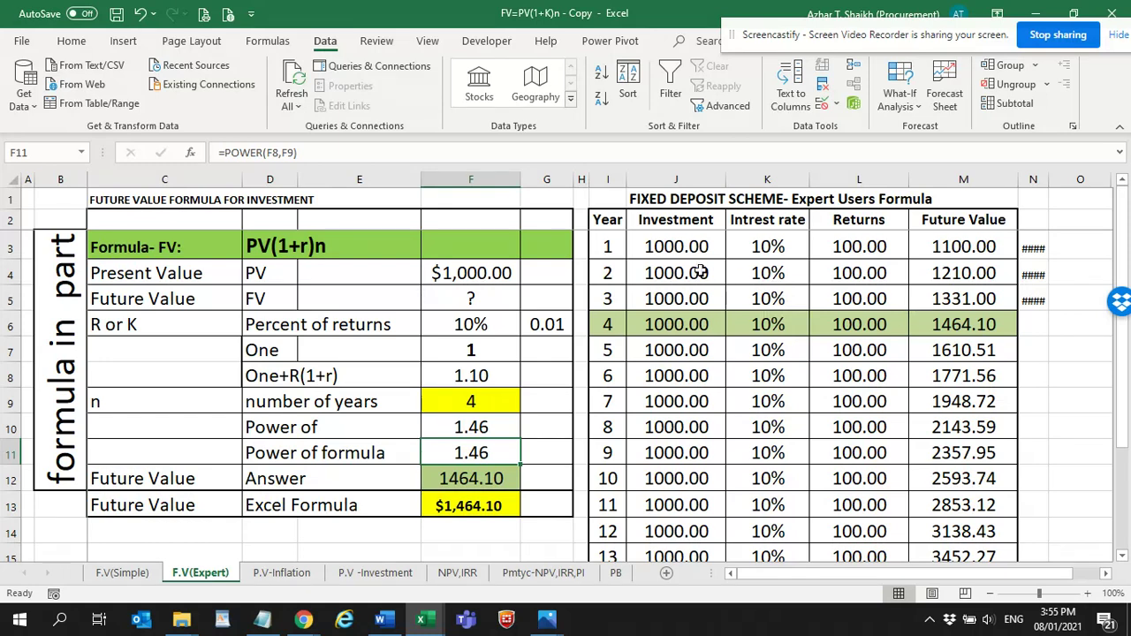
{"action": "left_click", "coordinate": [481, 378]}
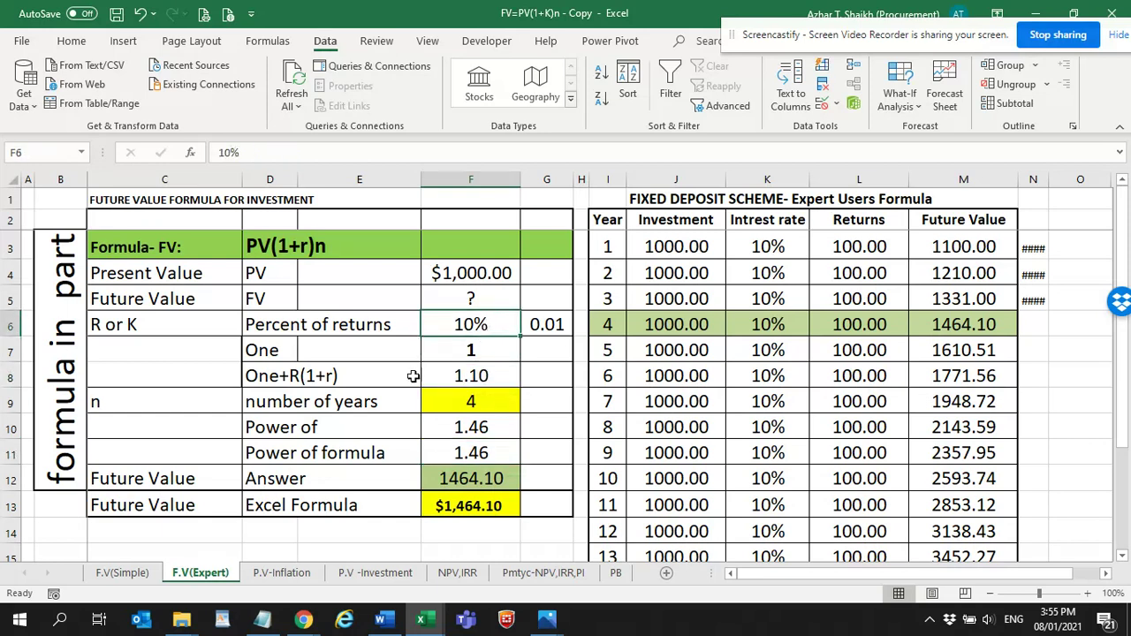
Step: On the F.V(Simple) sheet, try an interest rate of 8% for year 4 and 12% for year 7
{"action": "left_click", "coordinate": [122, 573]}
{"action": "left_click", "coordinate": [499, 325]}
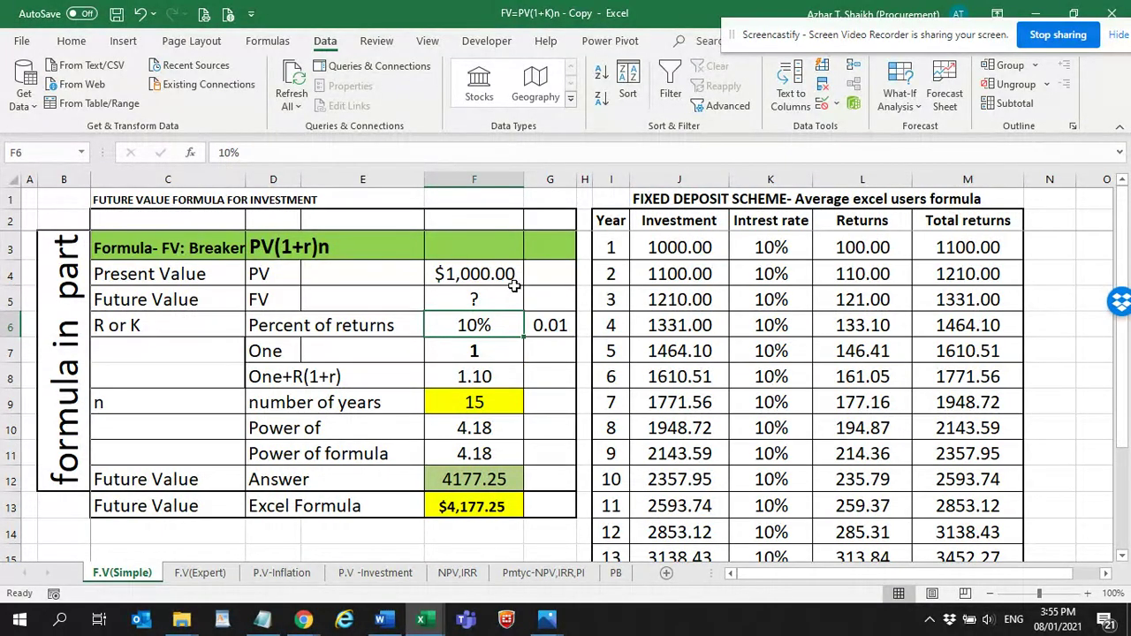
{"action": "left_click", "coordinate": [789, 325]}
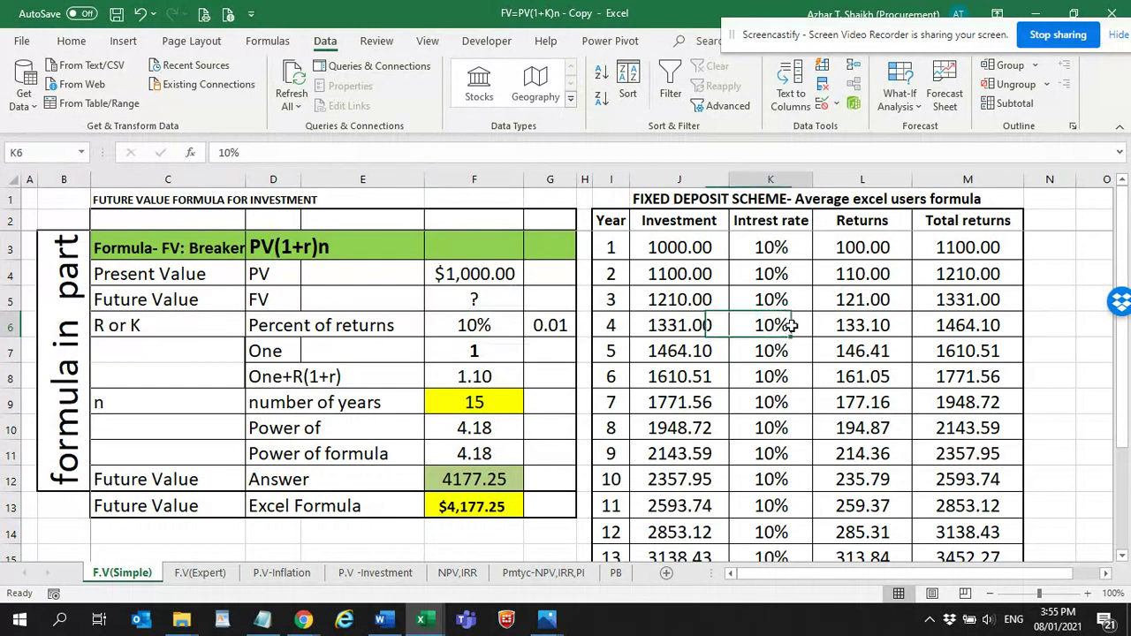
{"action": "type", "text": "8"}
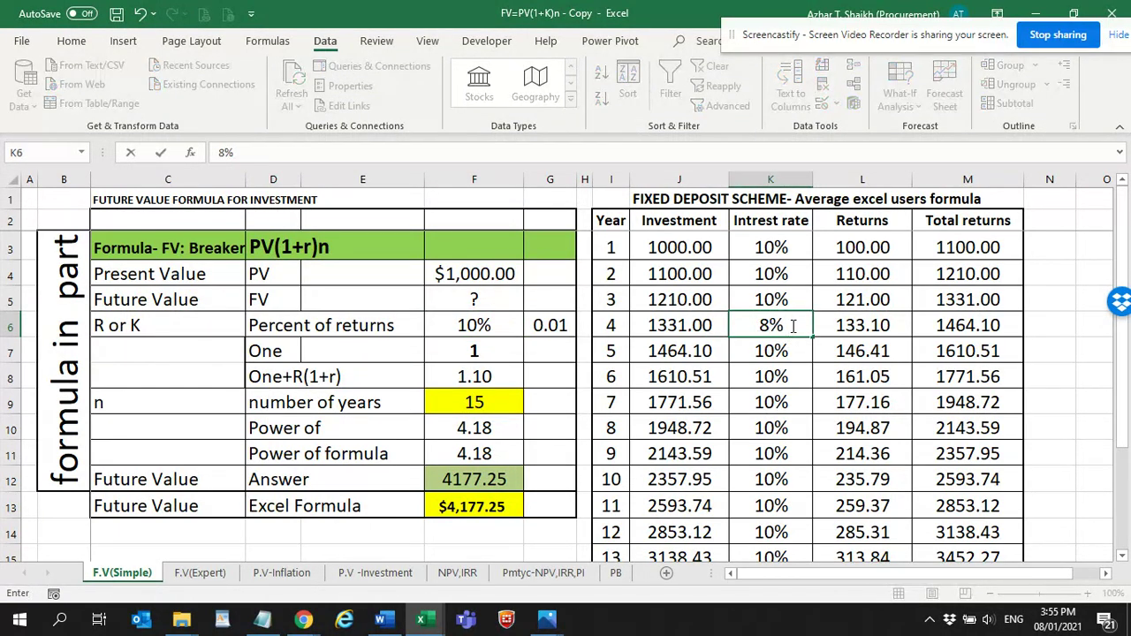
{"action": "key", "text": "Return"}
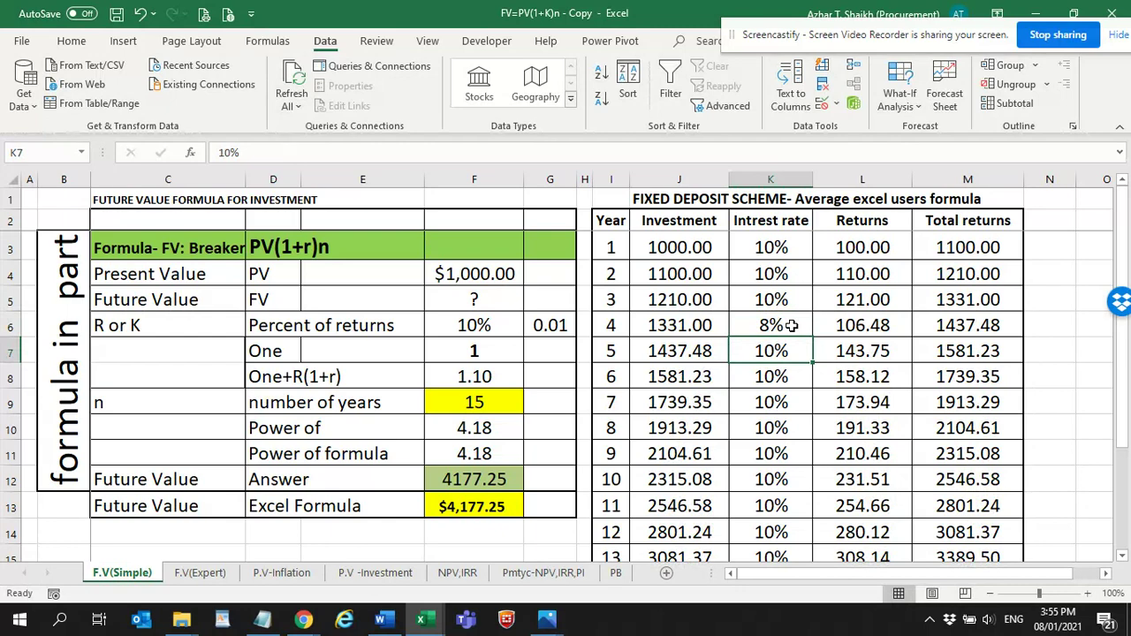
{"action": "left_click", "coordinate": [774, 399]}
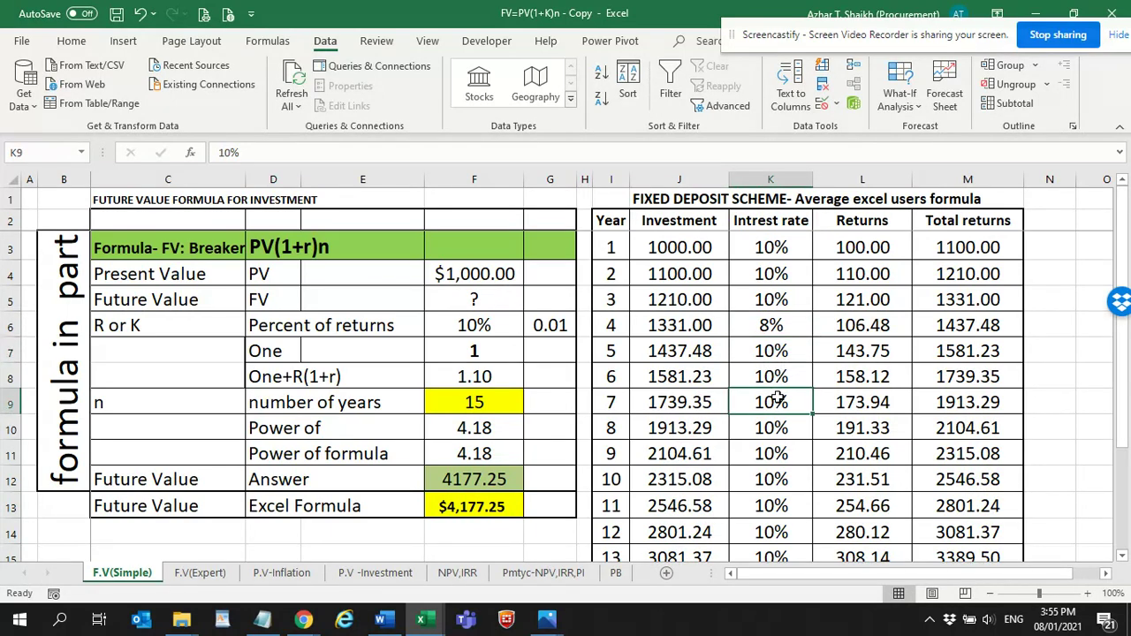
{"action": "type", "text": "12"}
{"action": "key", "text": "Return"}
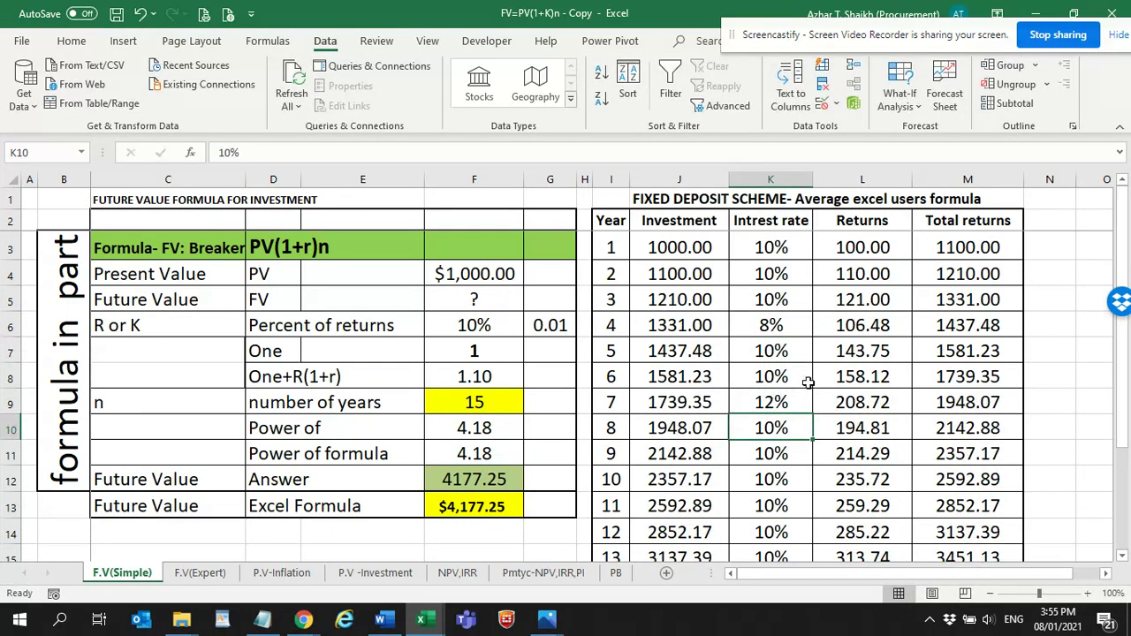
Step: Compare the year 15 total returns with the formula answer in F12, and undo both interest rate changes
{"action": "scroll", "coordinate": [821, 375], "scroll_direction": "down", "scroll_amount": 1}
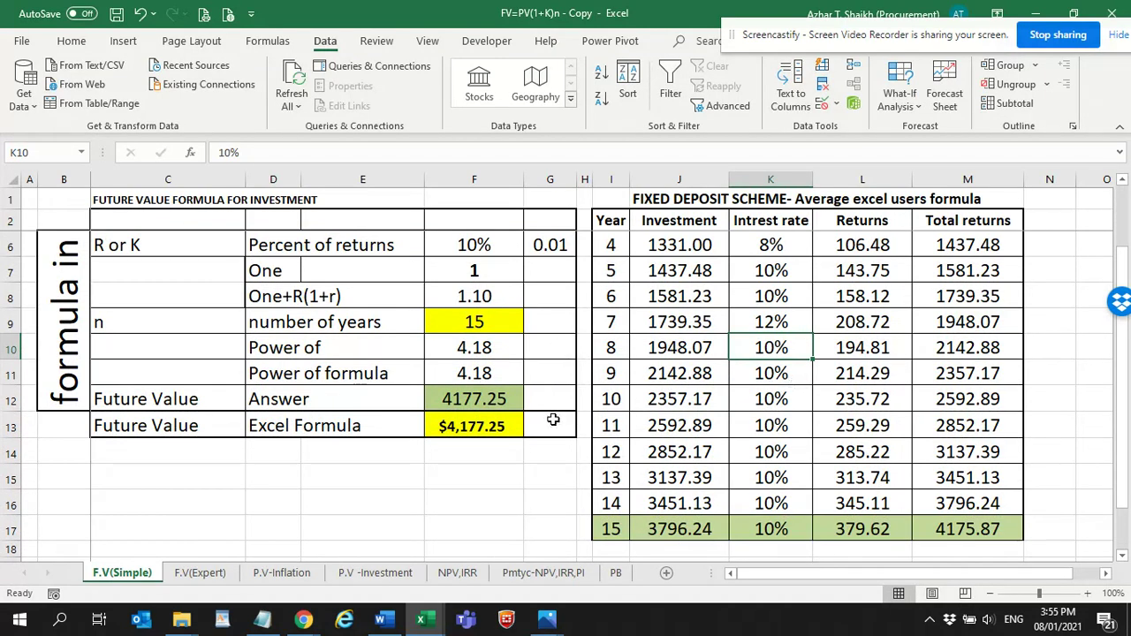
{"action": "left_click", "coordinate": [493, 399]}
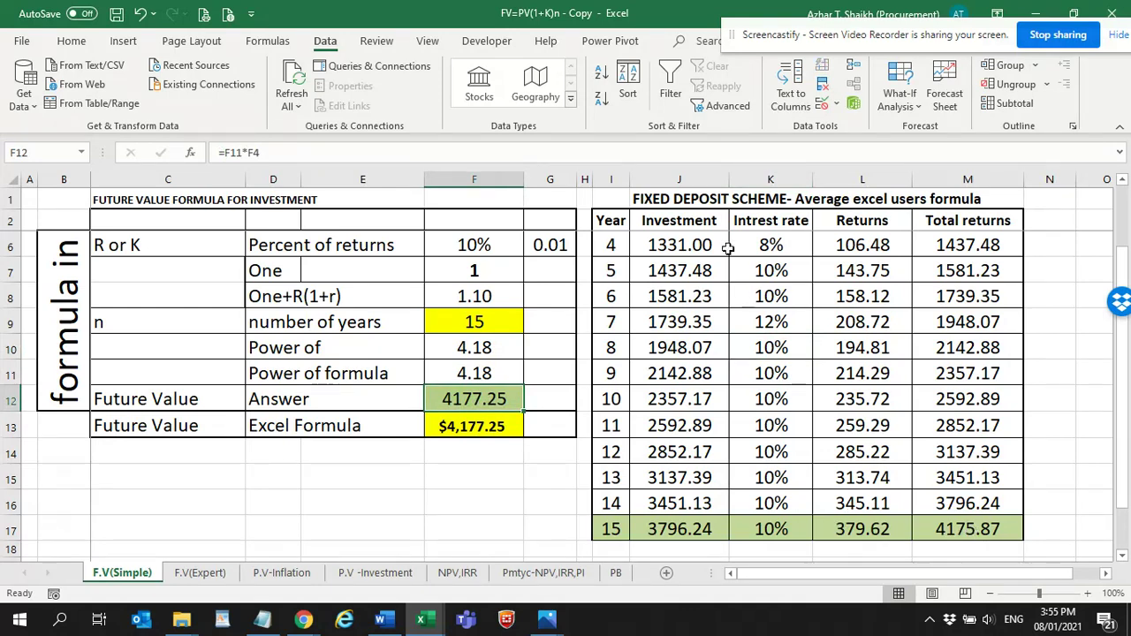
{"action": "scroll", "coordinate": [731, 373], "scroll_direction": "up", "scroll_amount": 1}
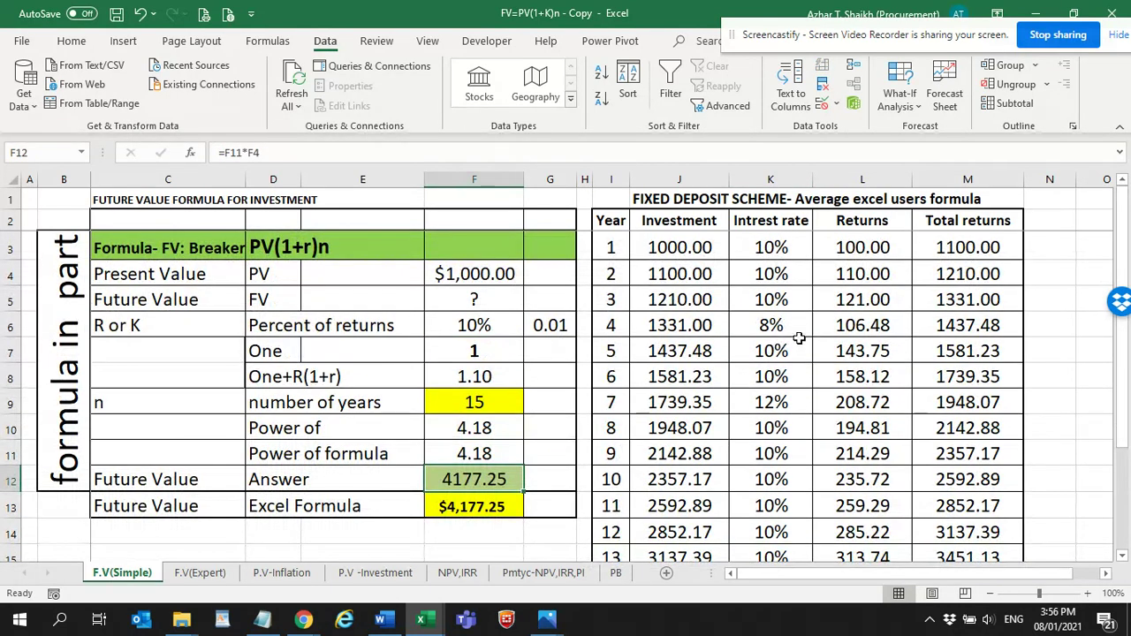
{"action": "key", "text": "ctrl+z"}
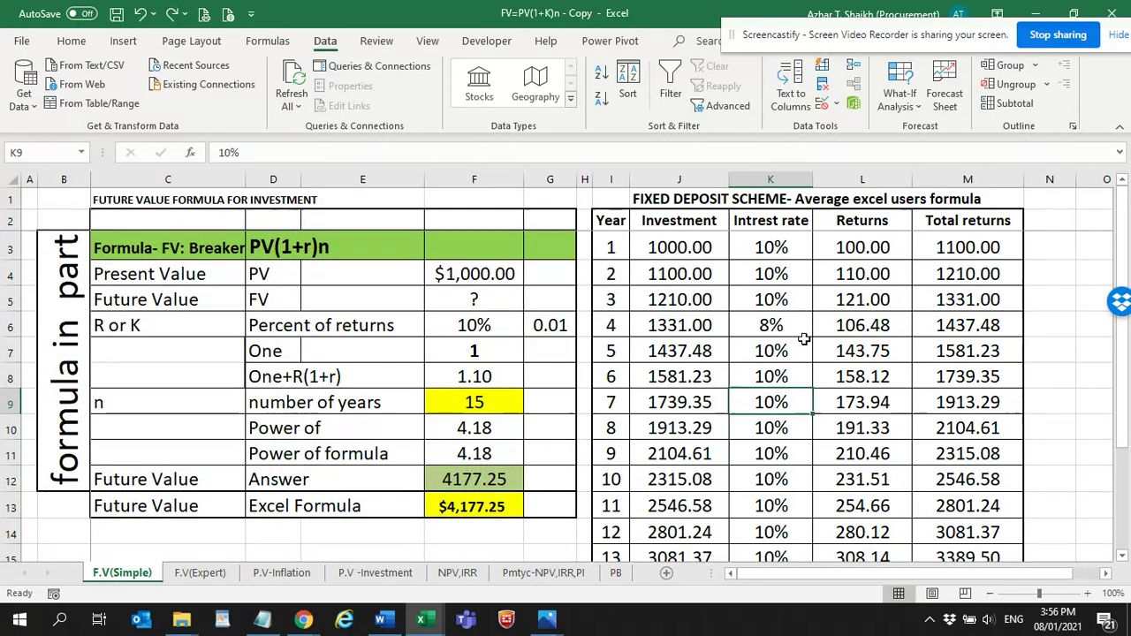
{"action": "key", "text": "ctrl+z"}
{"action": "key", "text": "ctrl+z"}
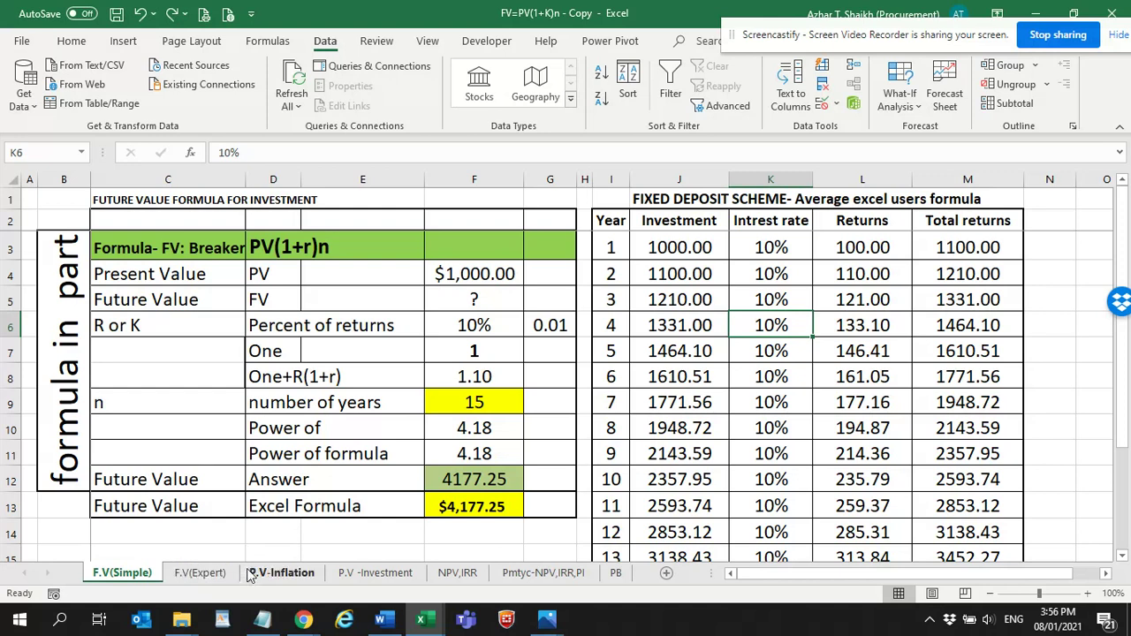
Step: Review the future value in F5 of the P.V-Inflation sheet, glance at the NPV,IRR sheet and return to P.V-Inflation
{"action": "left_click", "coordinate": [196, 571]}
{"action": "left_click", "coordinate": [281, 572]}
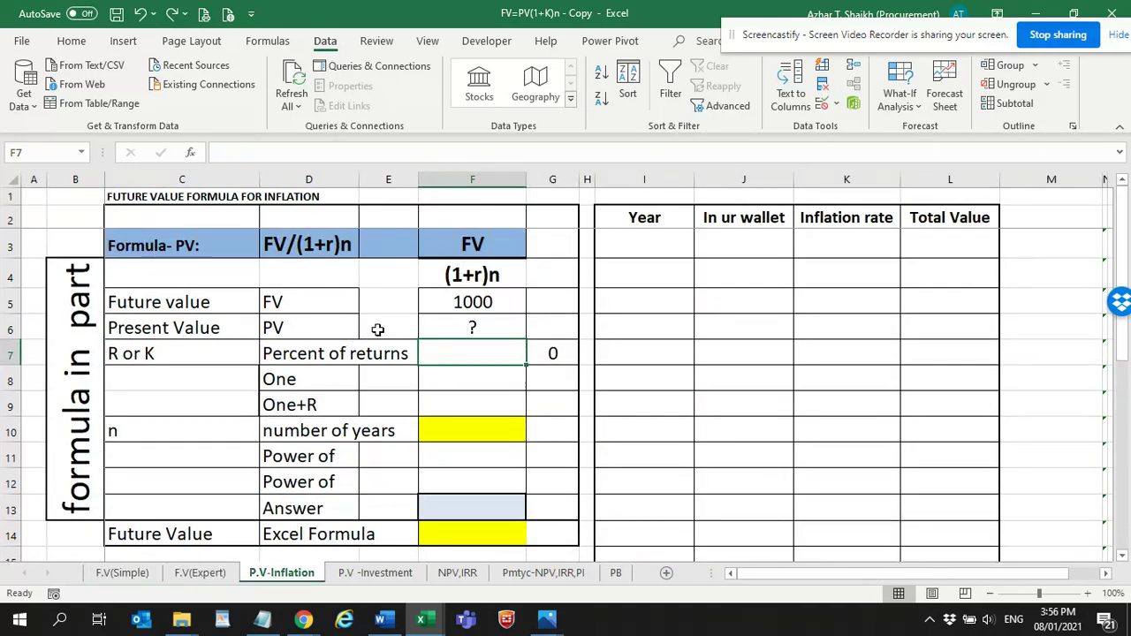
{"action": "left_click", "coordinate": [492, 303]}
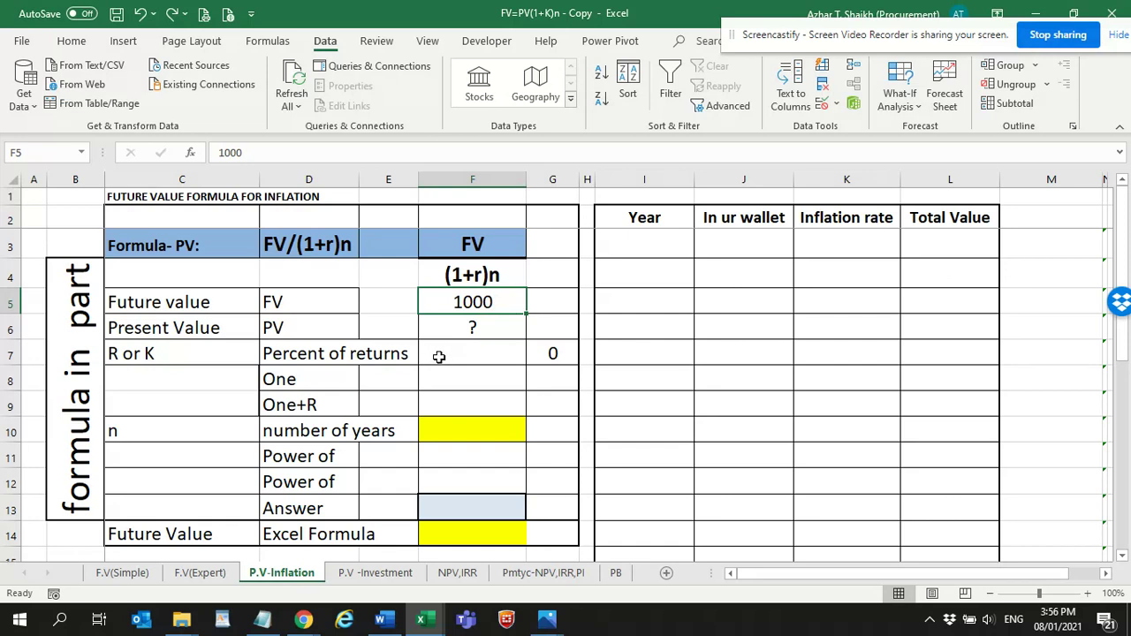
{"action": "left_click", "coordinate": [452, 573]}
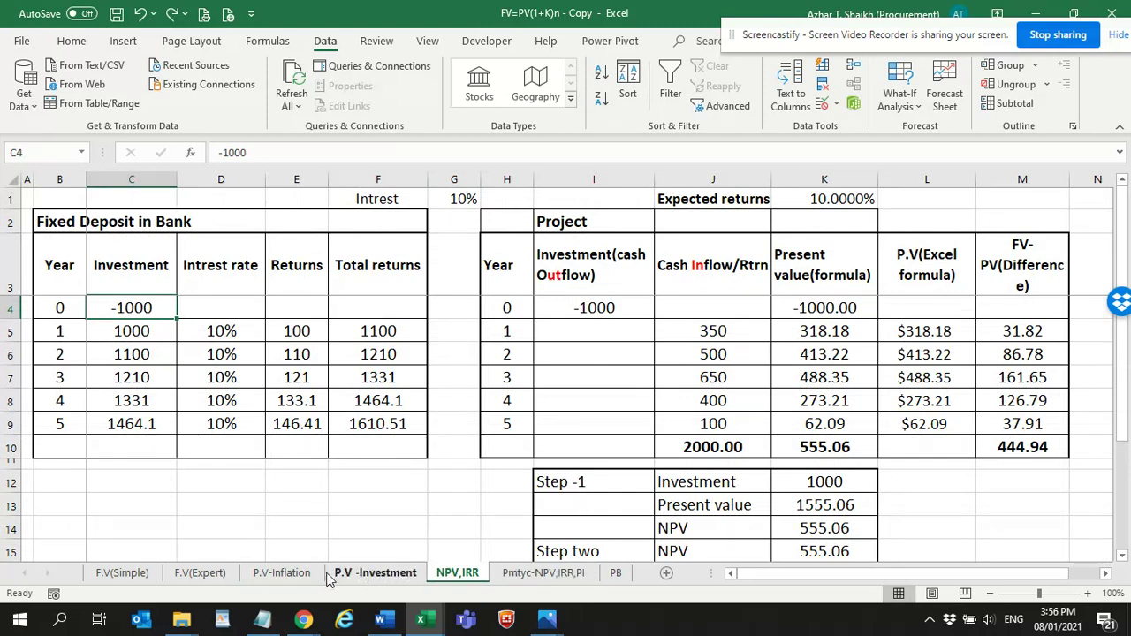
{"action": "left_click", "coordinate": [283, 573]}
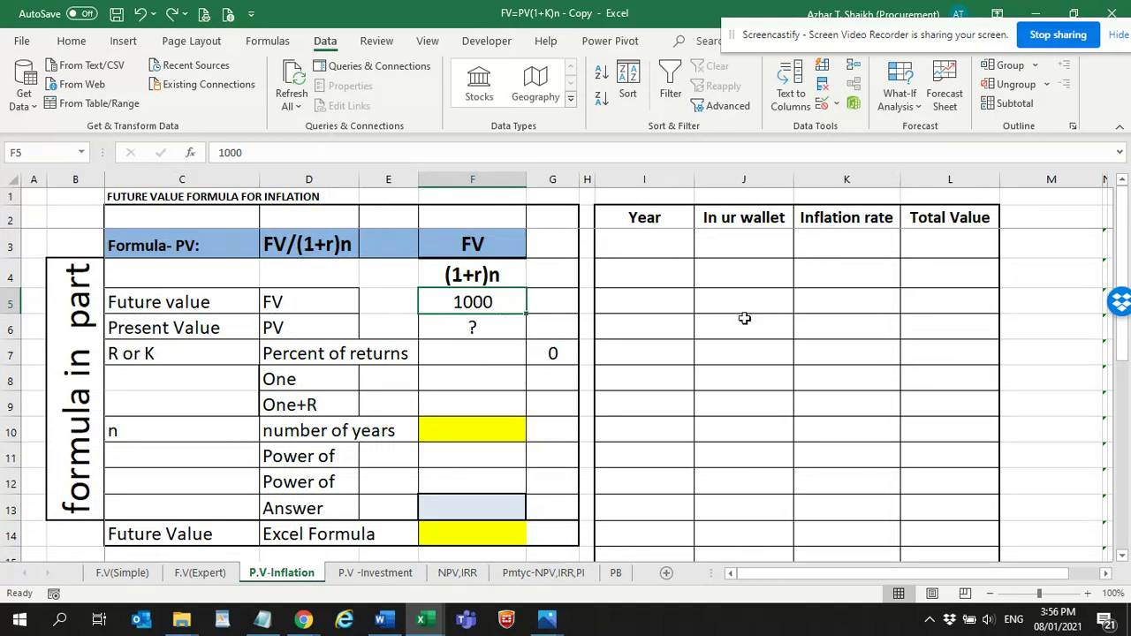
Step: Switch to the Photos app and browse the slide screenshots back to "Relationship between FV & PV"
{"action": "left_click", "coordinate": [547, 618]}
{"action": "left_click", "coordinate": [487, 556]}
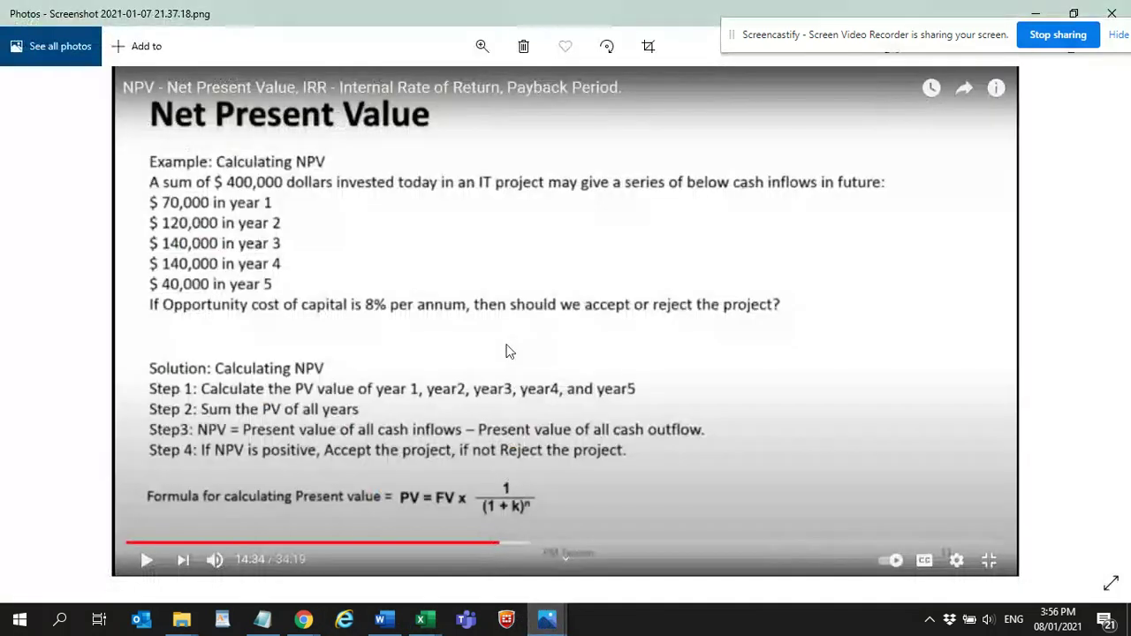
{"action": "key", "text": "Right"}
{"action": "key", "text": "Left"}
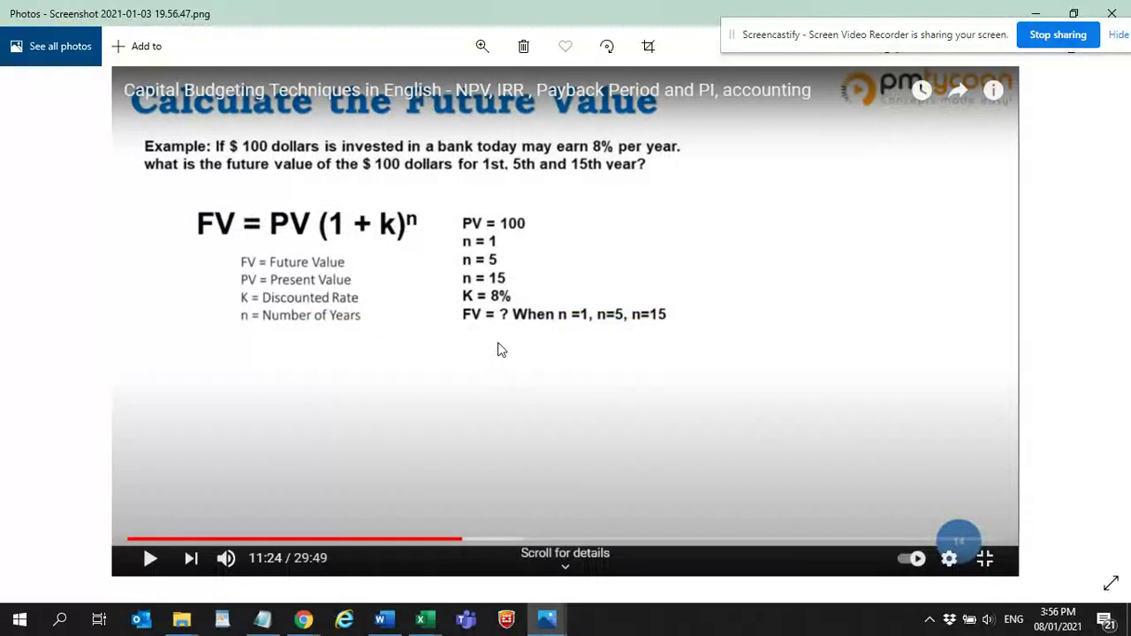
{"action": "key", "text": "Left"}
{"action": "key", "text": "Left"}
{"action": "key", "text": "Left"}
{"action": "key", "text": "Left"}
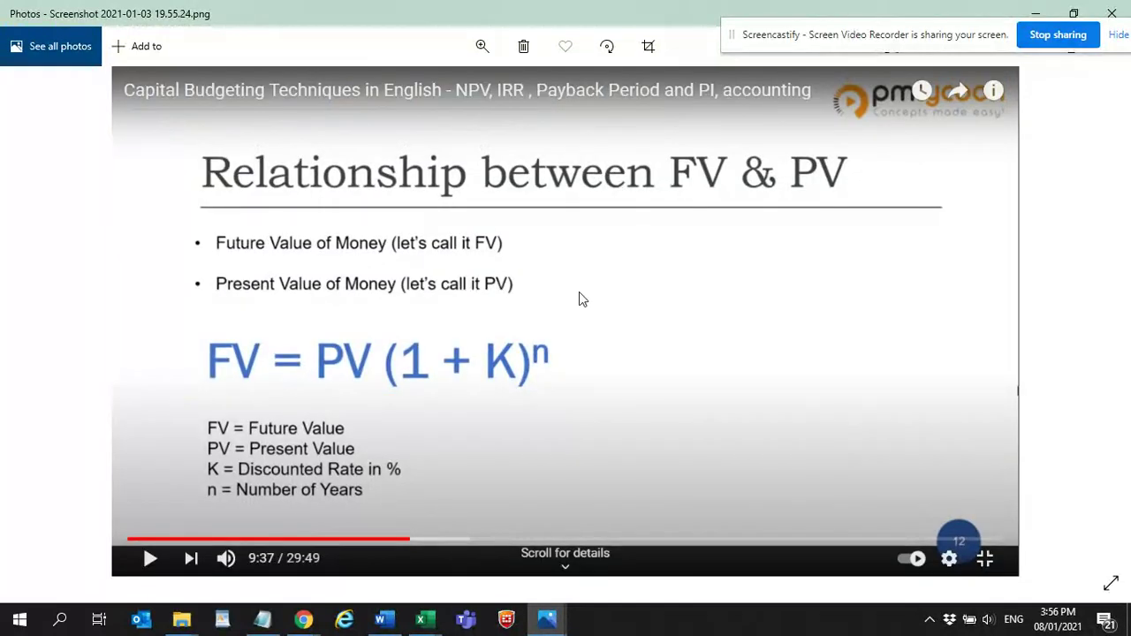